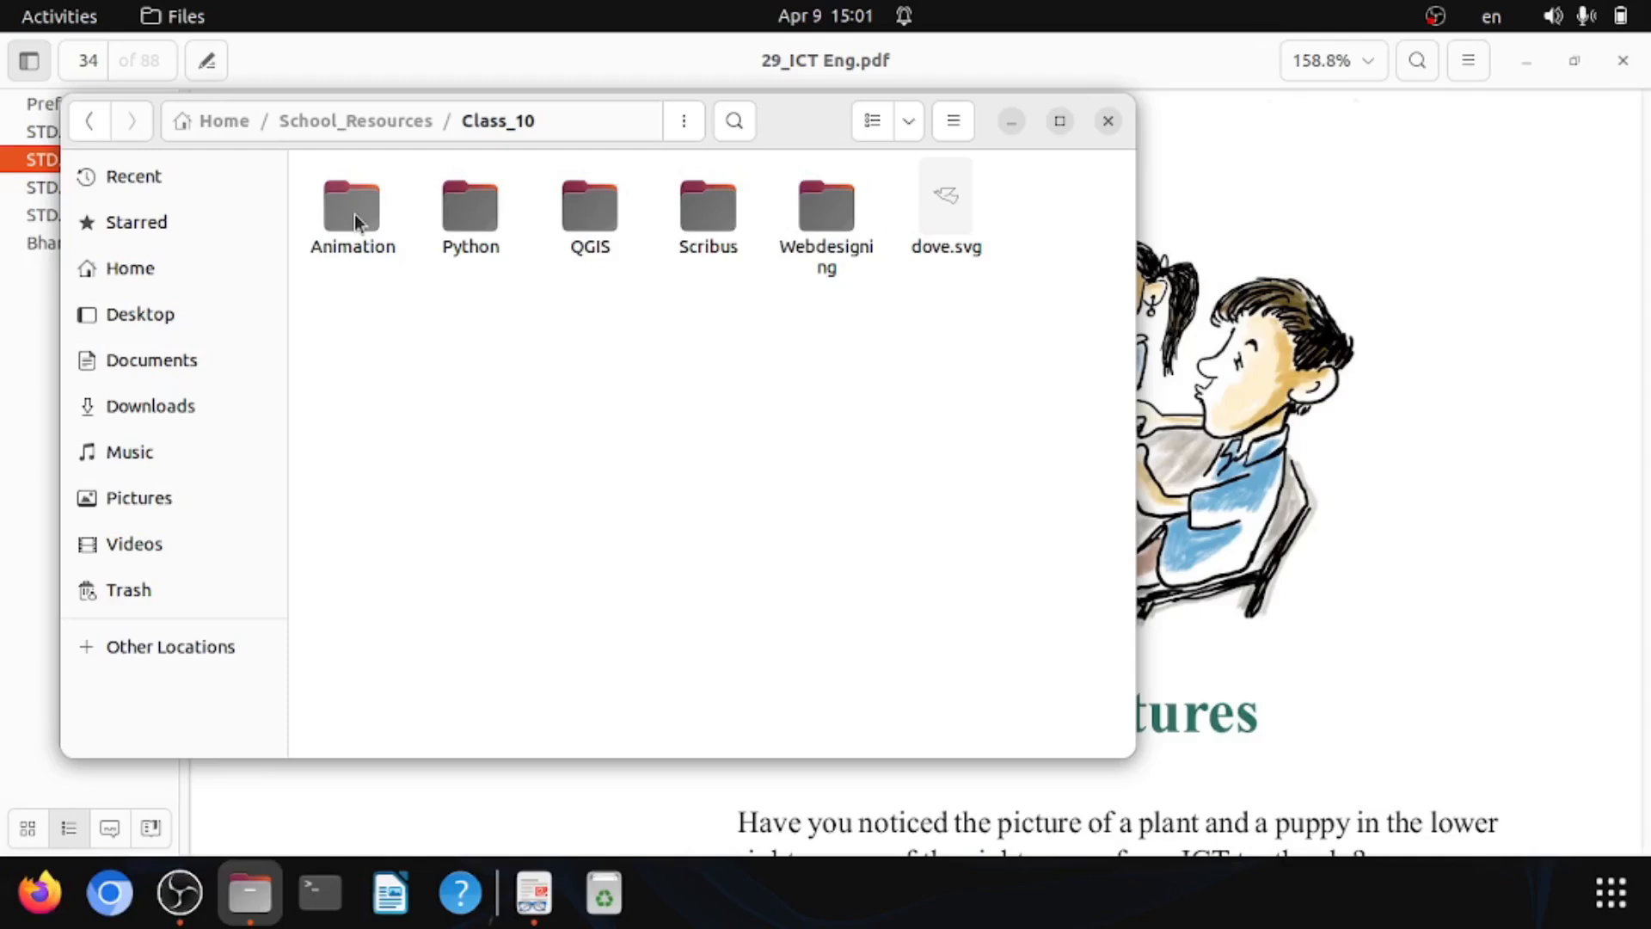
Step: Copy the Animation folder from Class_10 into Documents and close the file manager window
{"action": "left_click", "coordinate": [354, 213]}
{"action": "right_click", "coordinate": [355, 214]}
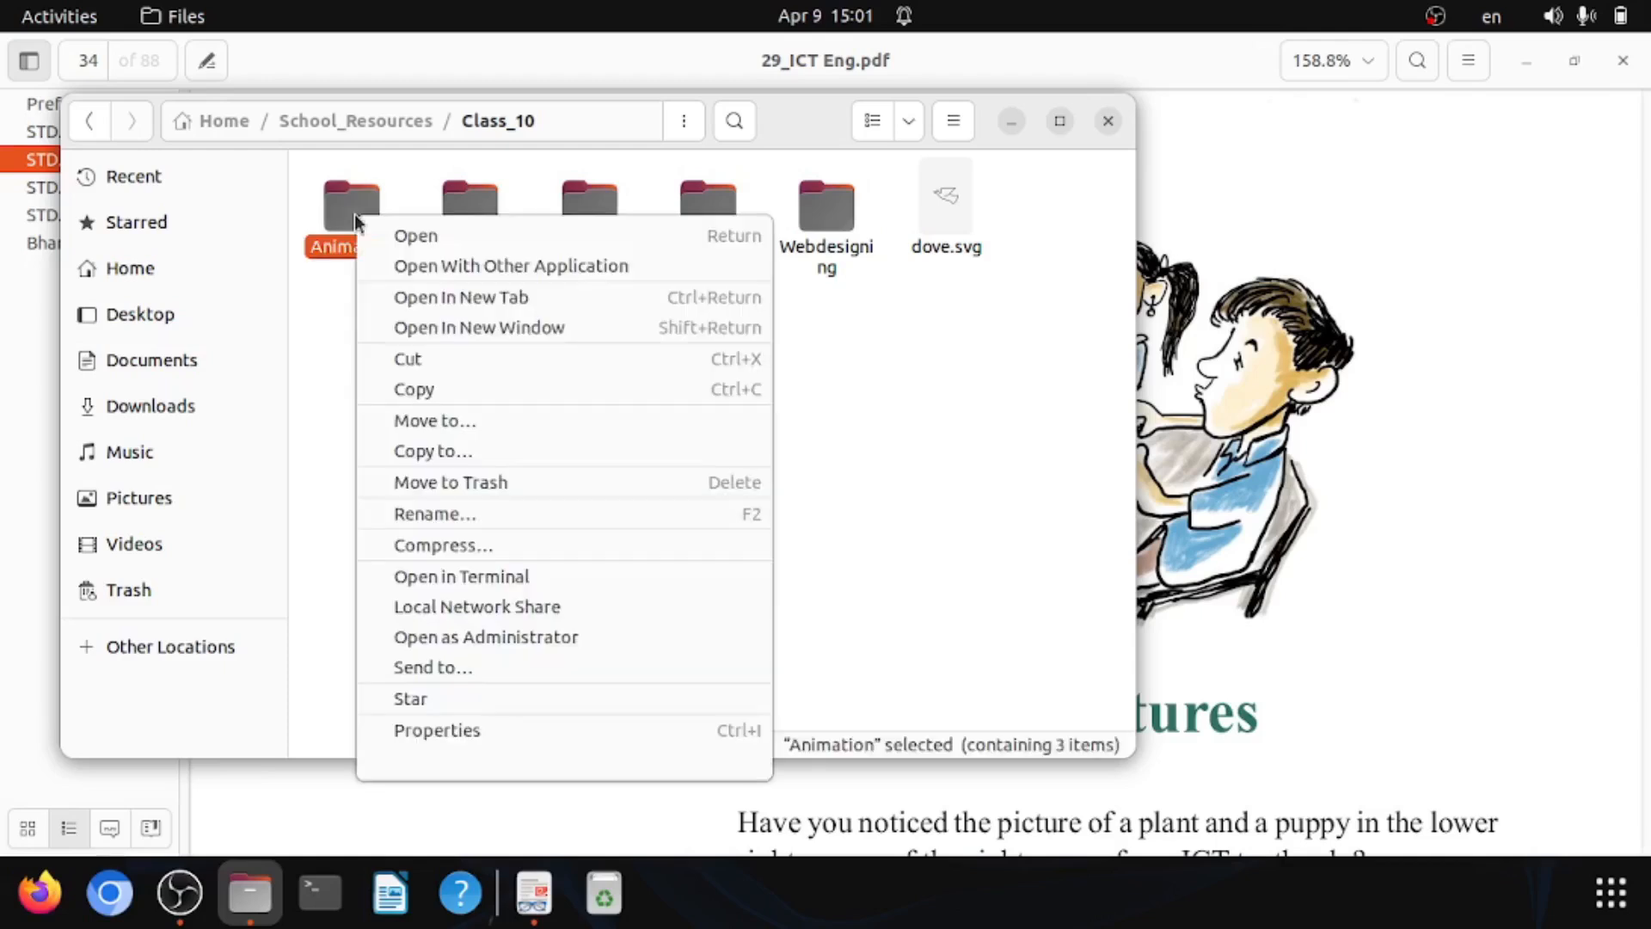
{"action": "left_click", "coordinate": [458, 392]}
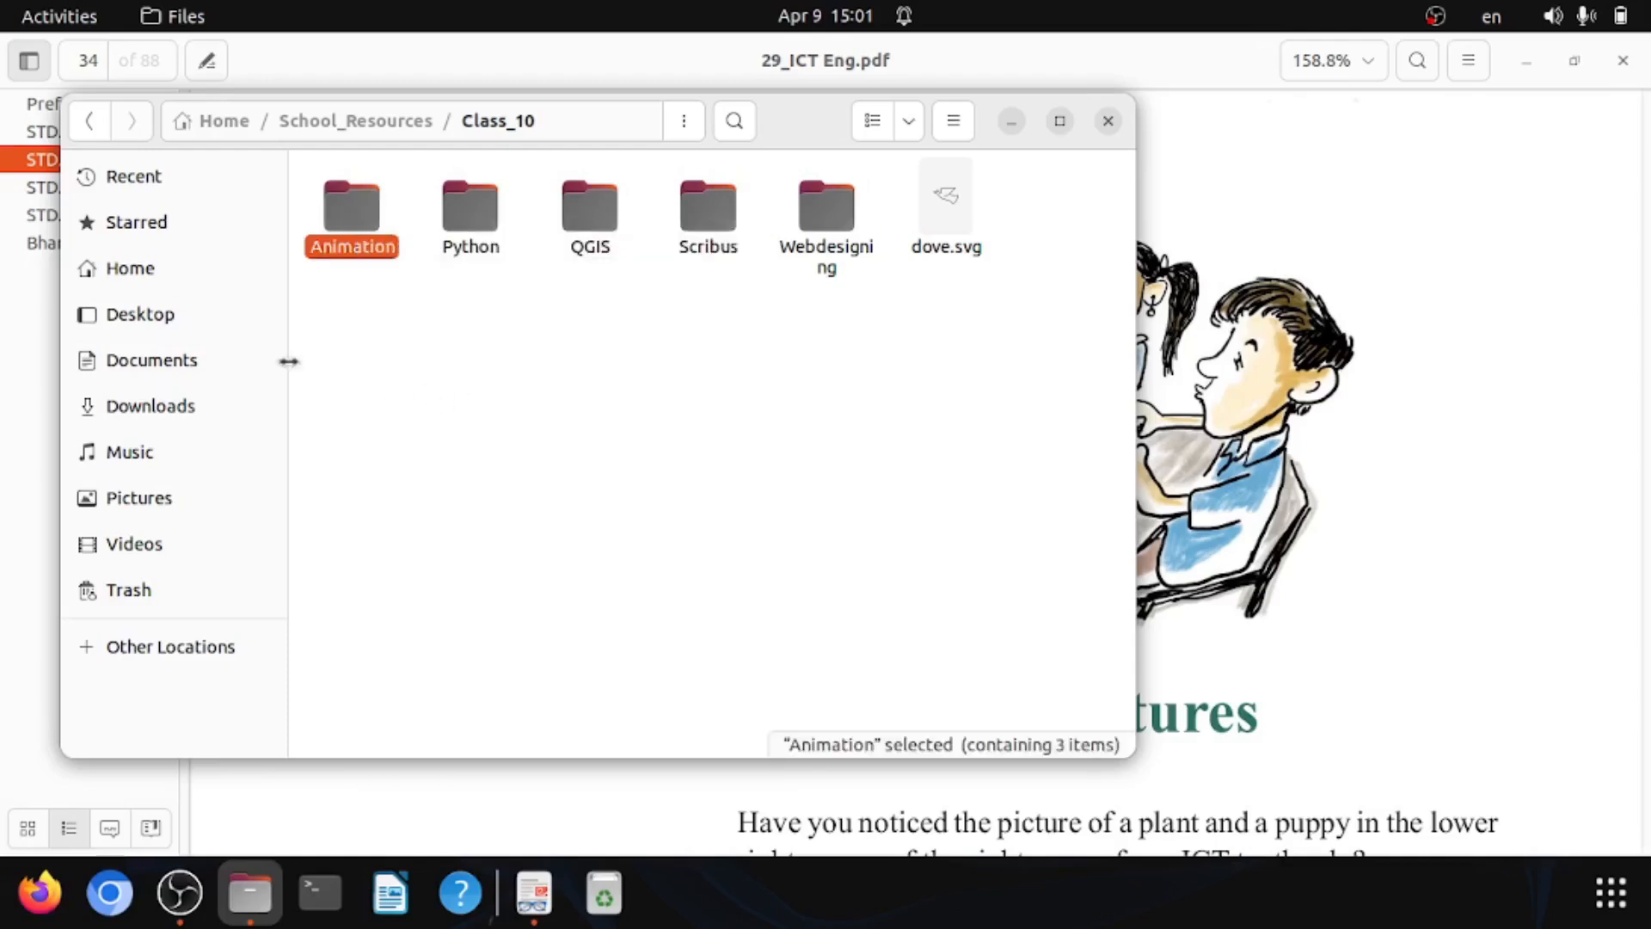
{"action": "left_click", "coordinate": [184, 363]}
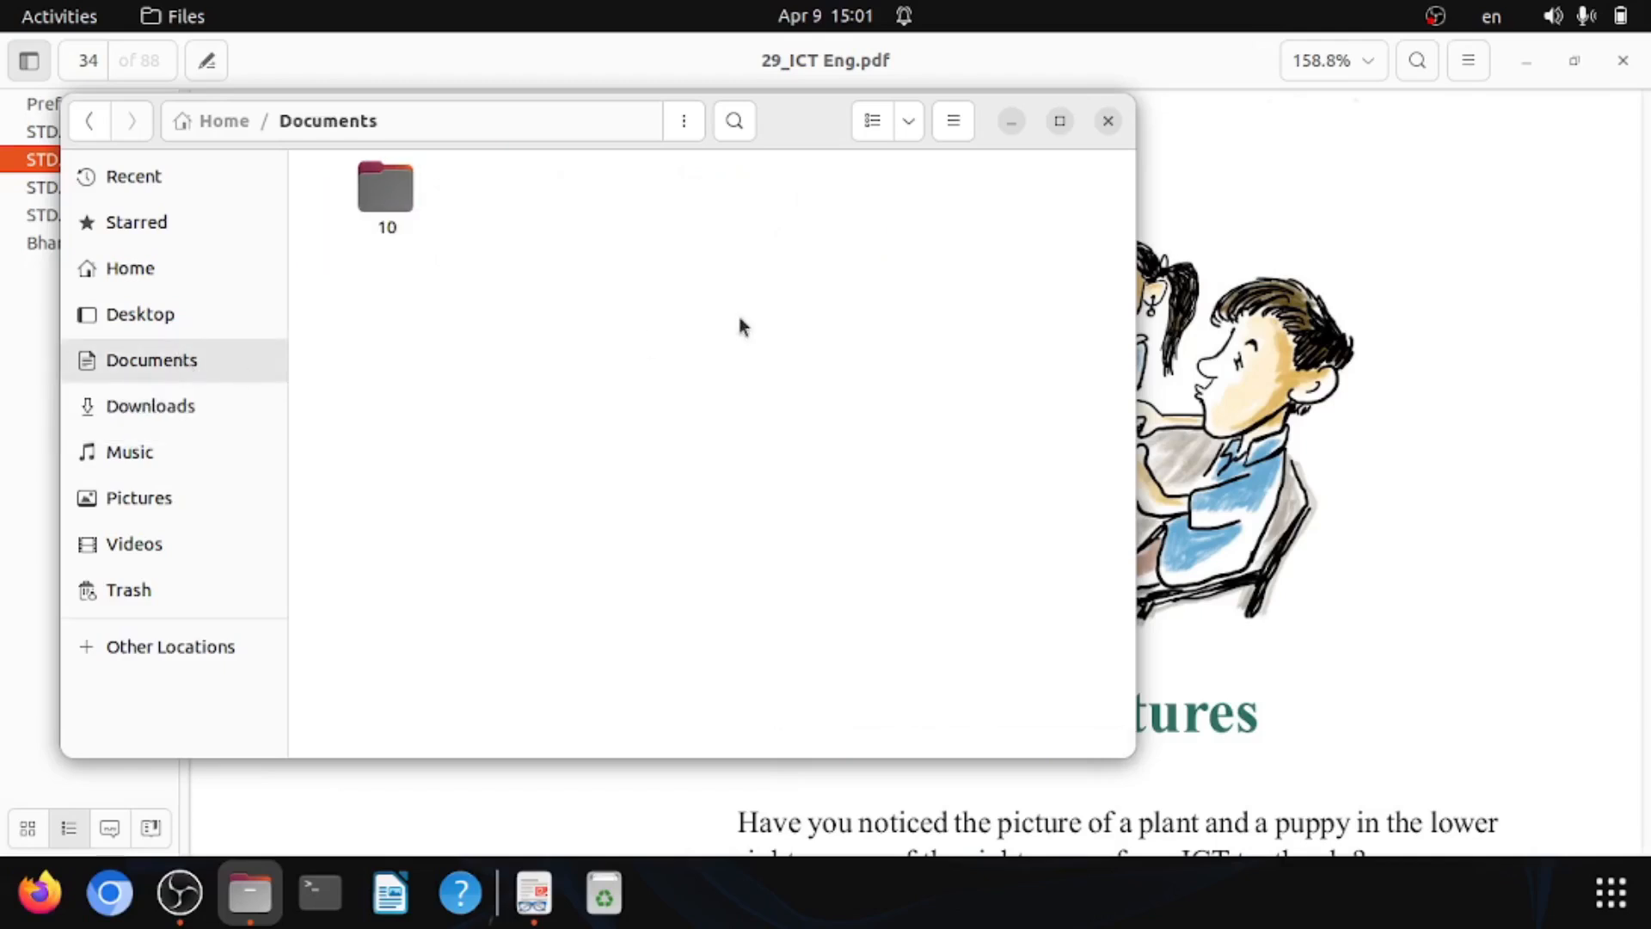
{"action": "right_click", "coordinate": [700, 277]}
{"action": "left_click", "coordinate": [779, 392]}
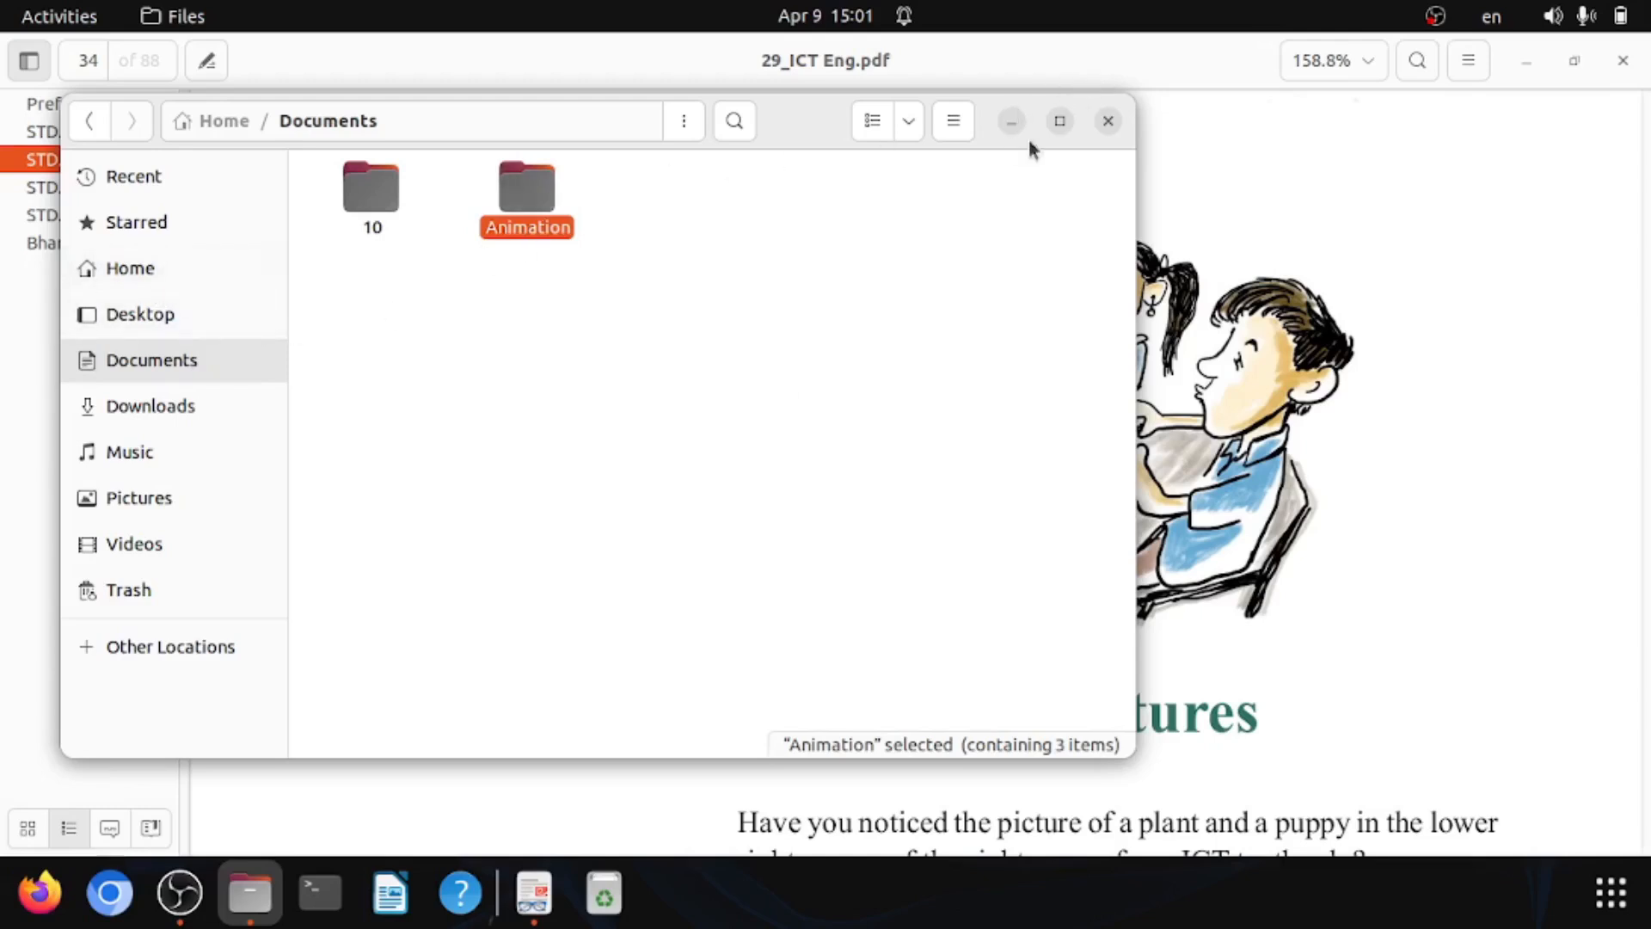
{"action": "left_click", "coordinate": [1110, 121]}
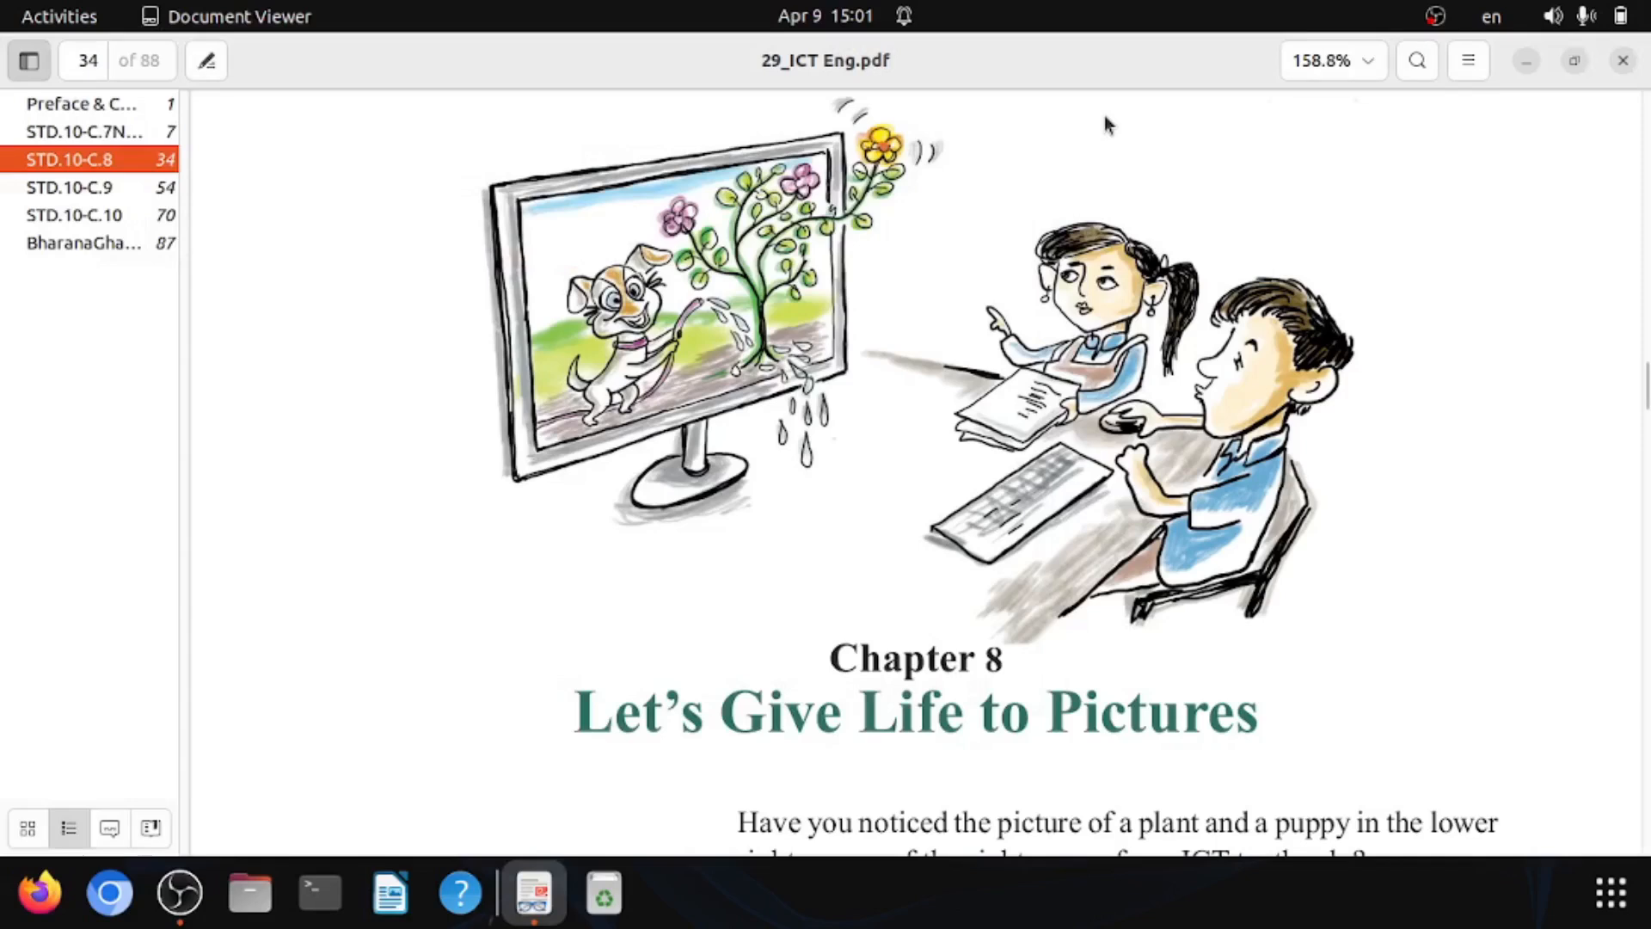
Step: Find OpenToonz among the installed applications and launch it
{"action": "left_click", "coordinate": [1611, 897]}
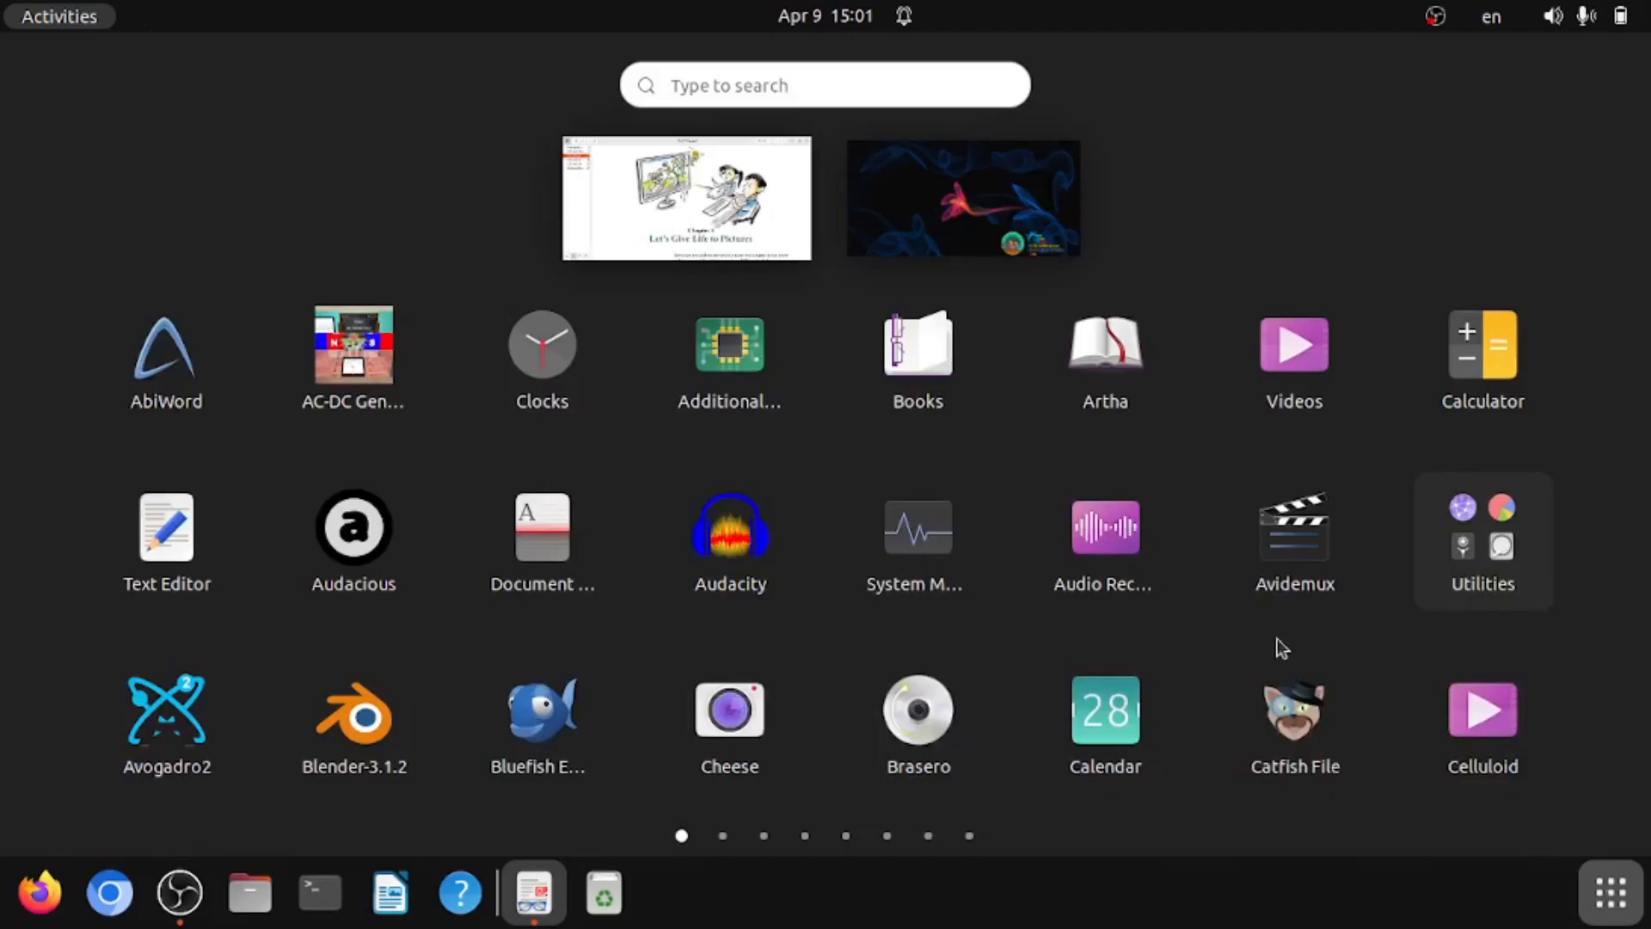
{"action": "left_click", "coordinate": [769, 89]}
{"action": "type", "text": "o"}
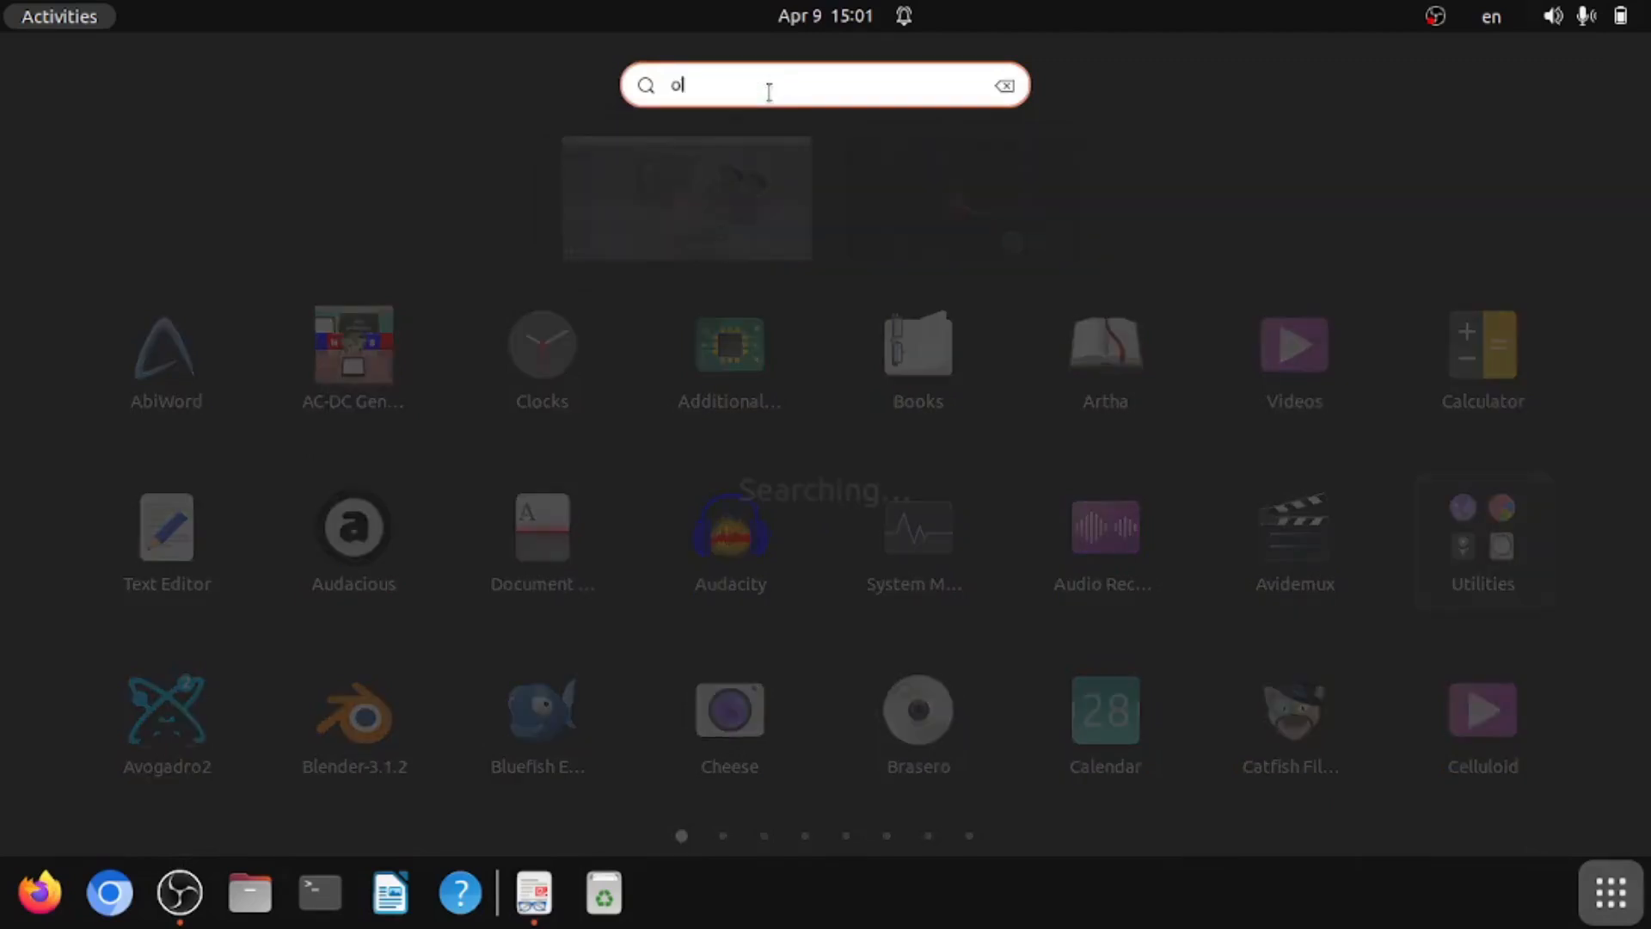
{"action": "type", "text": "lp"}
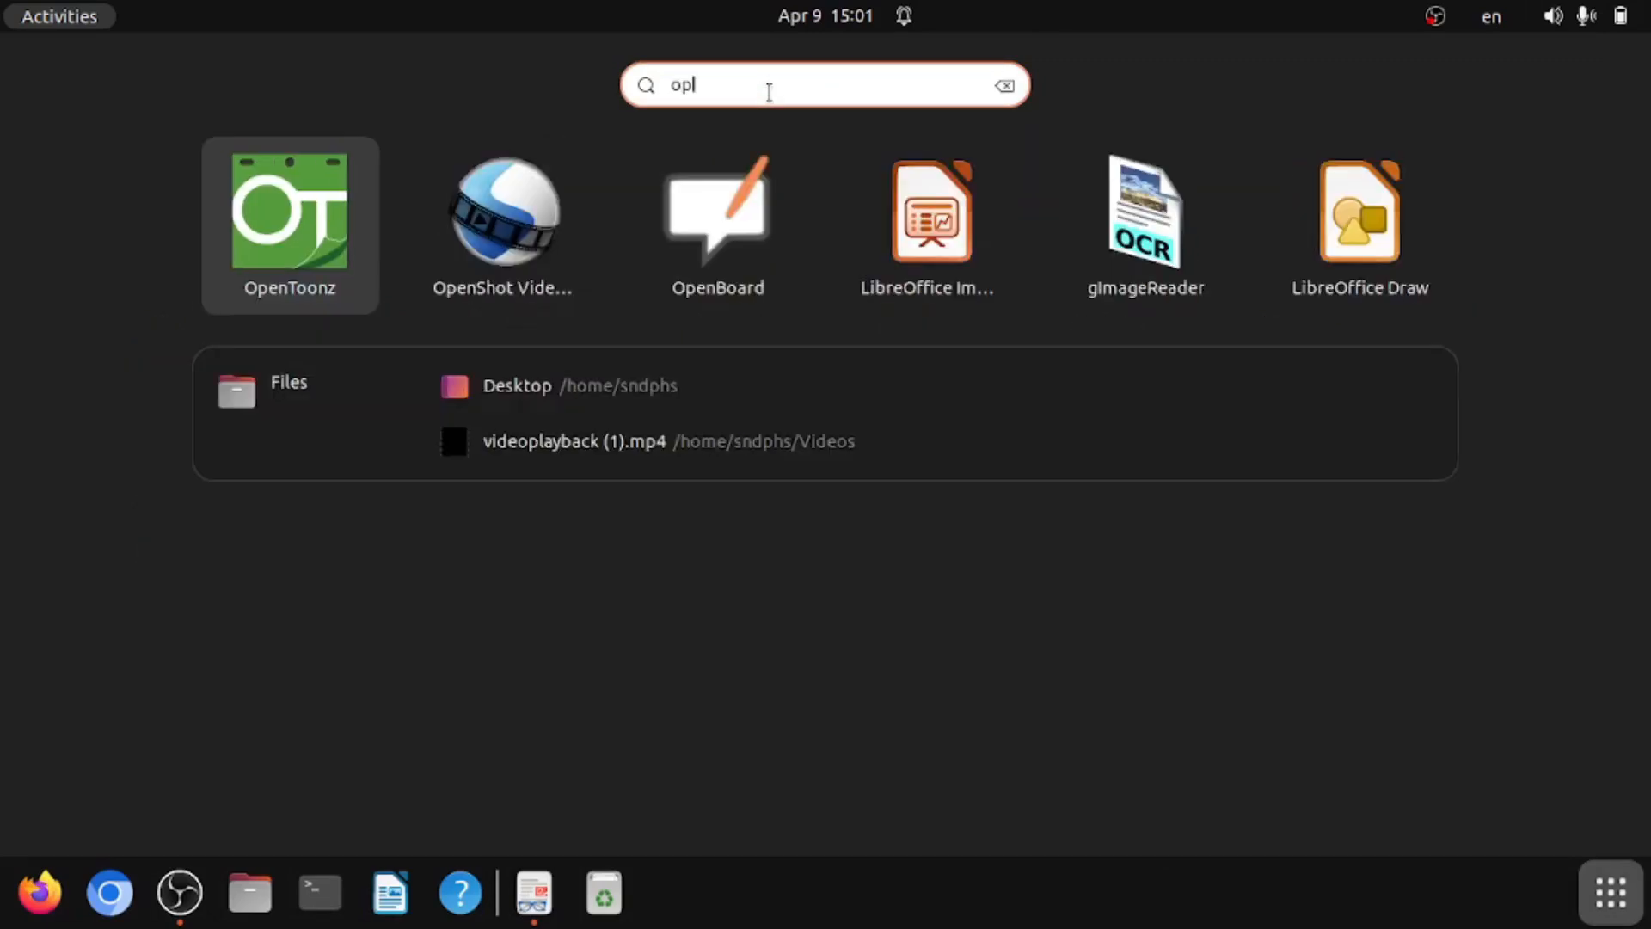
{"action": "left_click", "coordinate": [276, 234]}
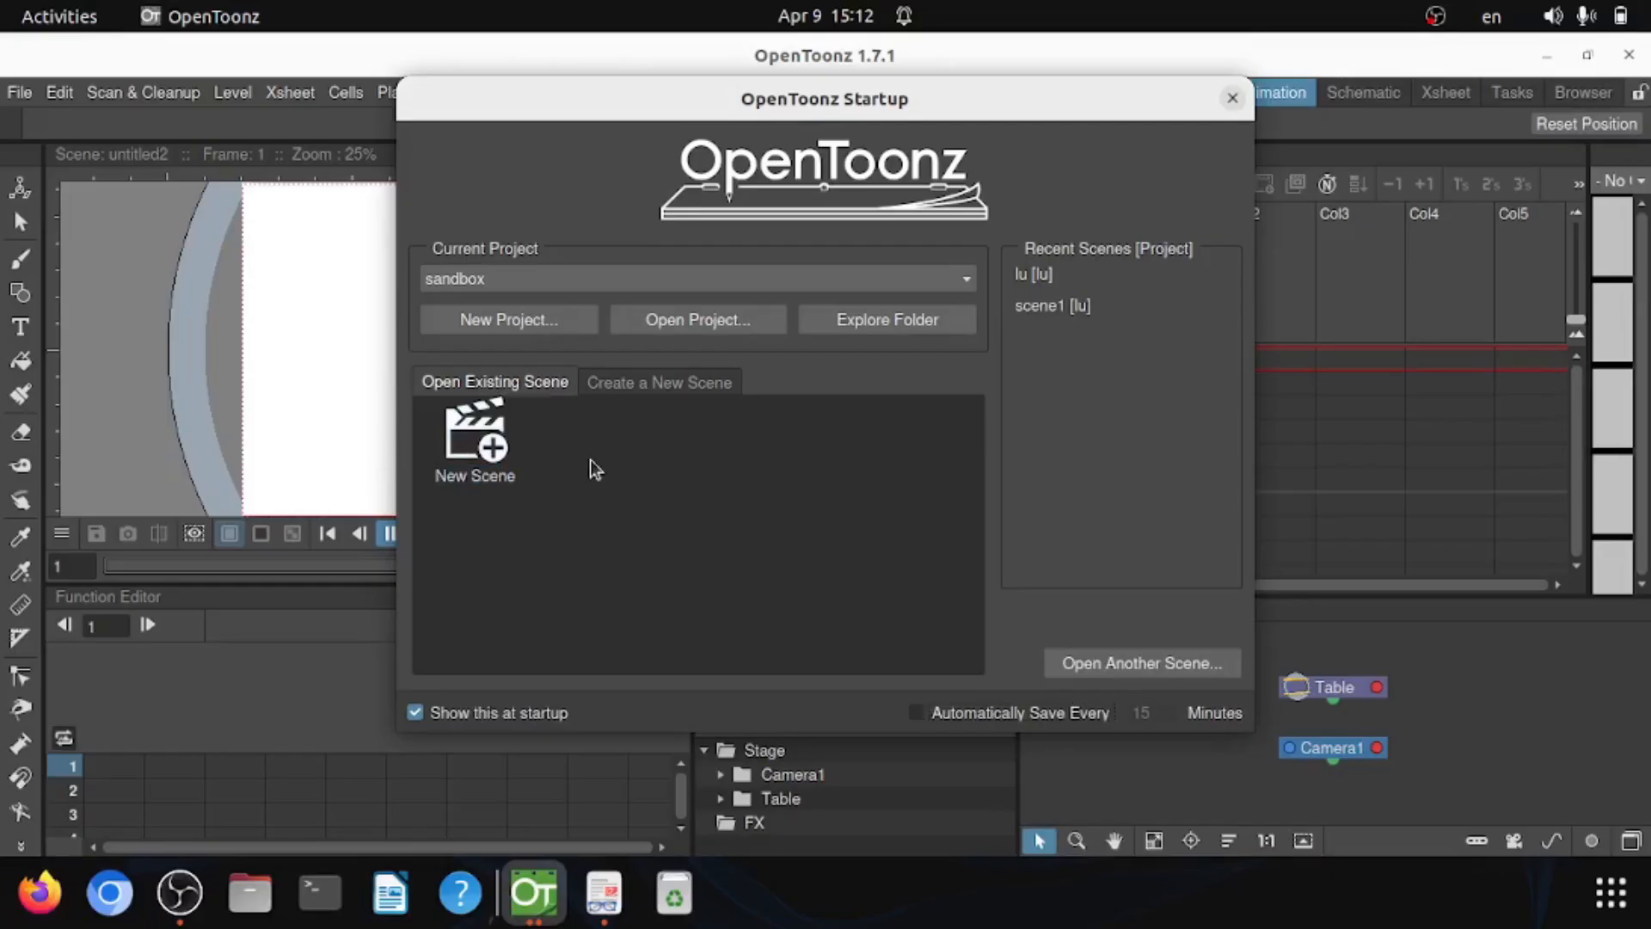
Step: Create a new project named Luna with the default project folders
{"action": "left_click", "coordinate": [516, 322]}
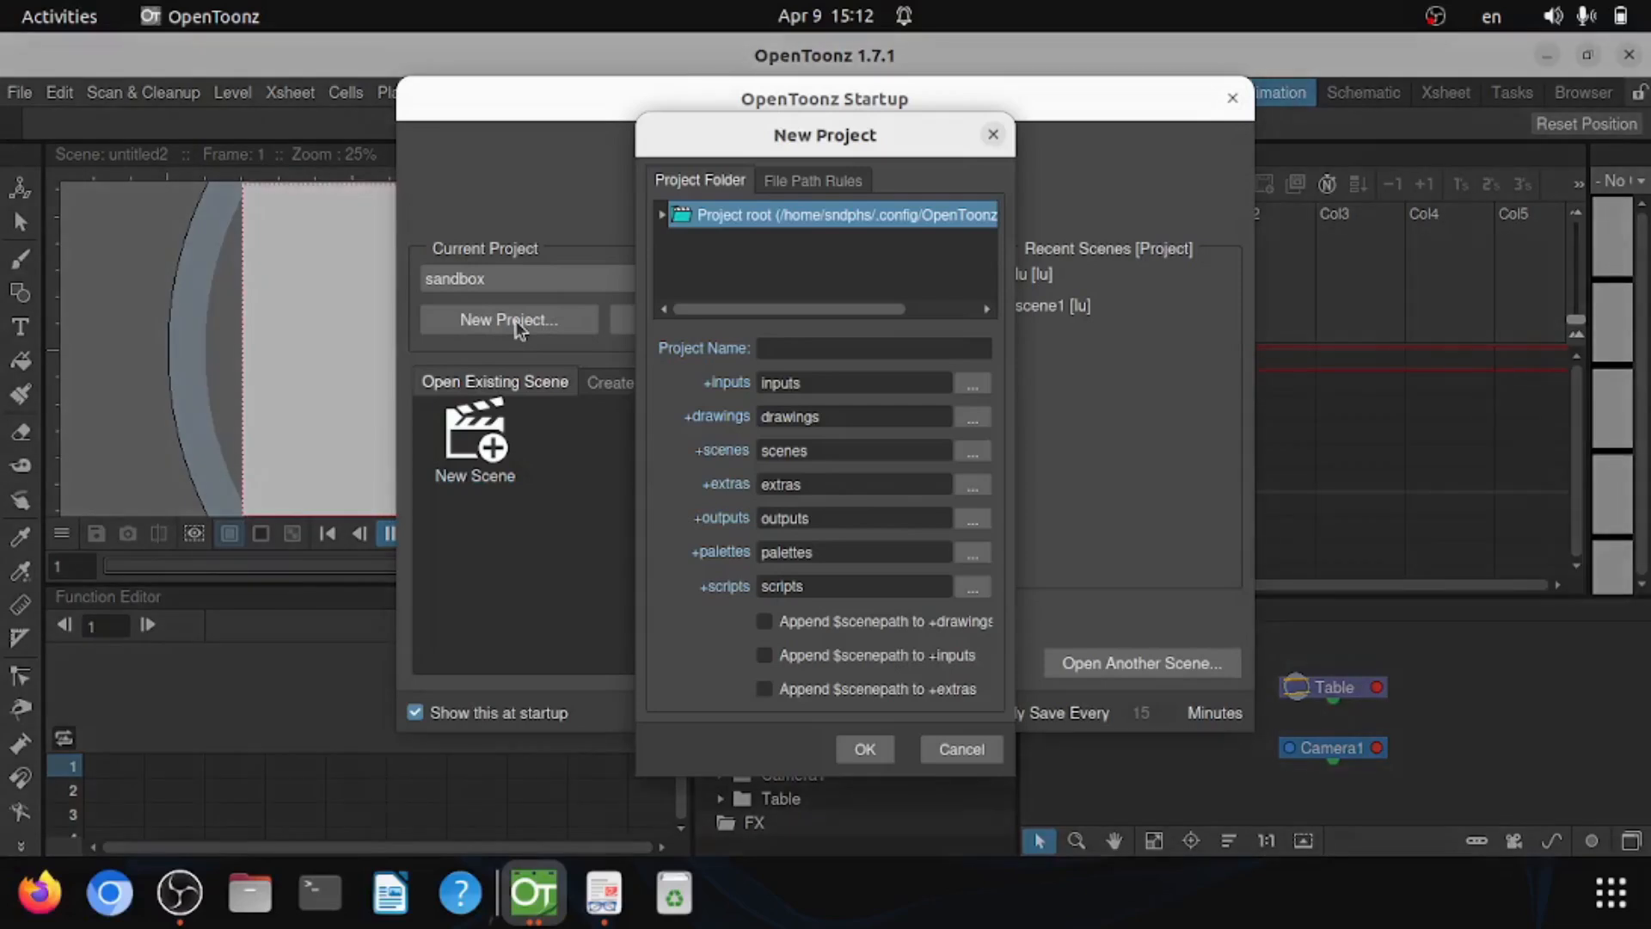
{"action": "left_click", "coordinate": [792, 349]}
{"action": "type", "text": "Luna"}
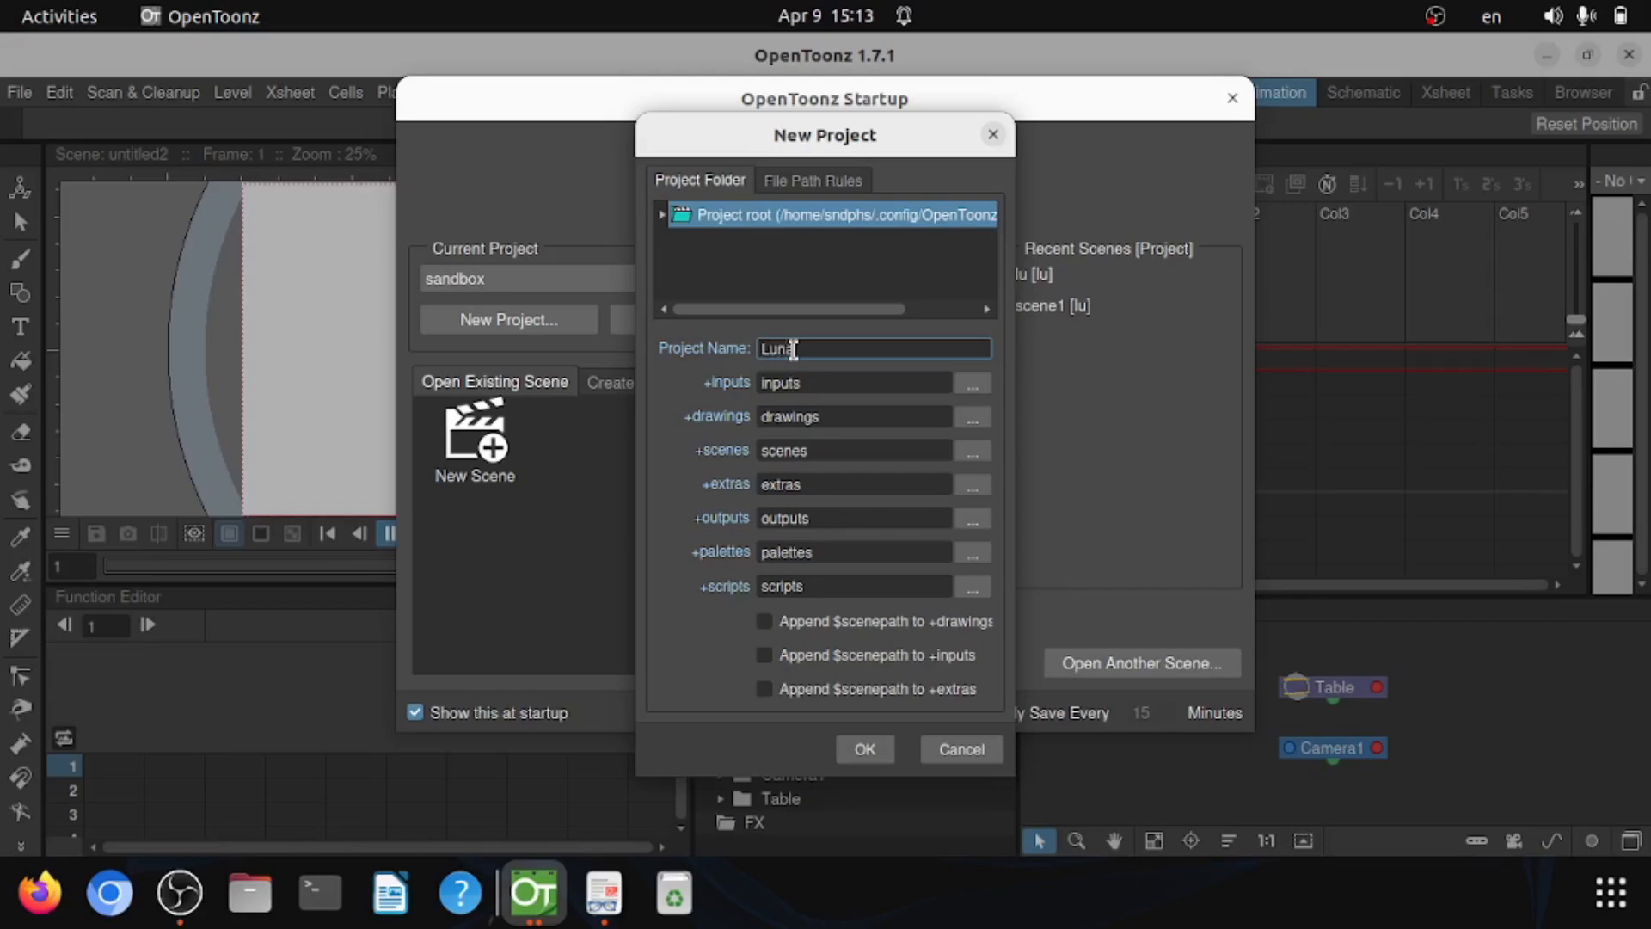
{"action": "left_click", "coordinate": [862, 744]}
Step: Create a new scene named Scene1 with camera size HD 720, 1280x720, 16/9, pixel units and a frame rate of 12
{"action": "left_click", "coordinate": [481, 471]}
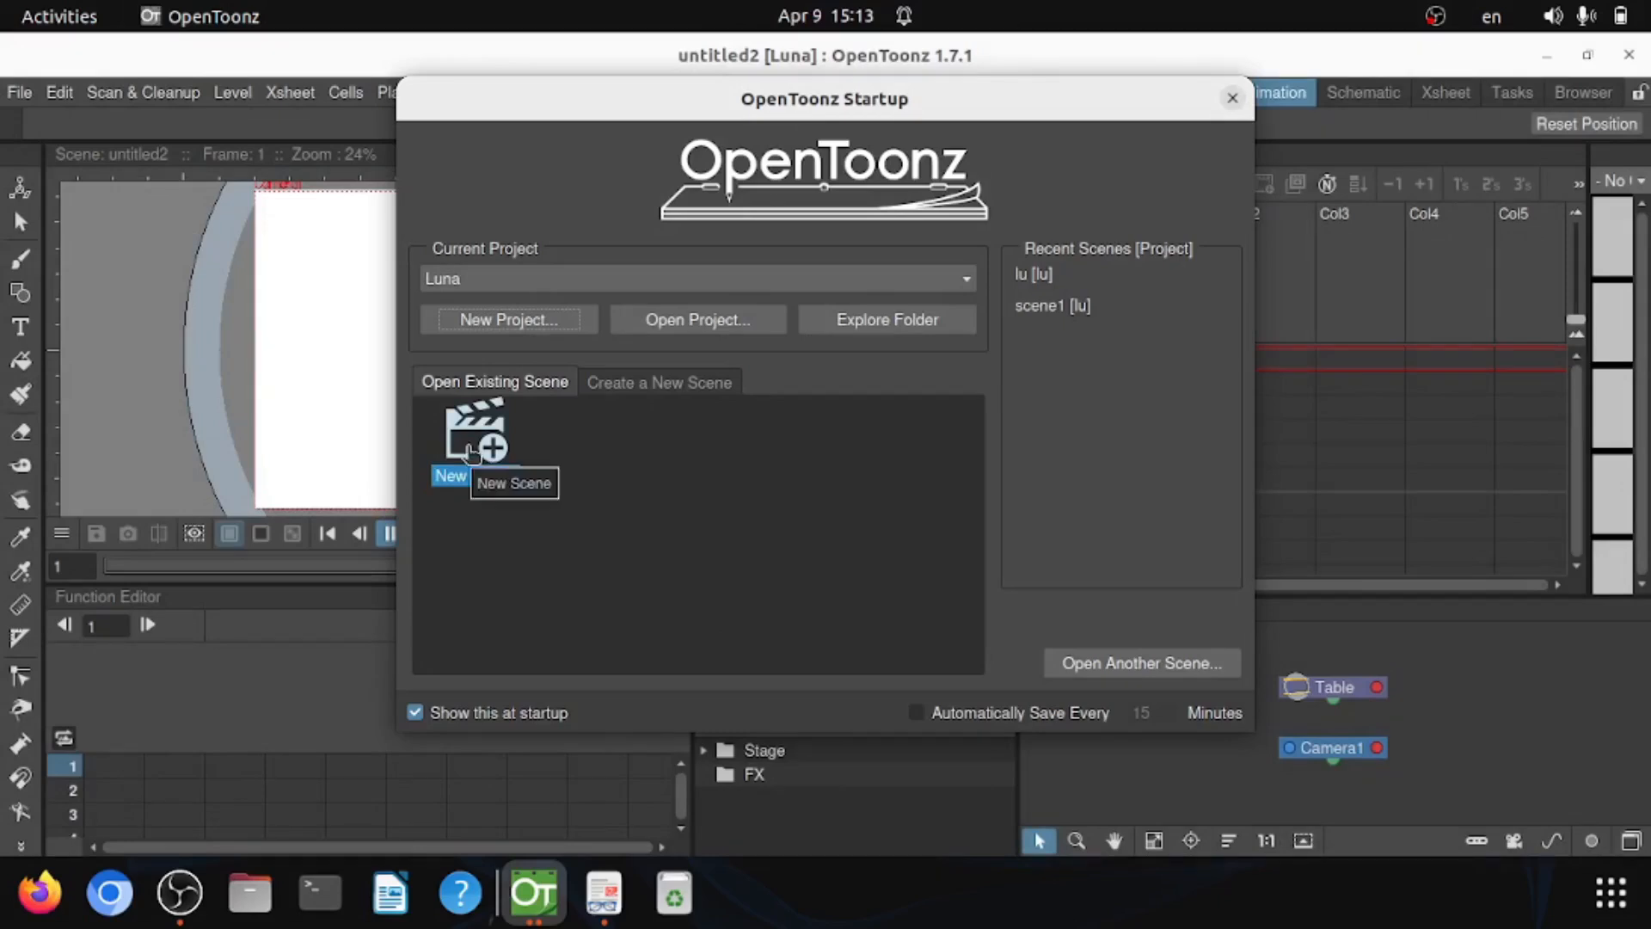
{"action": "double_click", "coordinate": [471, 453]}
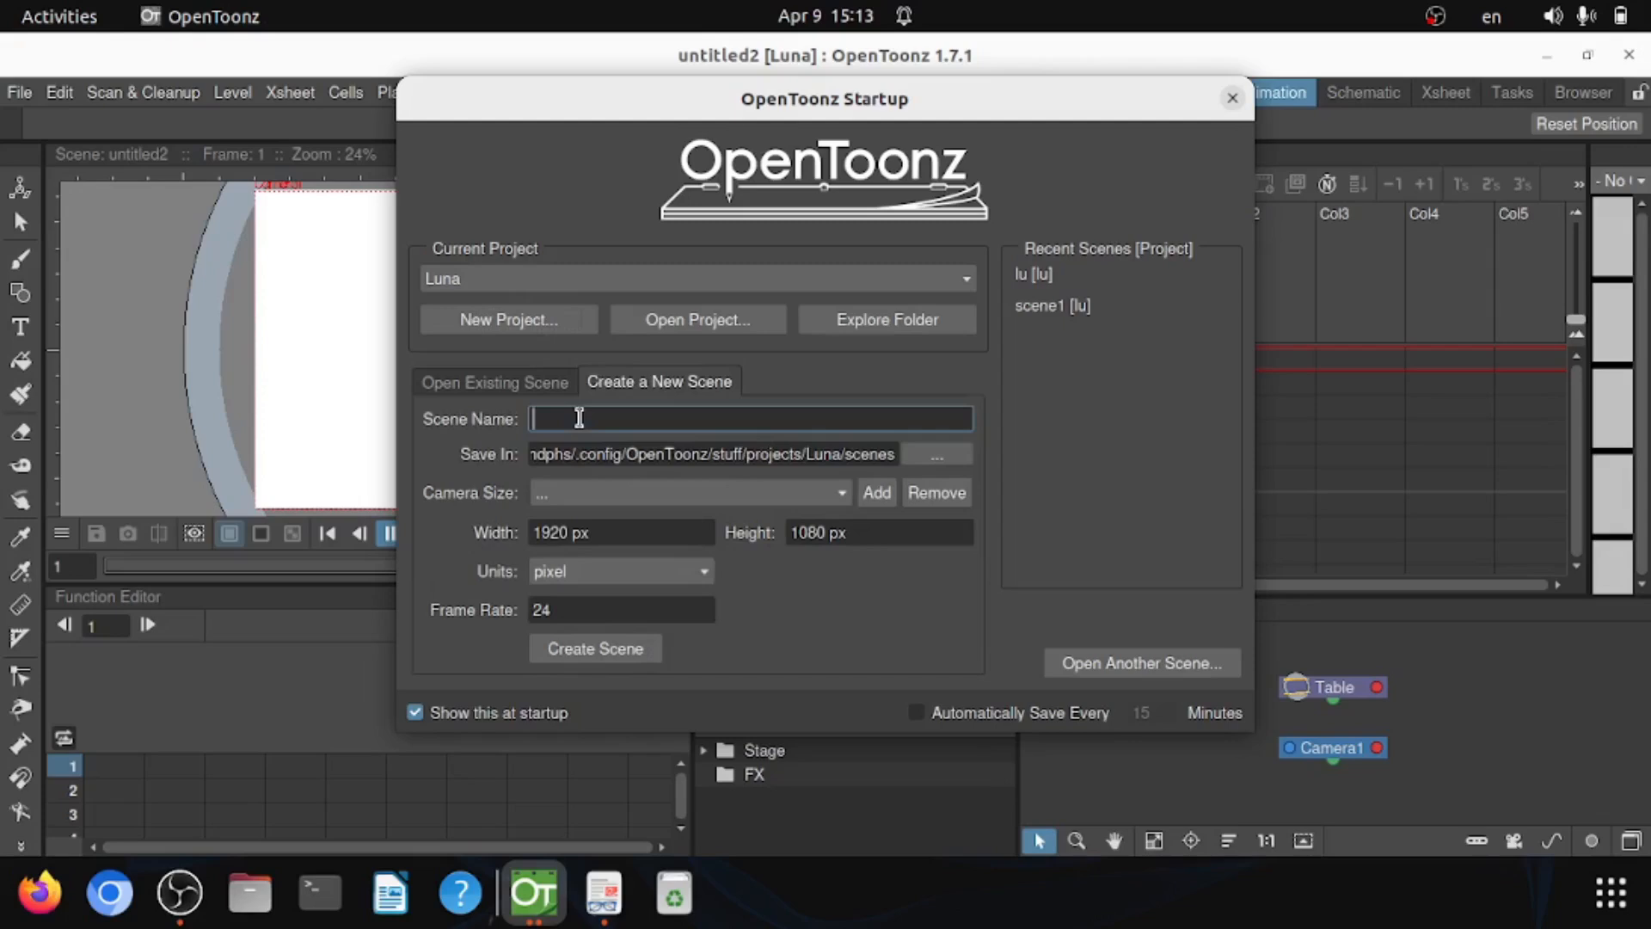
{"action": "type", "text": "Scene1"}
{"action": "left_click", "coordinate": [833, 492]}
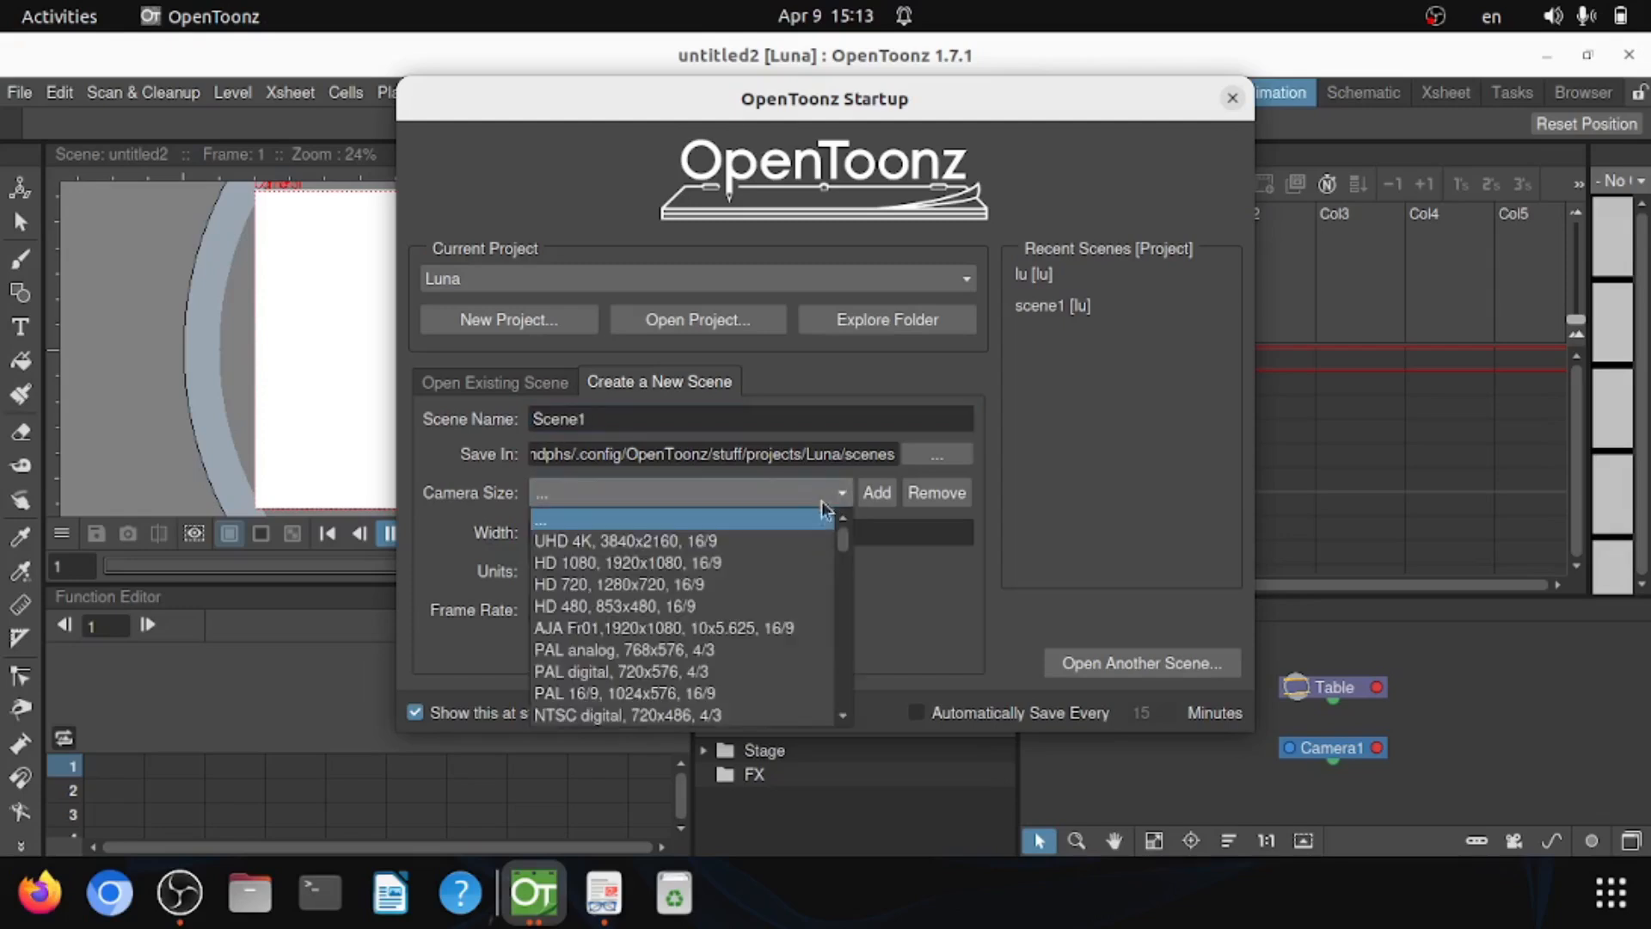
{"action": "left_click", "coordinate": [747, 585]}
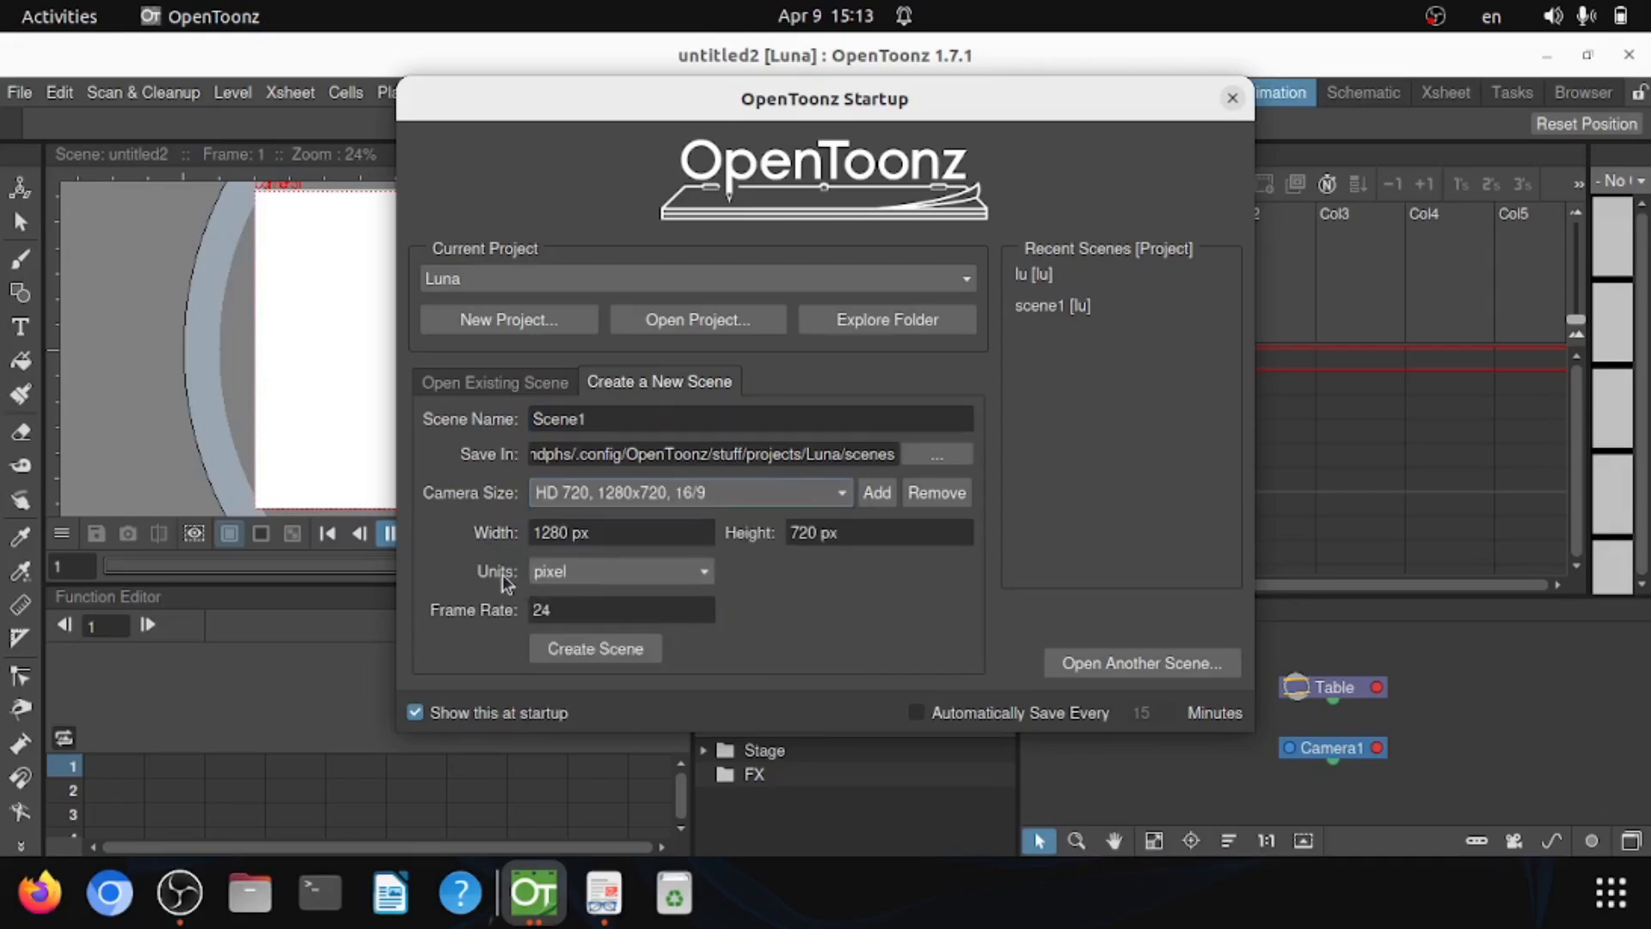
{"action": "left_click", "coordinate": [692, 571]}
{"action": "left_click", "coordinate": [647, 600]}
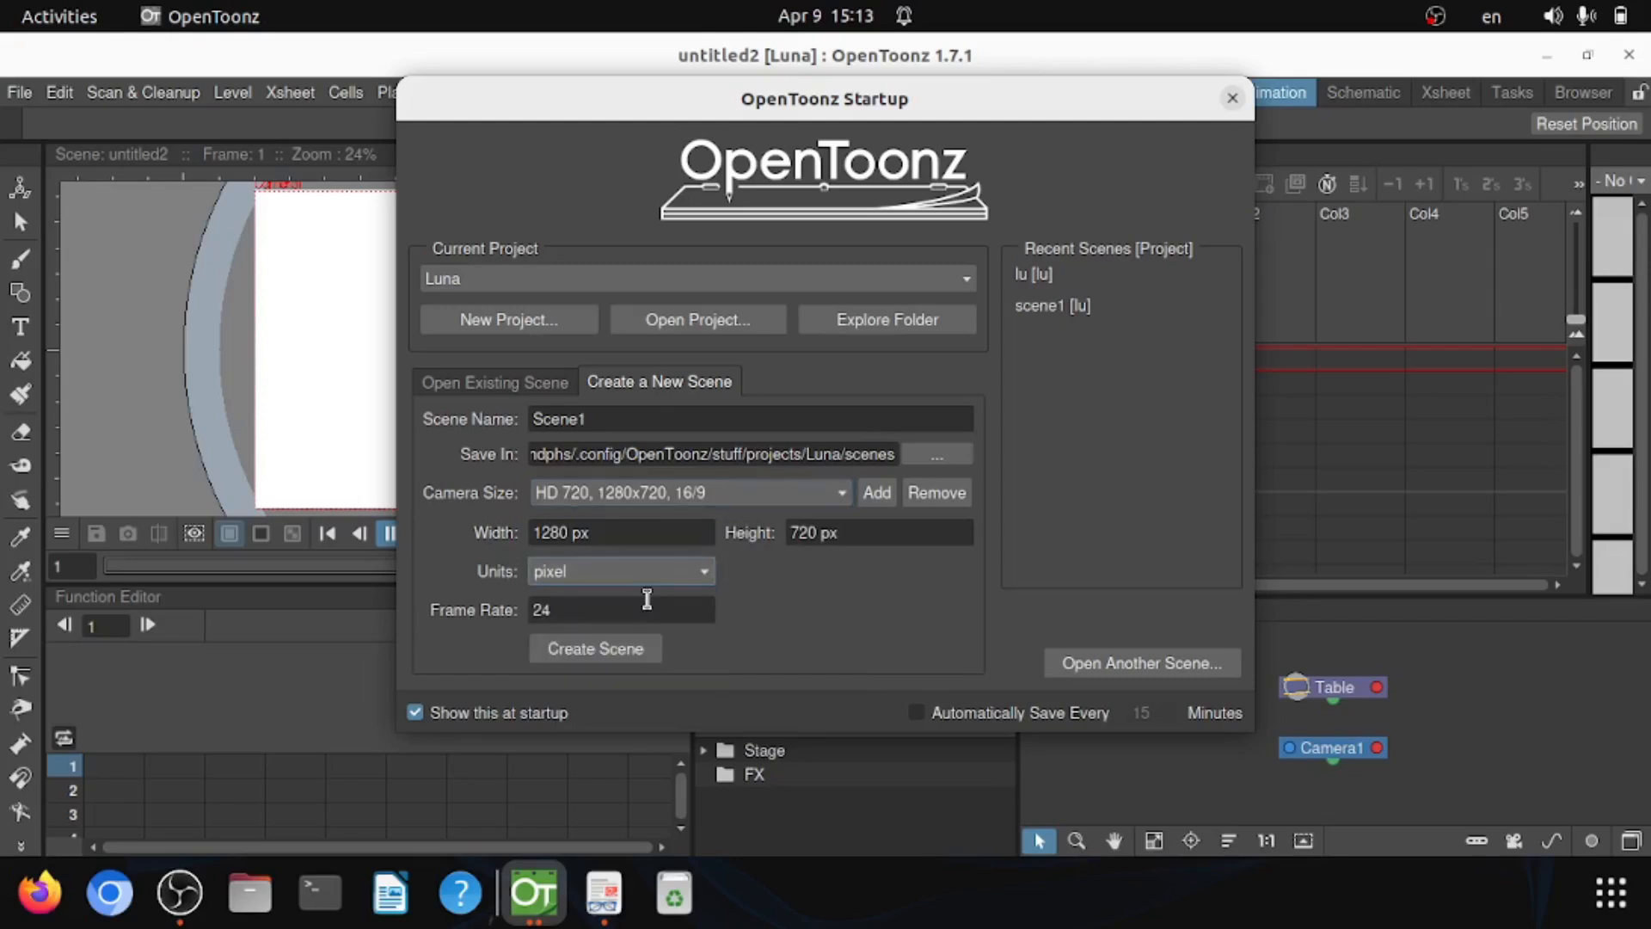
{"action": "left_click", "coordinate": [580, 610]}
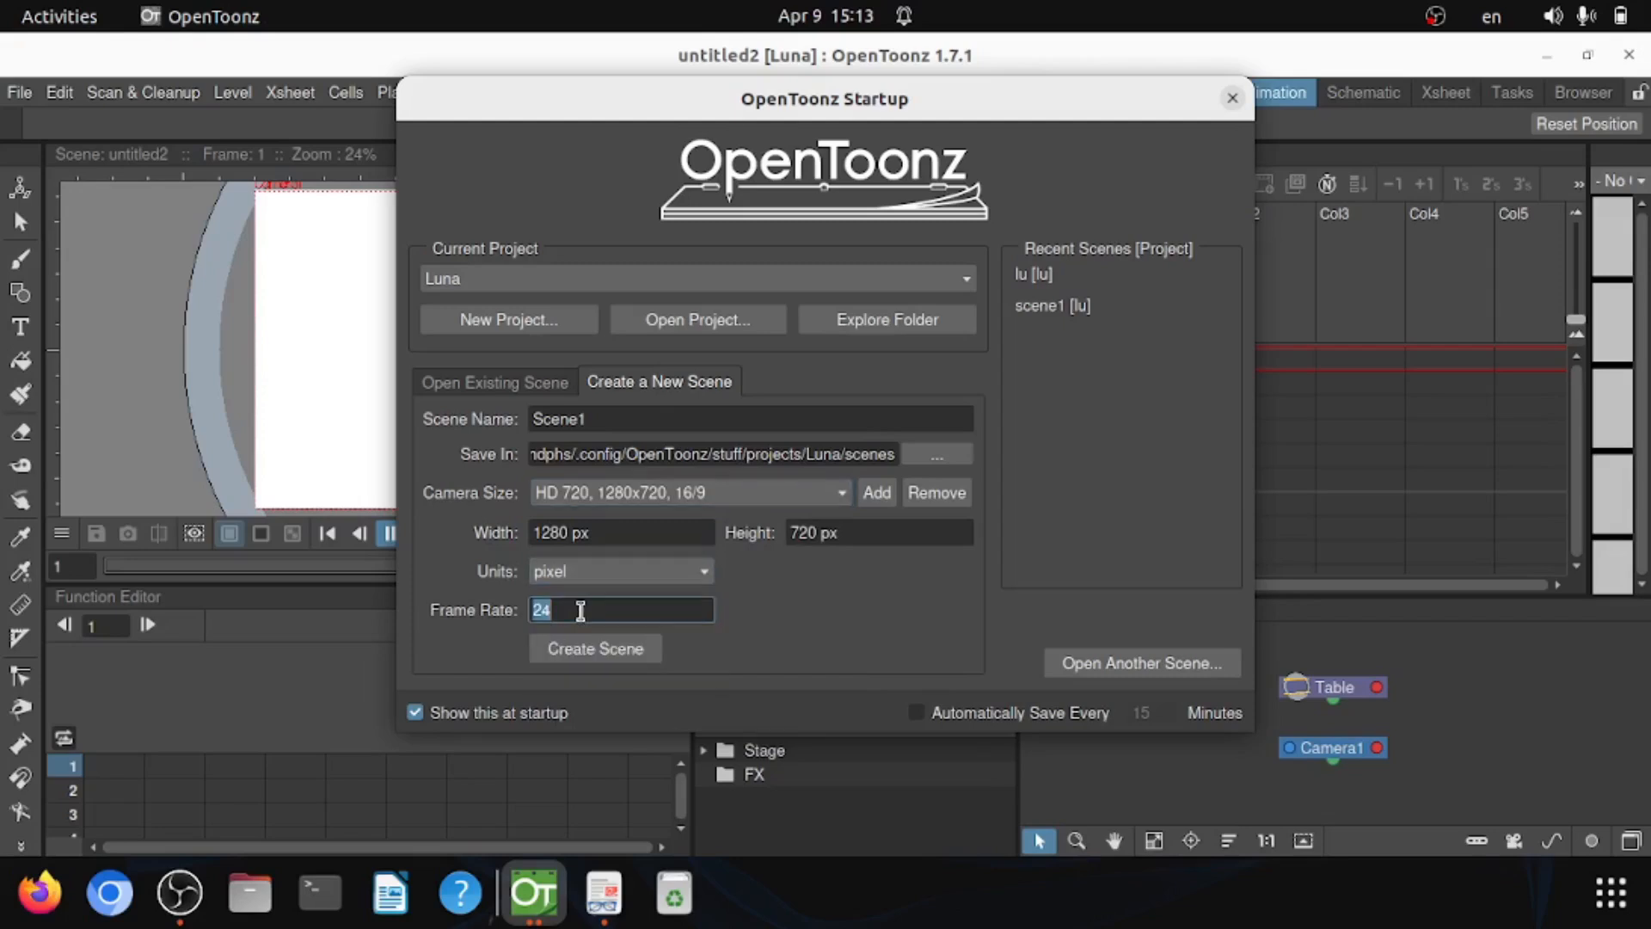
{"action": "type", "text": "12"}
{"action": "left_click", "coordinate": [605, 657]}
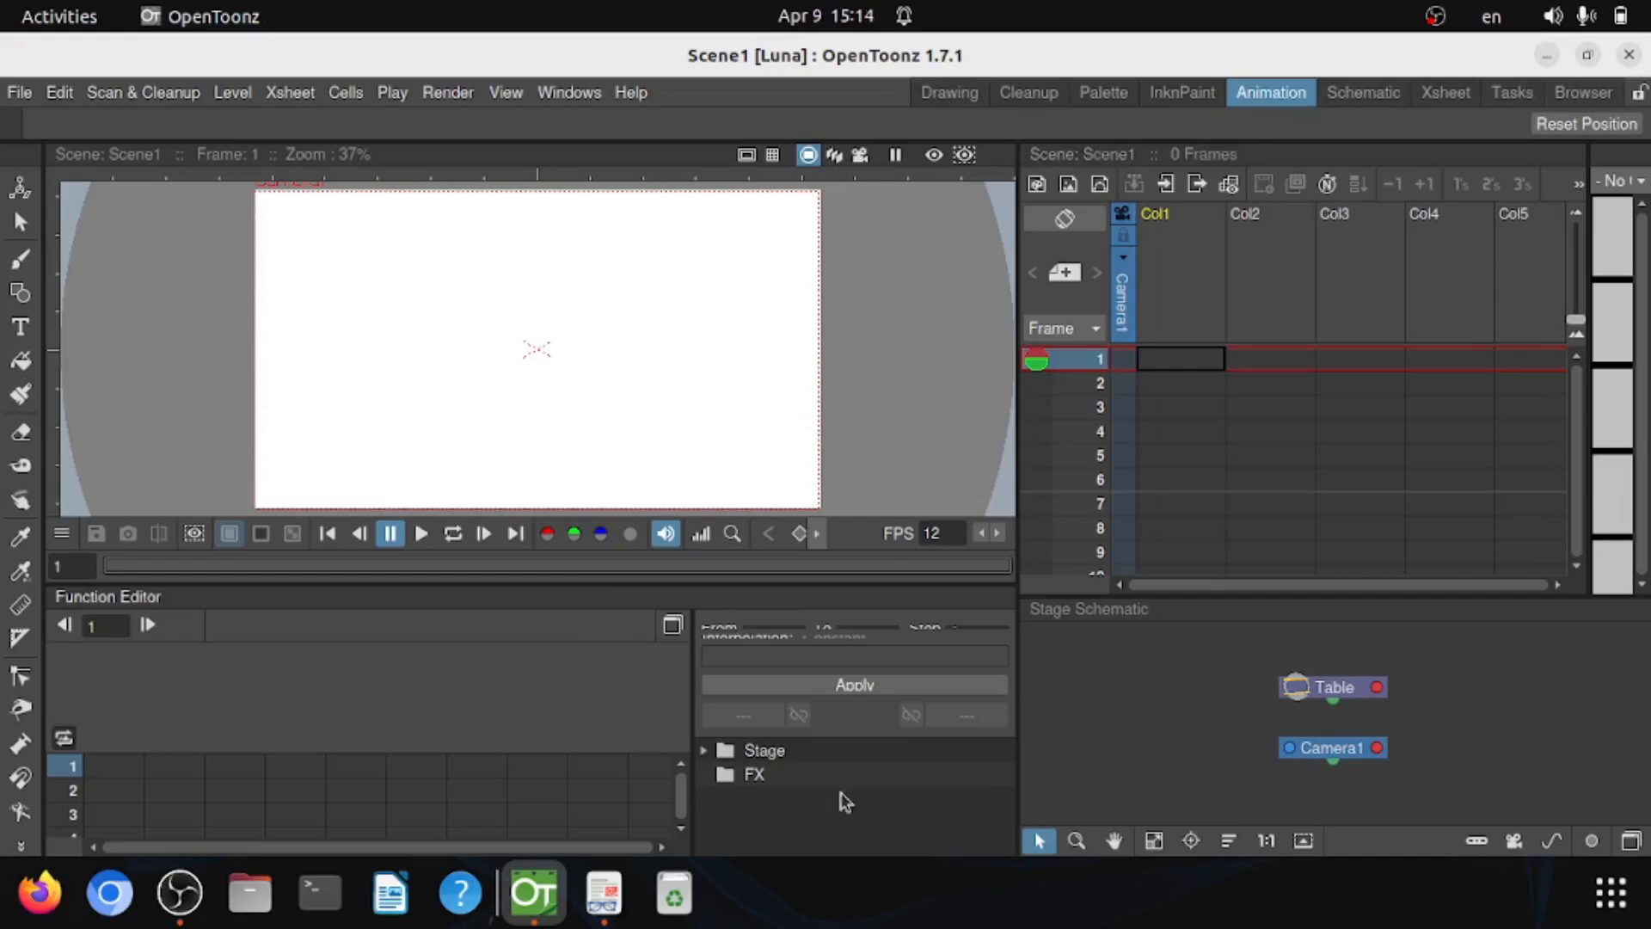
Step: Switch to the textbook PDF, examine the Luna storyline and the labelled Animation room figure, and return to OpenToonz
{"action": "left_click", "coordinate": [603, 893]}
{"action": "scroll", "coordinate": [910, 518], "scroll_direction": "down", "scroll_amount": 20}
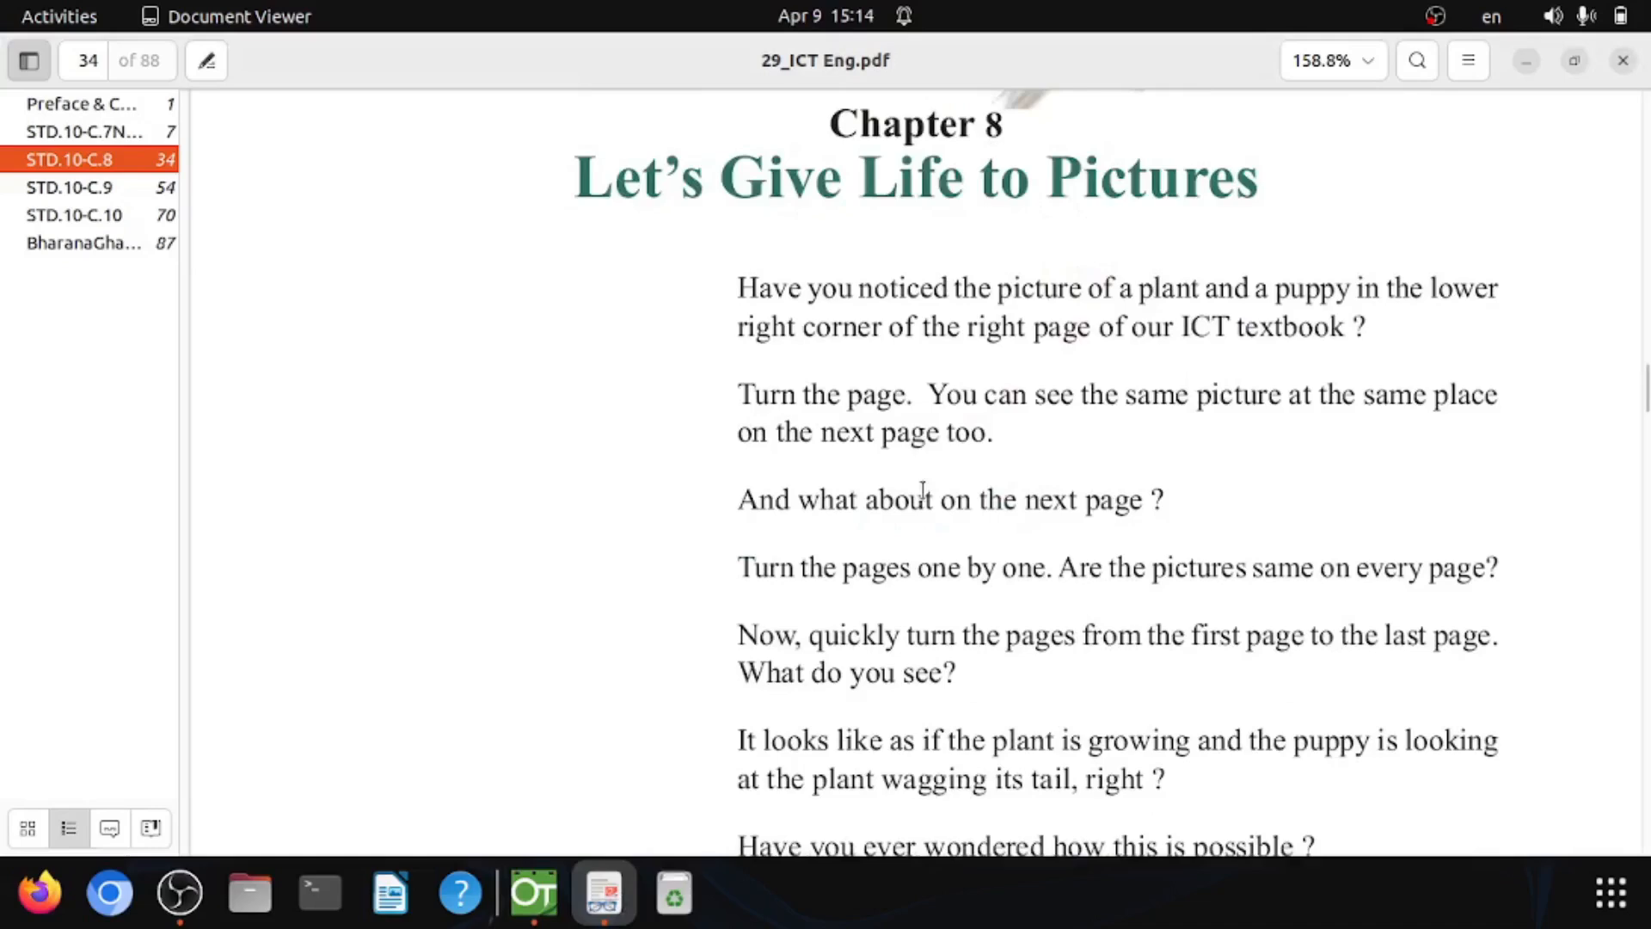
{"action": "scroll", "coordinate": [910, 518], "scroll_direction": "down", "scroll_amount": 20}
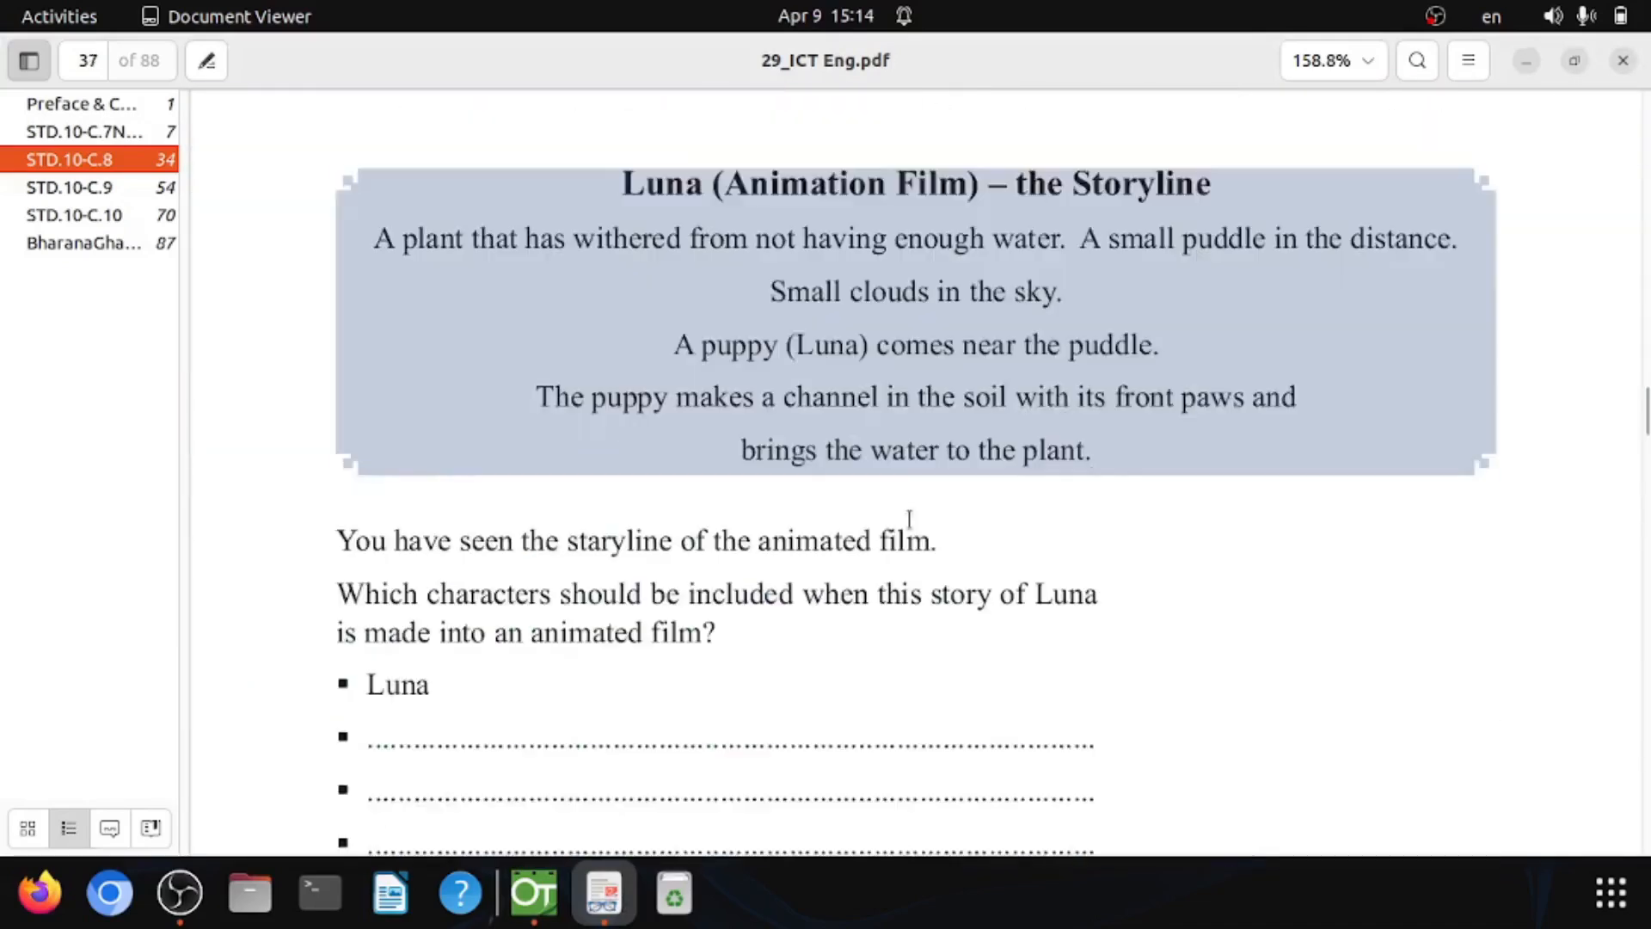
{"action": "scroll", "coordinate": [910, 529], "scroll_direction": "down", "scroll_amount": 20}
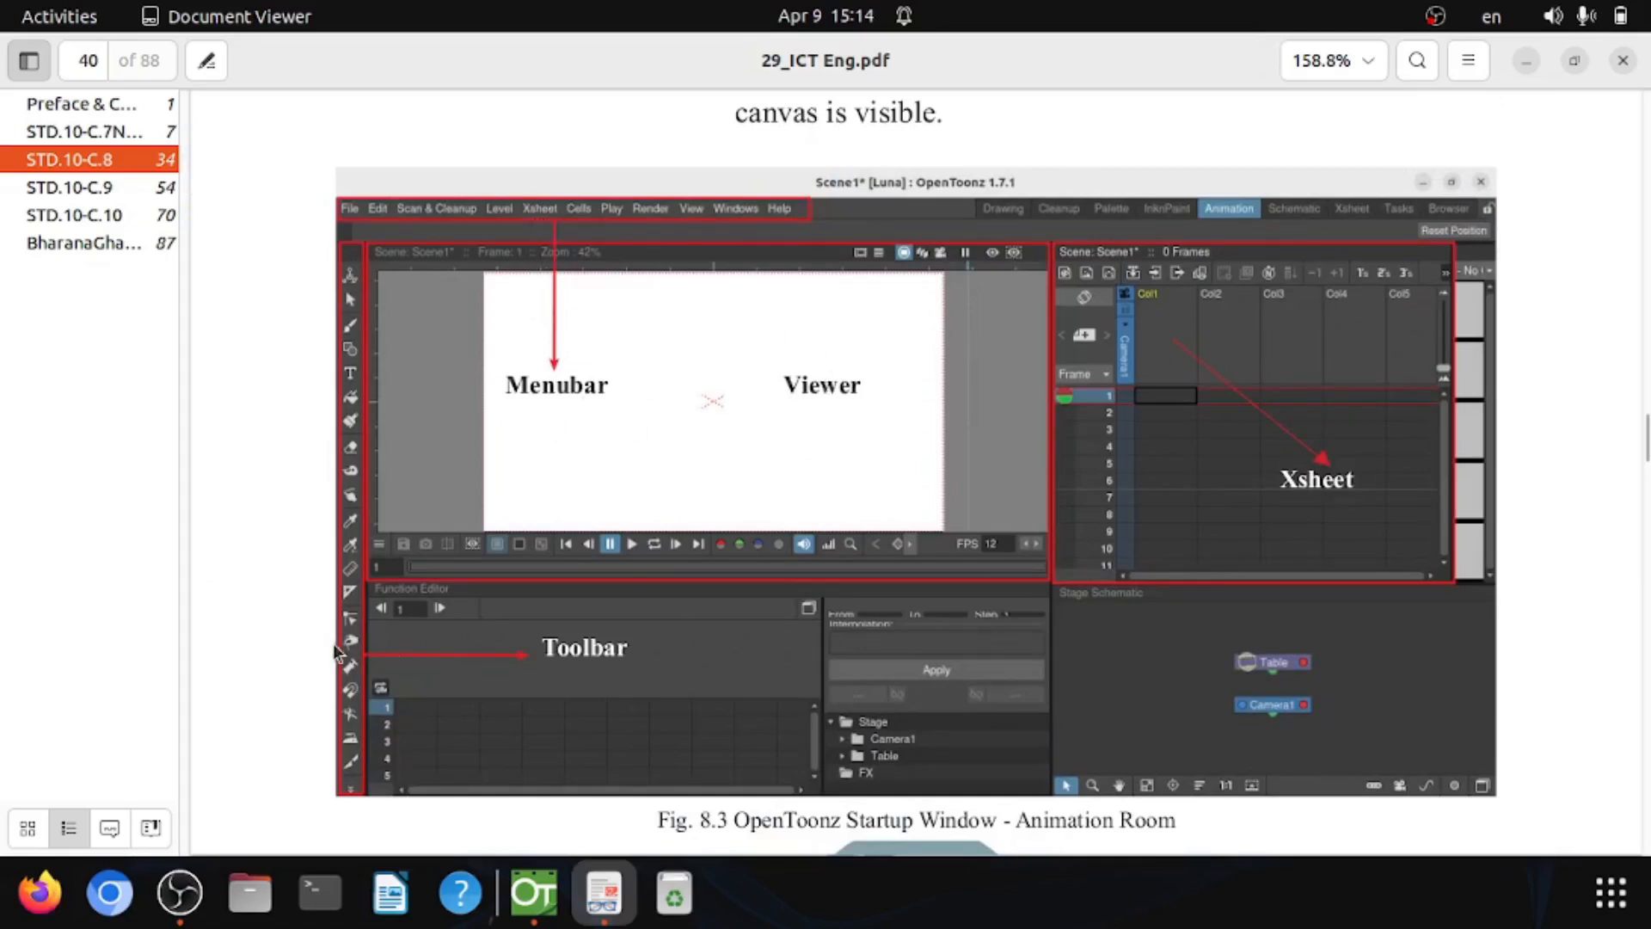
{"action": "left_click", "coordinate": [534, 893]}
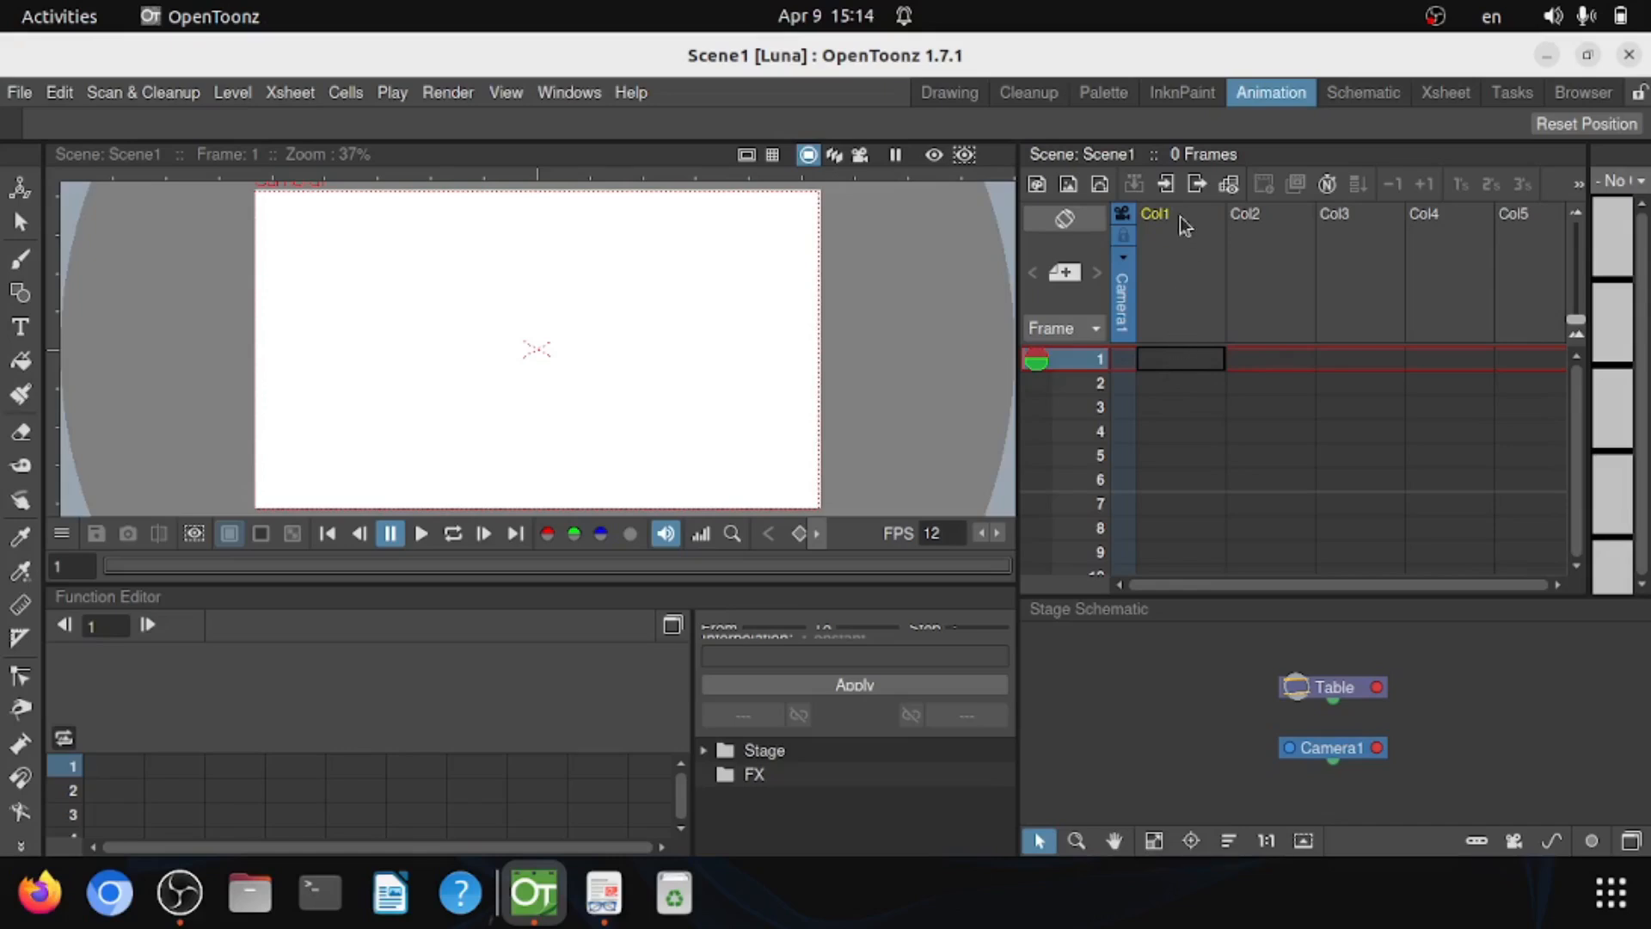
Step: Load bg.png from Documents/Animation/Scene_1 into frame 1 of Col1, keeping the file at its original location
{"action": "left_click", "coordinate": [1183, 358]}
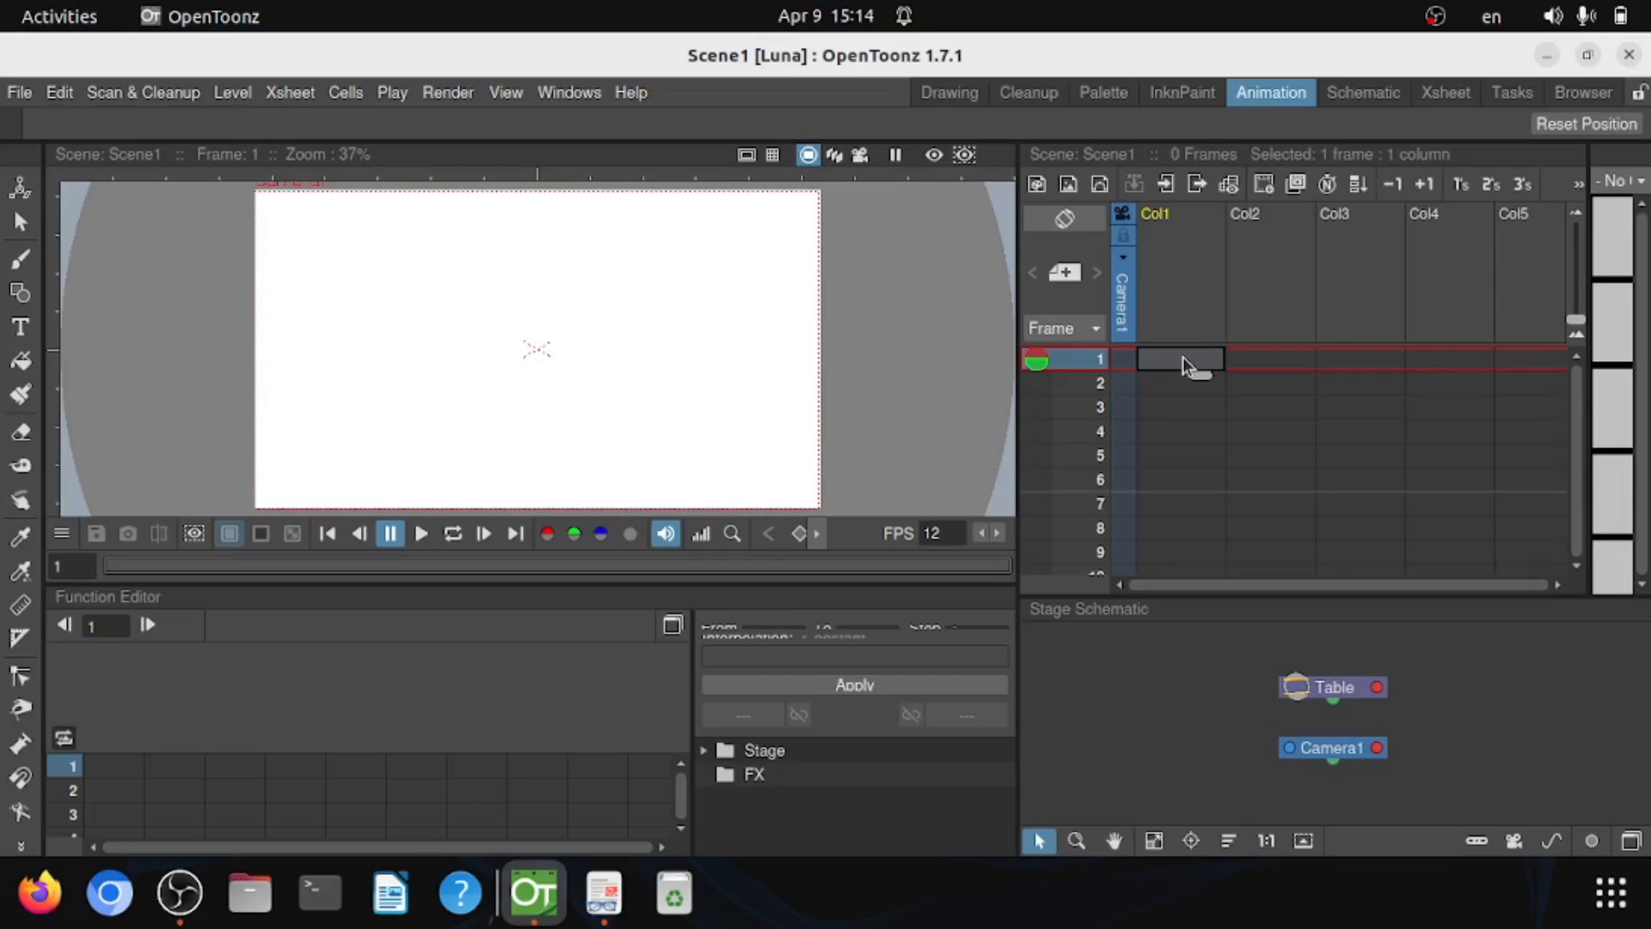
{"action": "left_click", "coordinate": [1578, 96]}
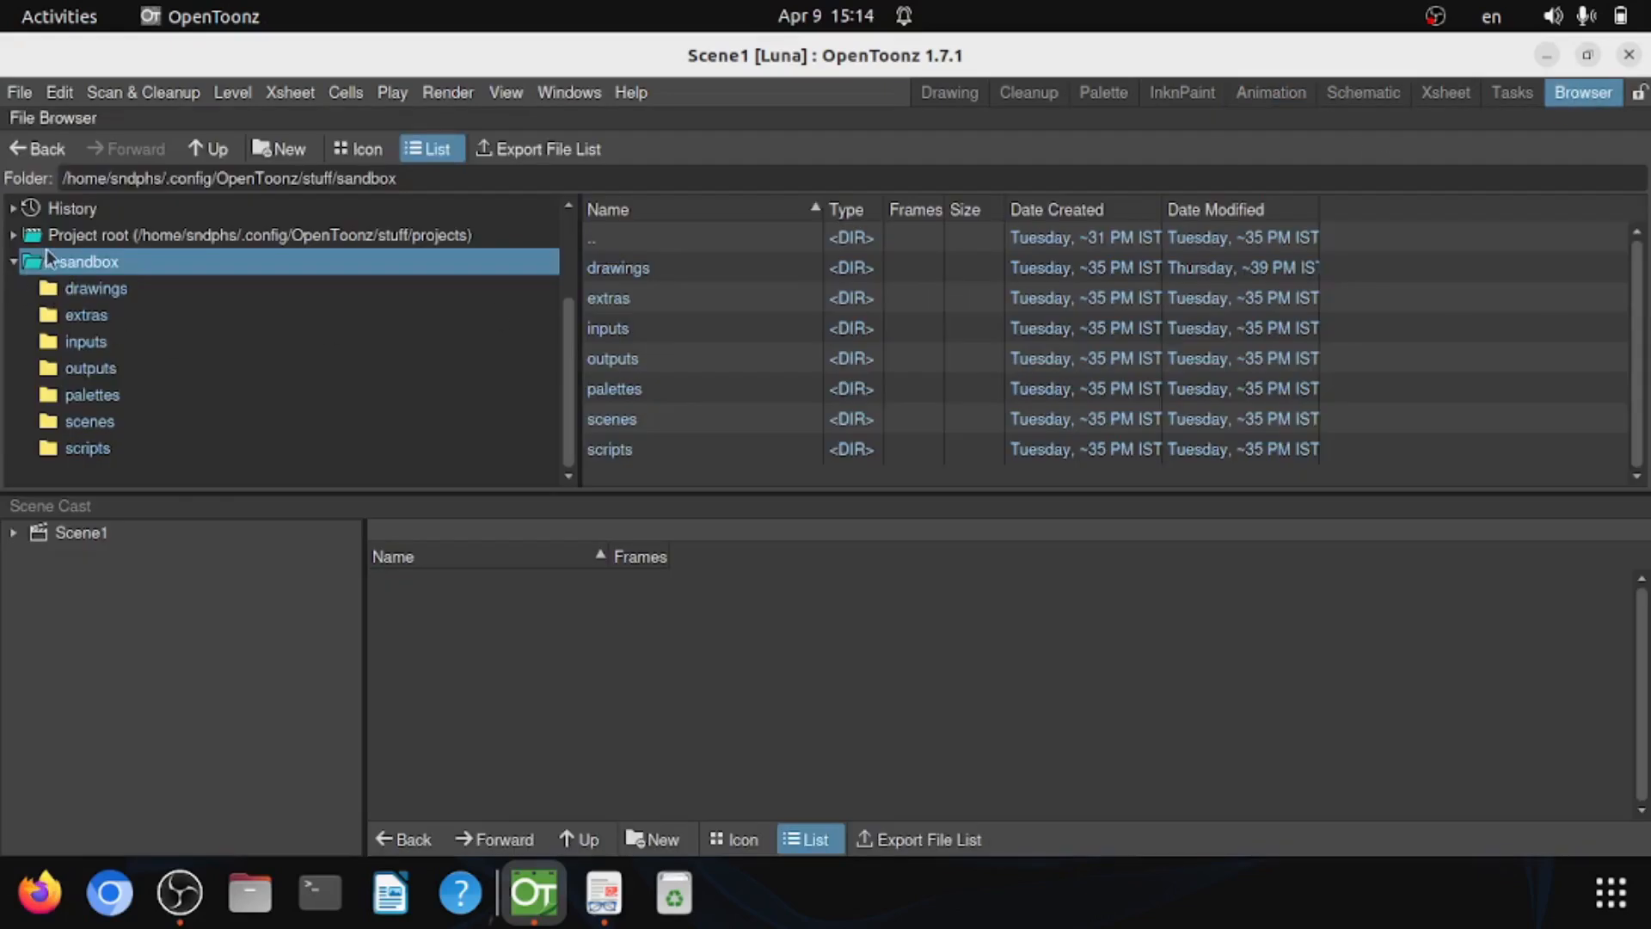
{"action": "scroll", "coordinate": [75, 368], "scroll_direction": "up", "scroll_amount": 2}
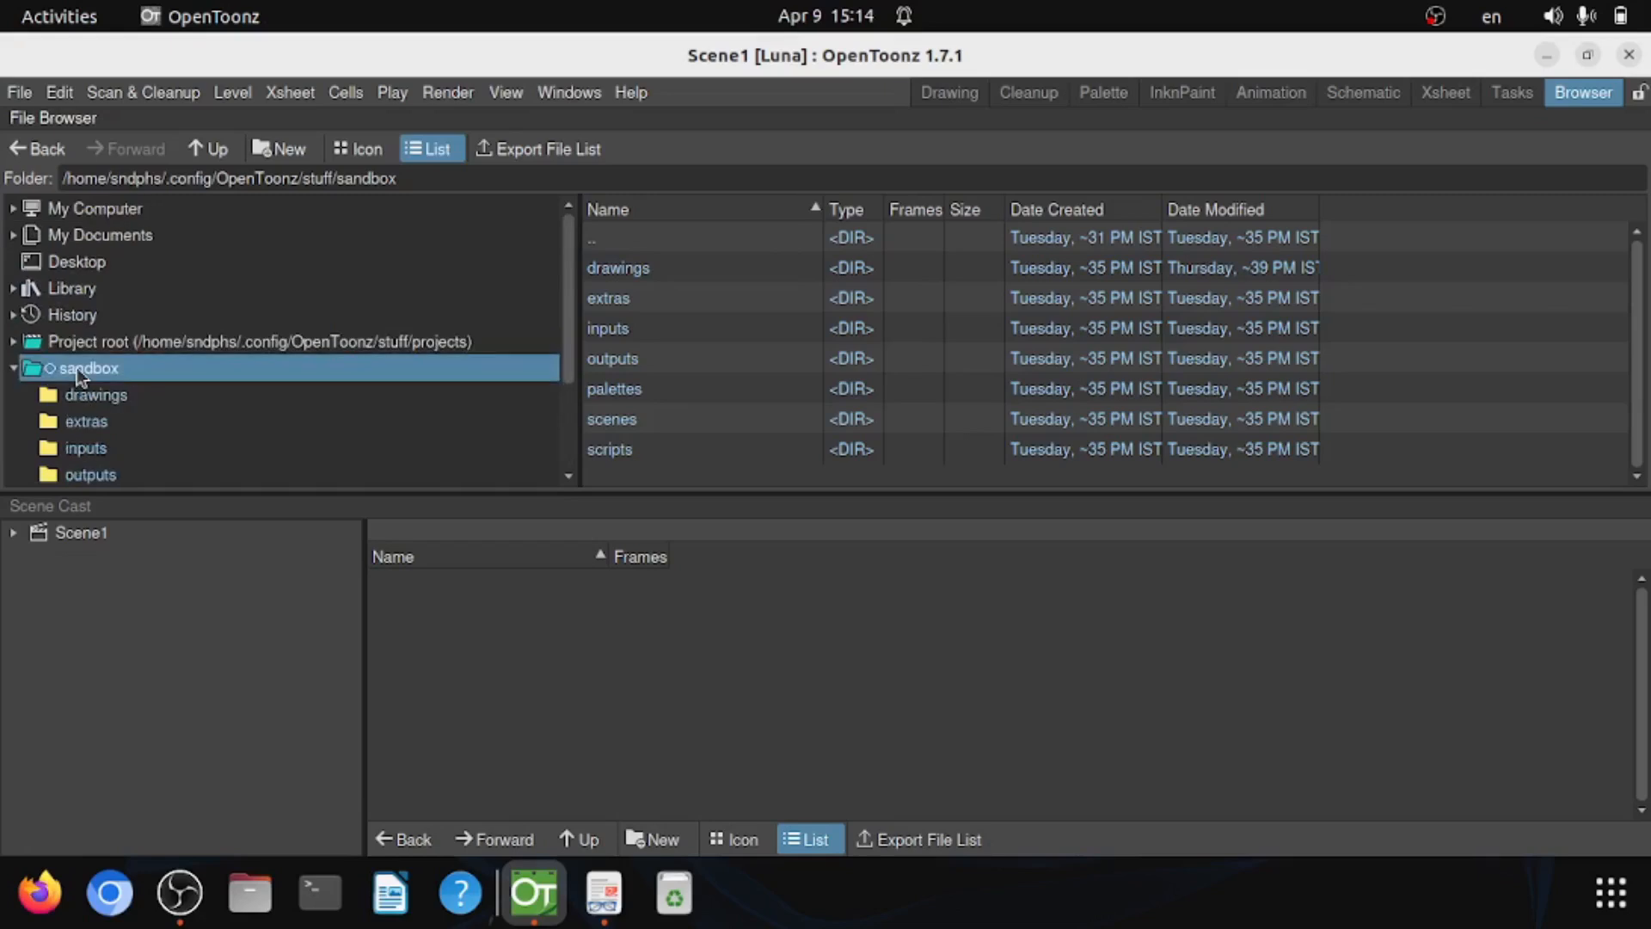
{"action": "left_click", "coordinate": [13, 236]}
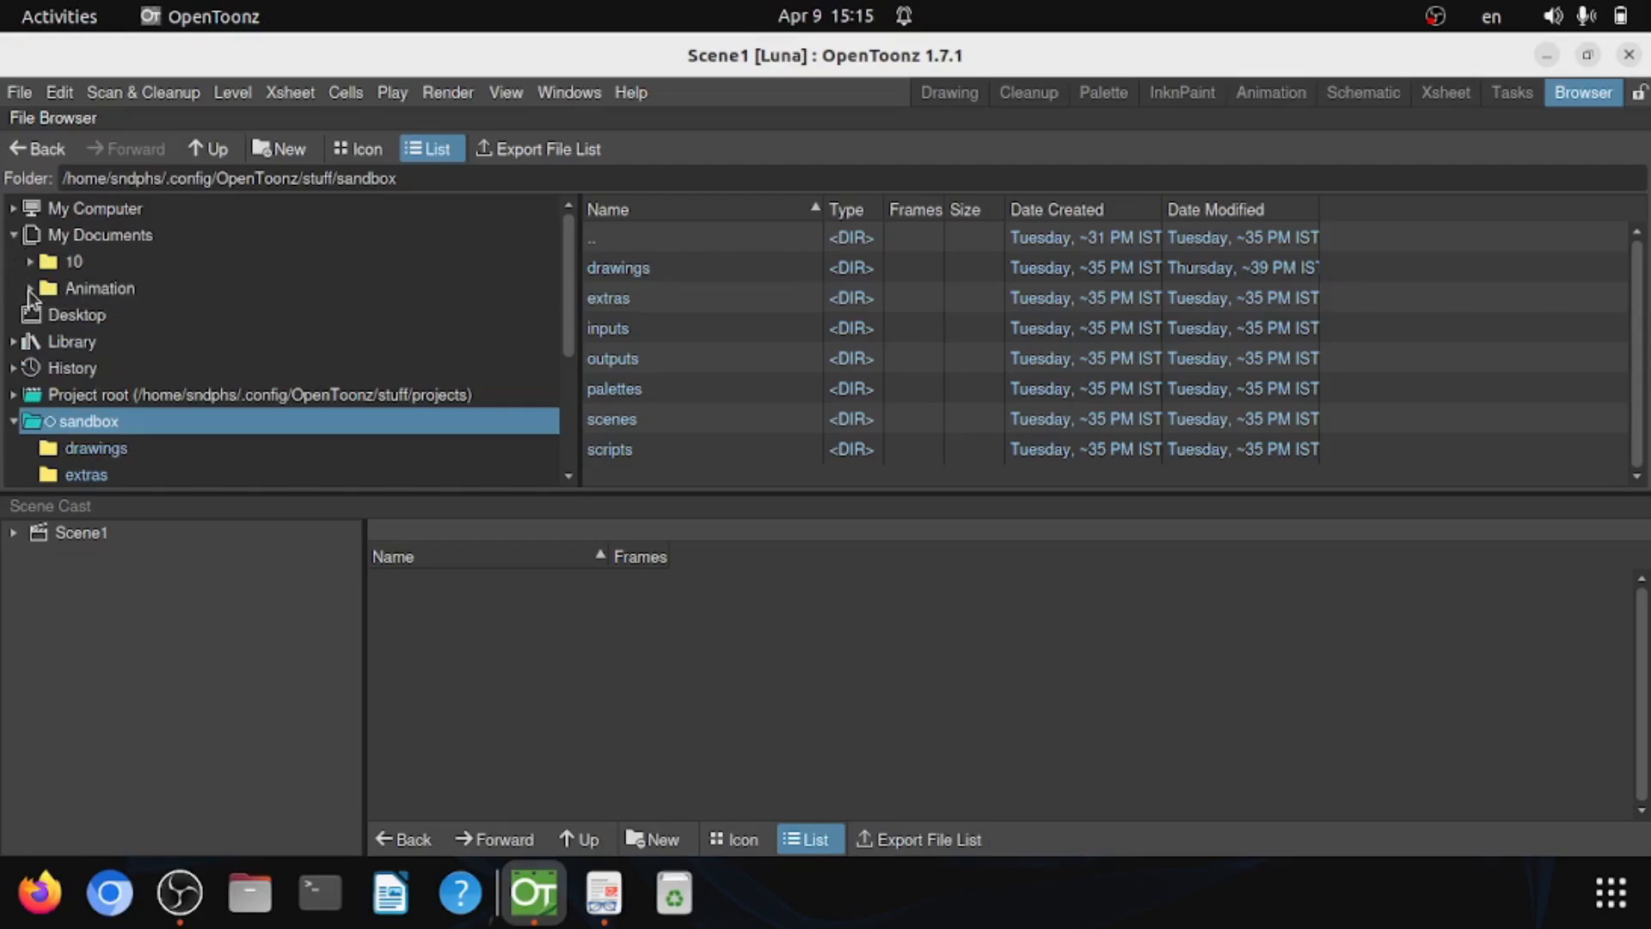
{"action": "left_click", "coordinate": [30, 289]}
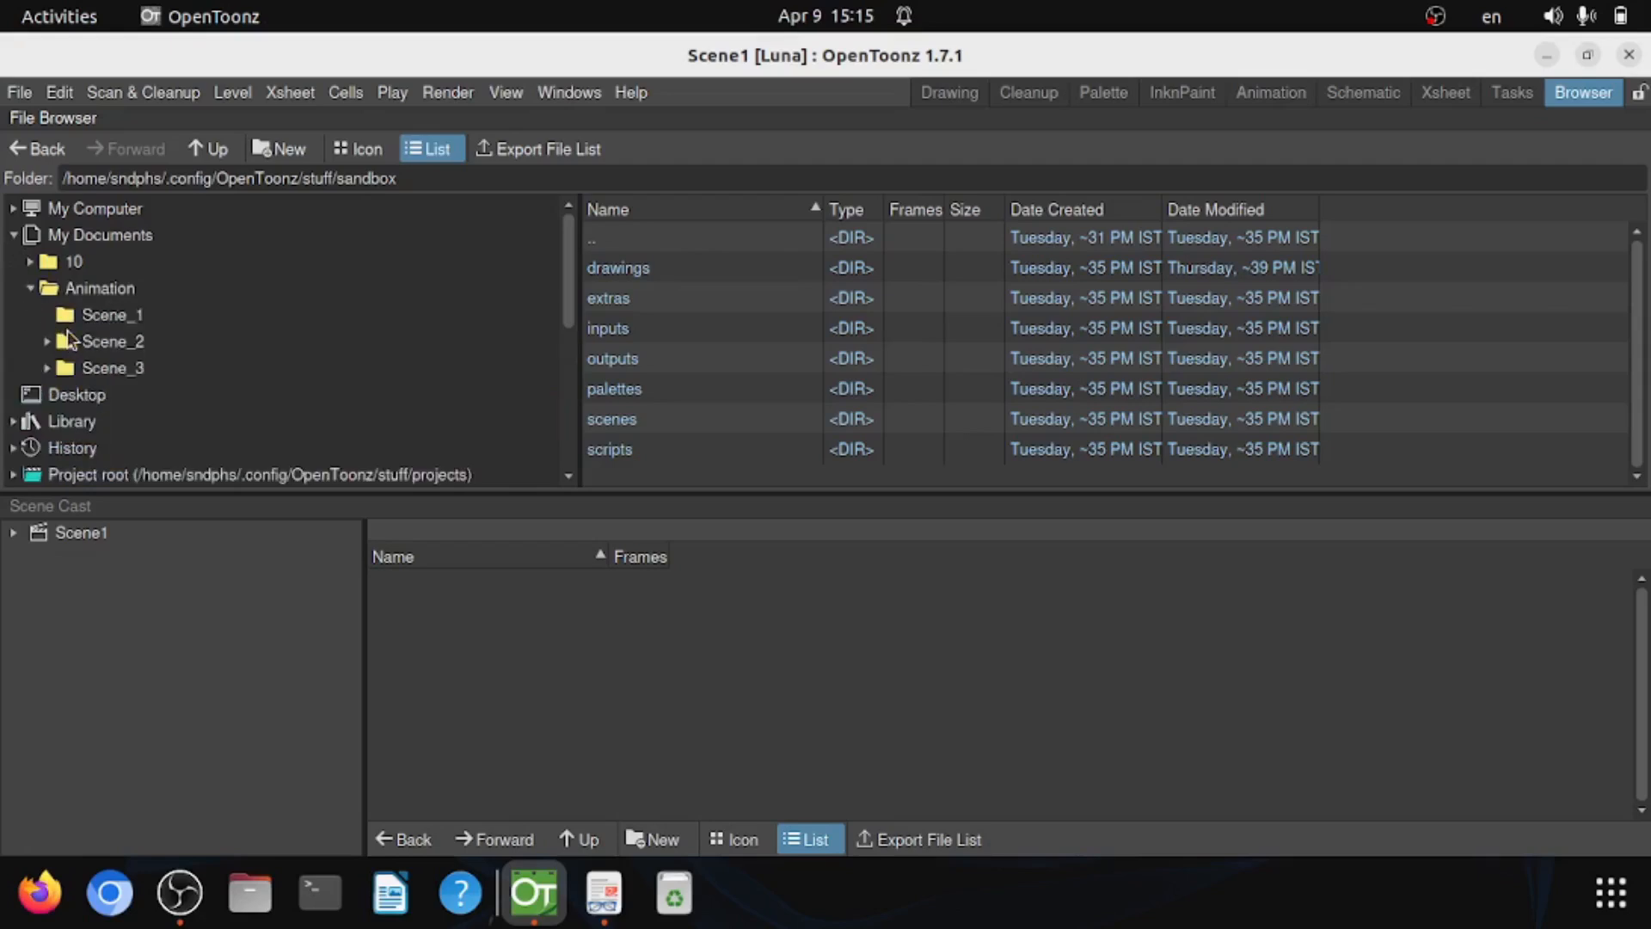
{"action": "left_click", "coordinate": [107, 323]}
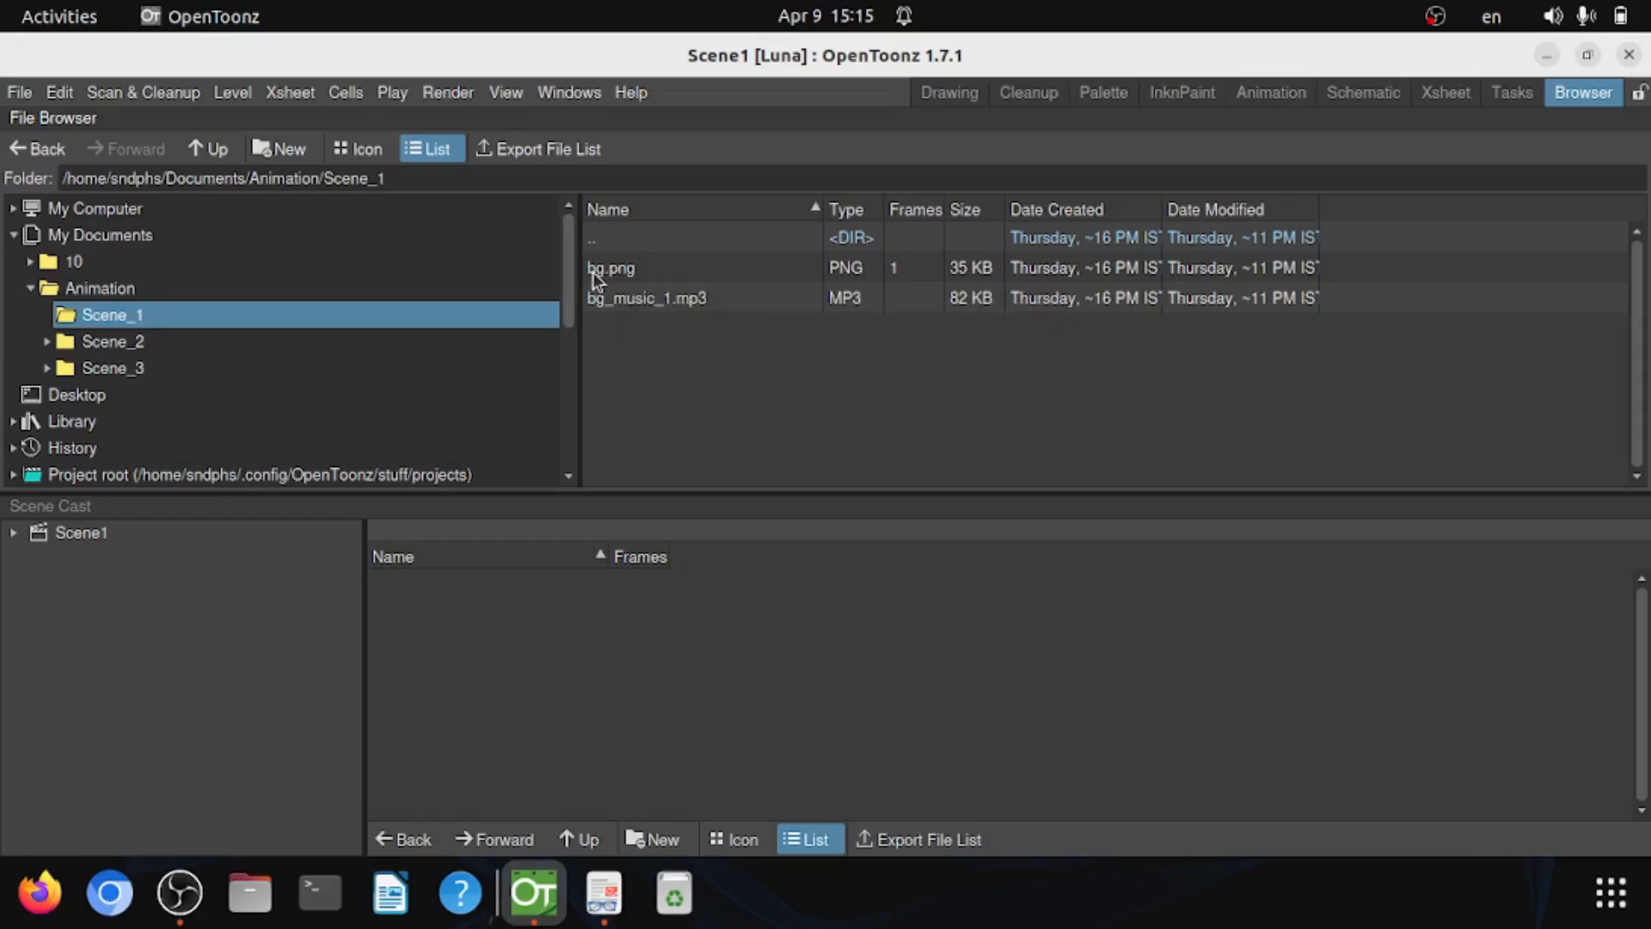
{"action": "right_click", "coordinate": [638, 274]}
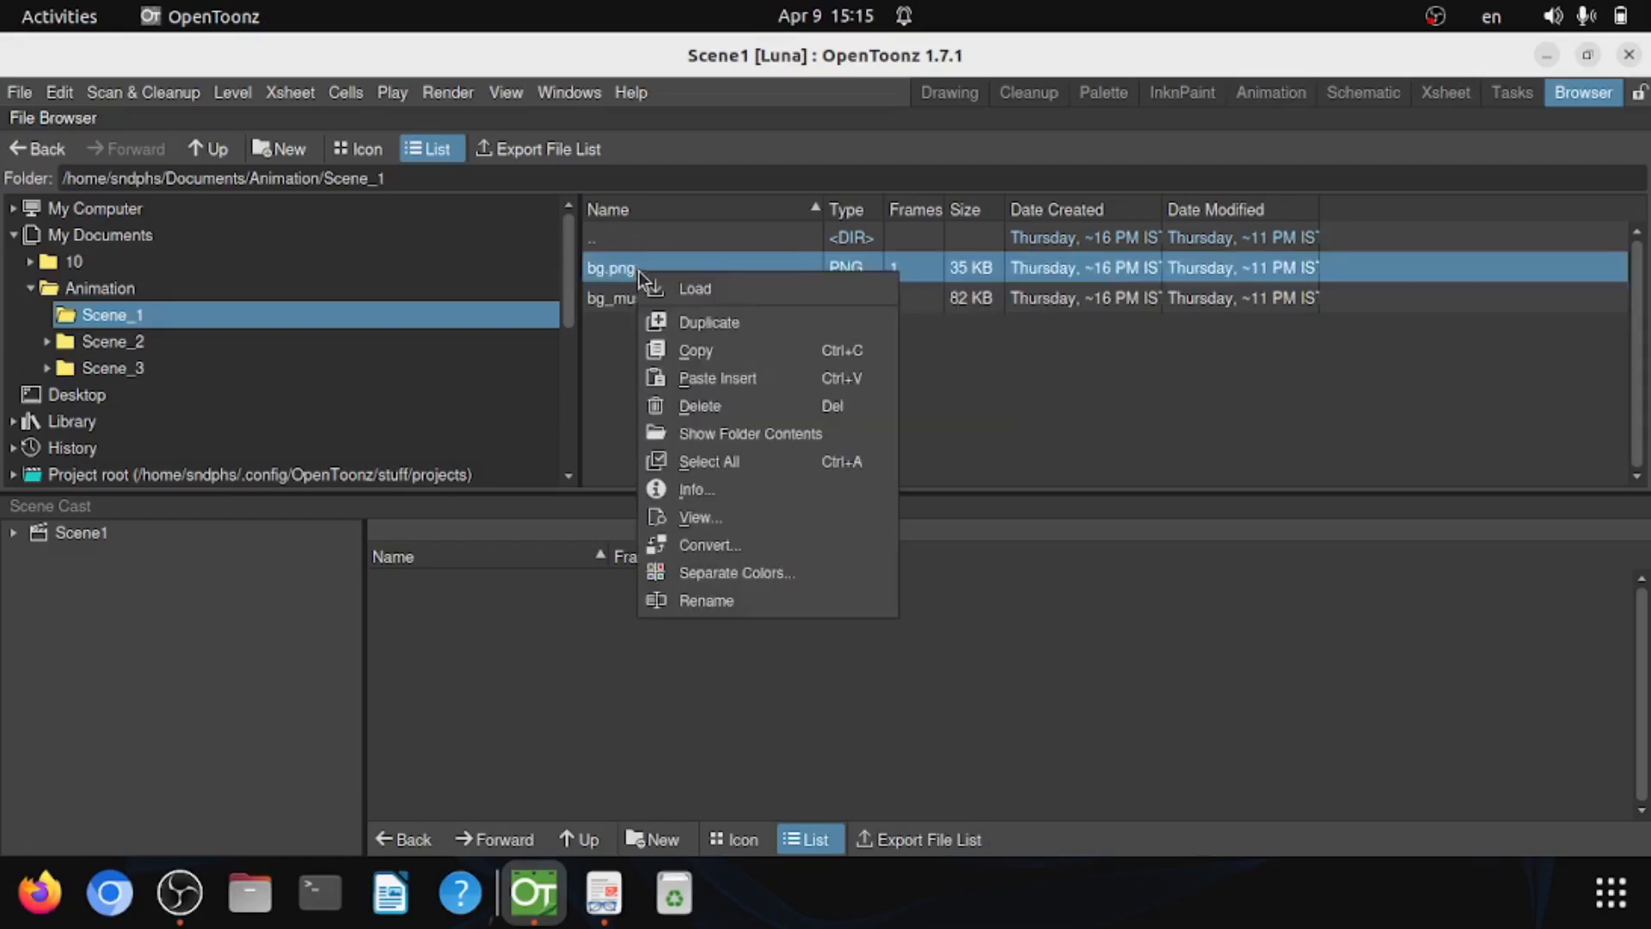
{"action": "left_click", "coordinate": [708, 297]}
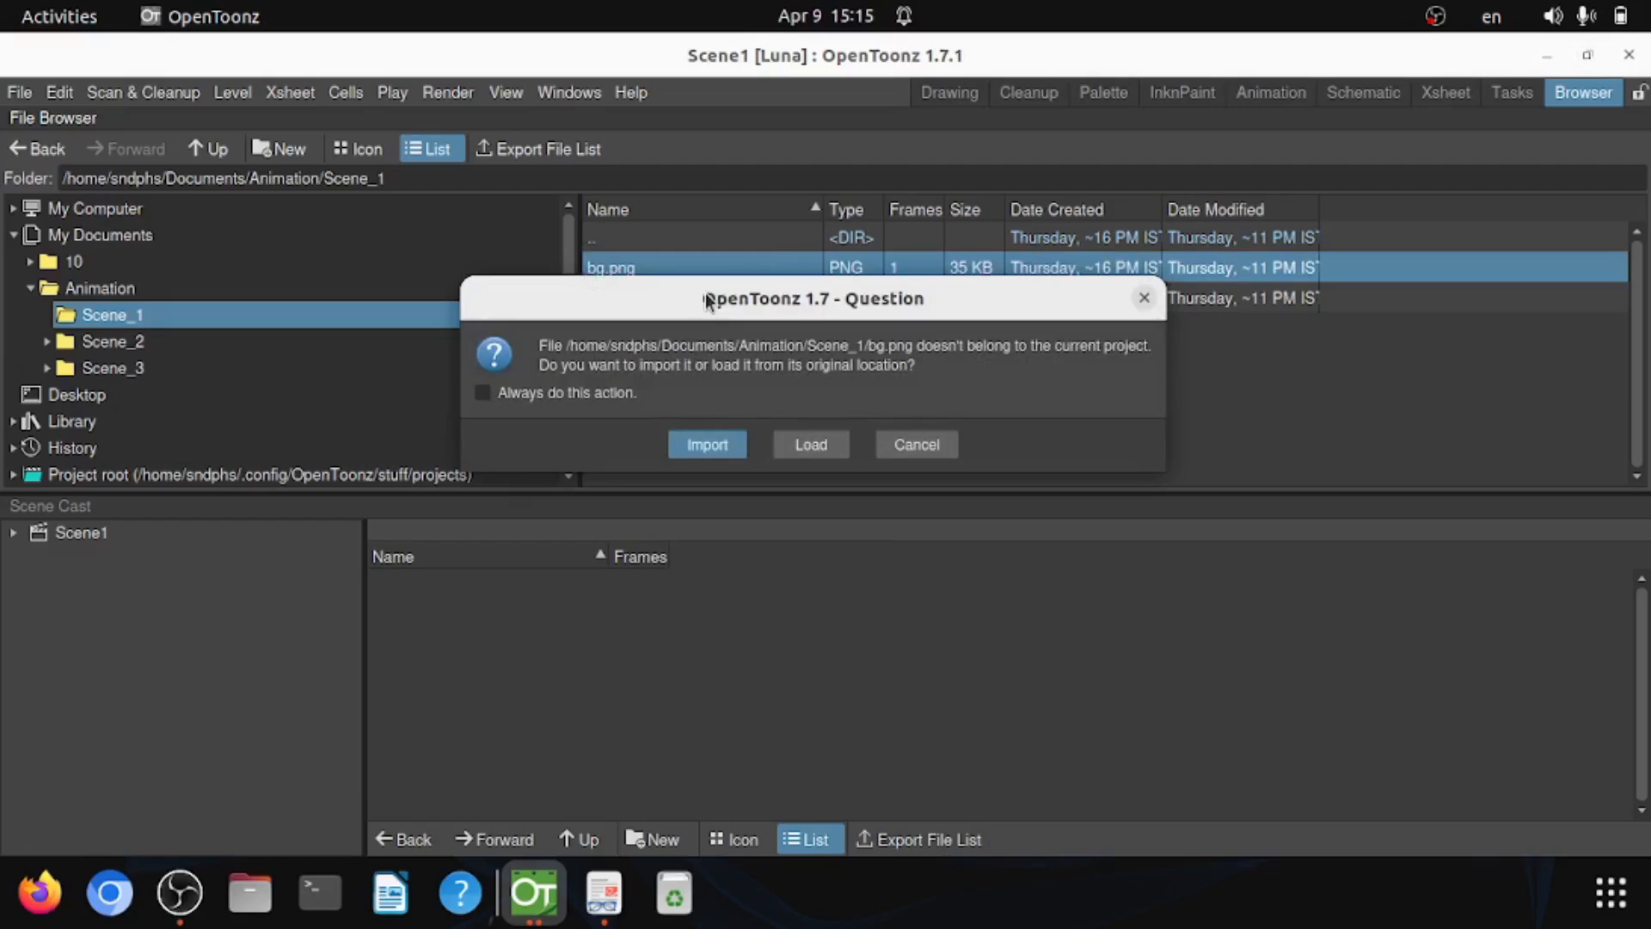
{"action": "left_click", "coordinate": [811, 445]}
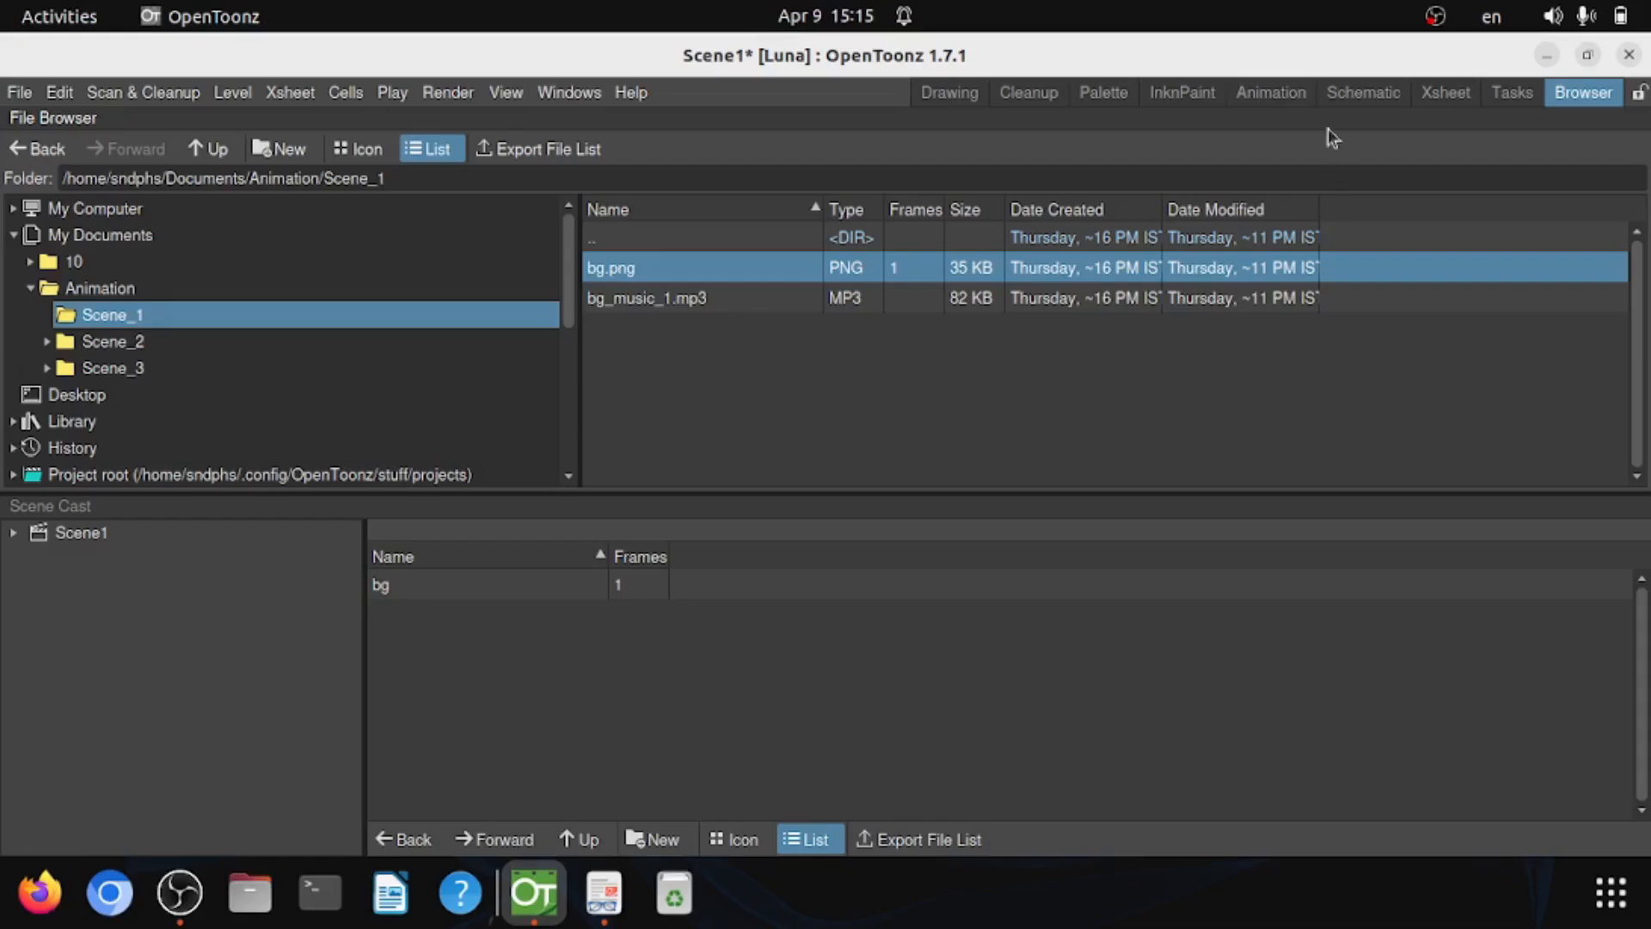
Step: Return to the Animation room and repeat the bg cell in Col1 through frame 60
{"action": "left_click", "coordinate": [1266, 97]}
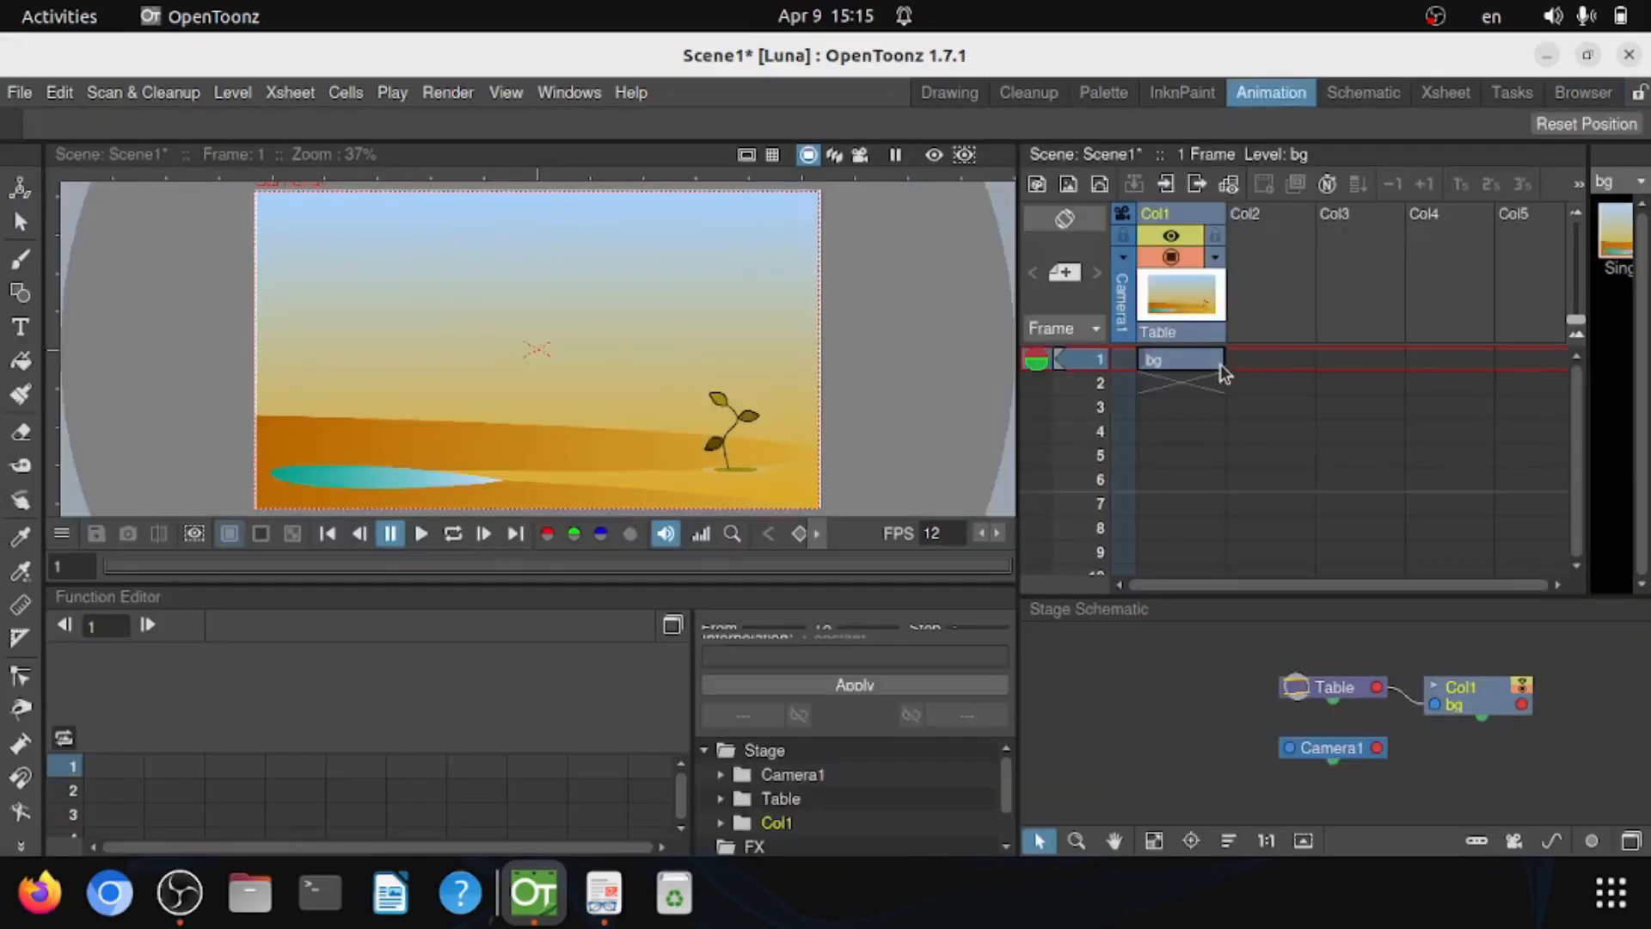
{"action": "left_click", "coordinate": [1171, 384]}
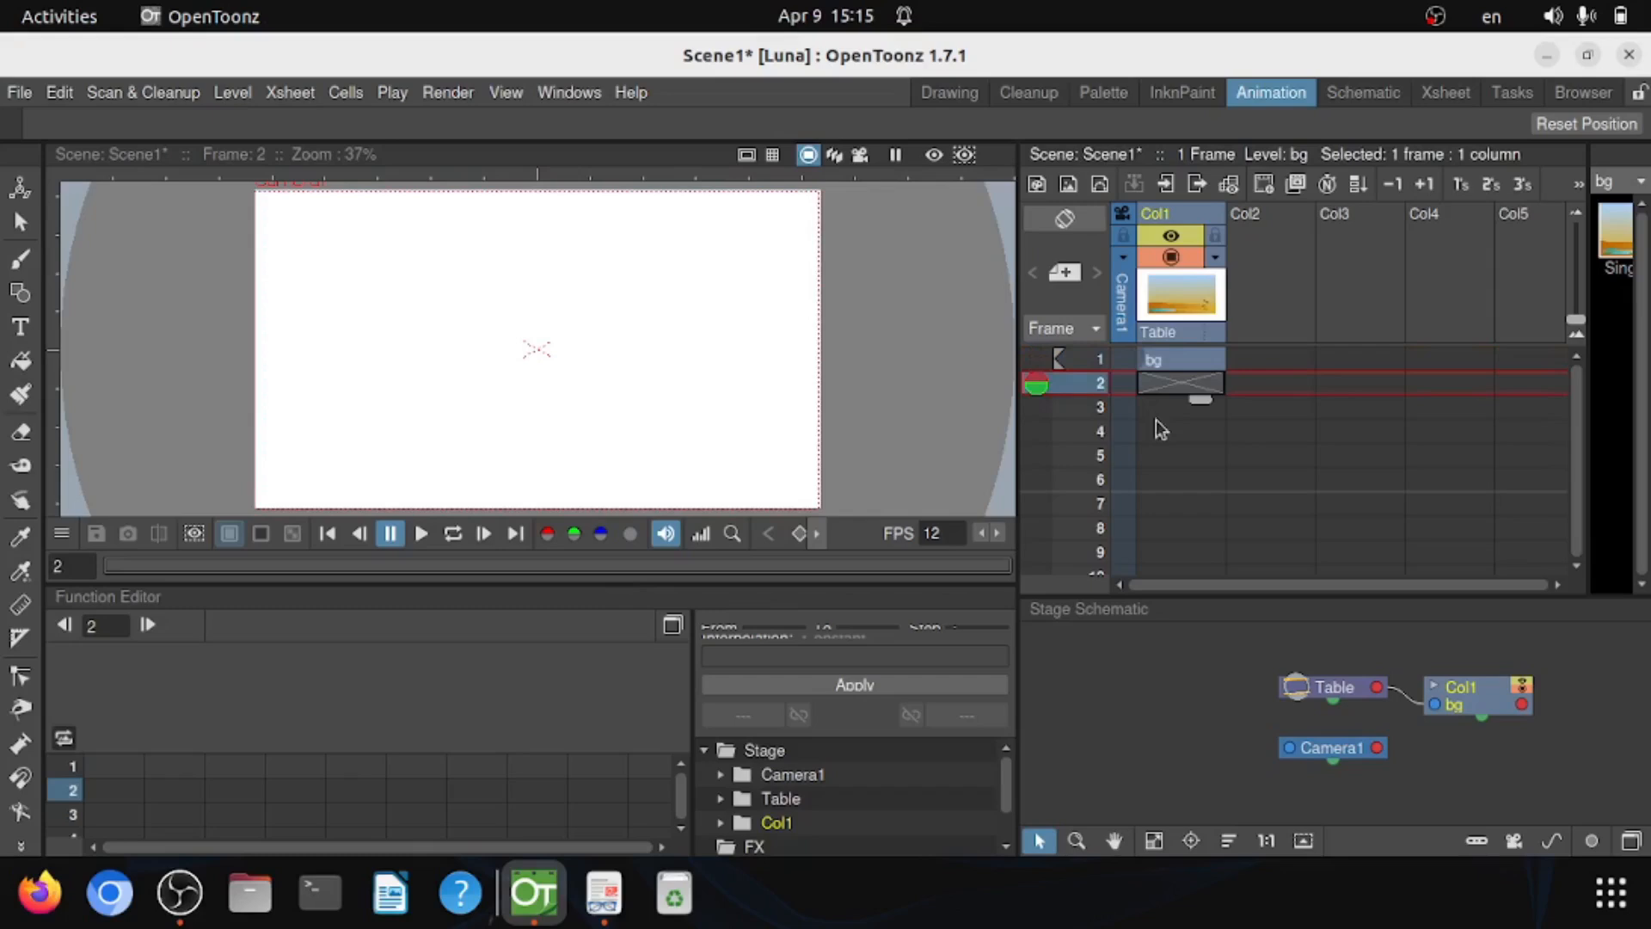
{"action": "left_click", "coordinate": [1176, 365]}
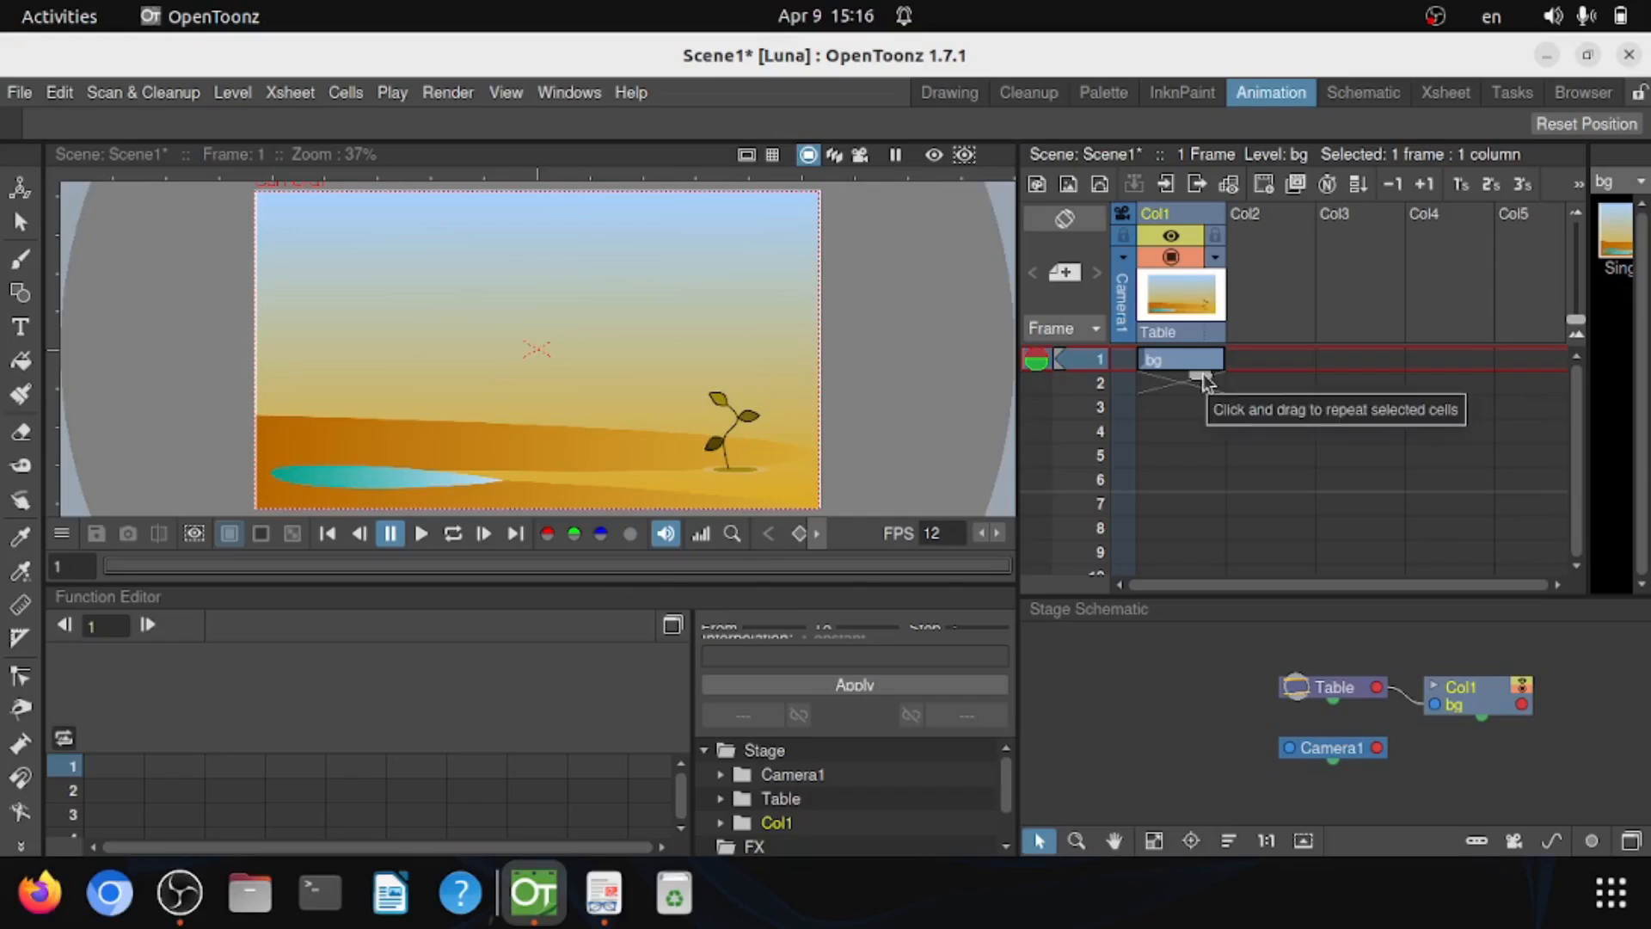
{"action": "mouse_move", "coordinate": [1204, 373]}
{"action": "left_mouse_down"}
{"action": "mouse_move", "coordinate": [1187, 645]}
{"action": "mouse_move", "coordinate": [1203, 337]}
{"action": "mouse_move", "coordinate": [1199, 400]}
{"action": "left_mouse_up"}
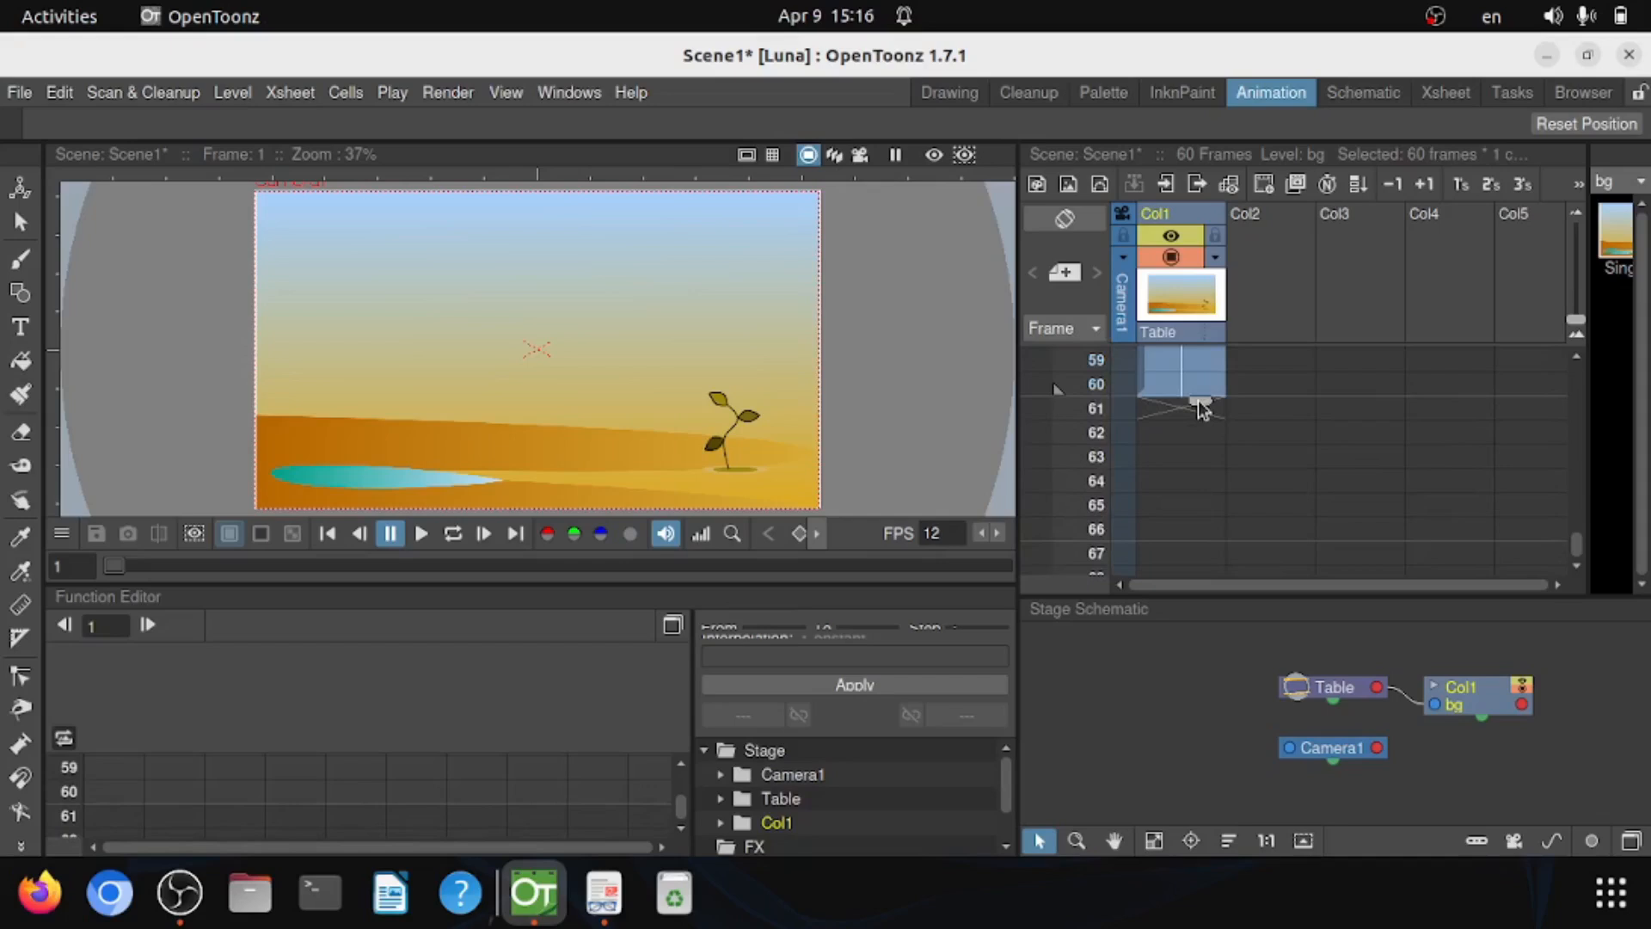
Step: Open the Cloud drawing at frame 1 of Col2 in the Drawing room and brush a closed black cloud outline in the sky
{"action": "scroll", "coordinate": [1202, 410], "scroll_direction": "up", "scroll_amount": 15}
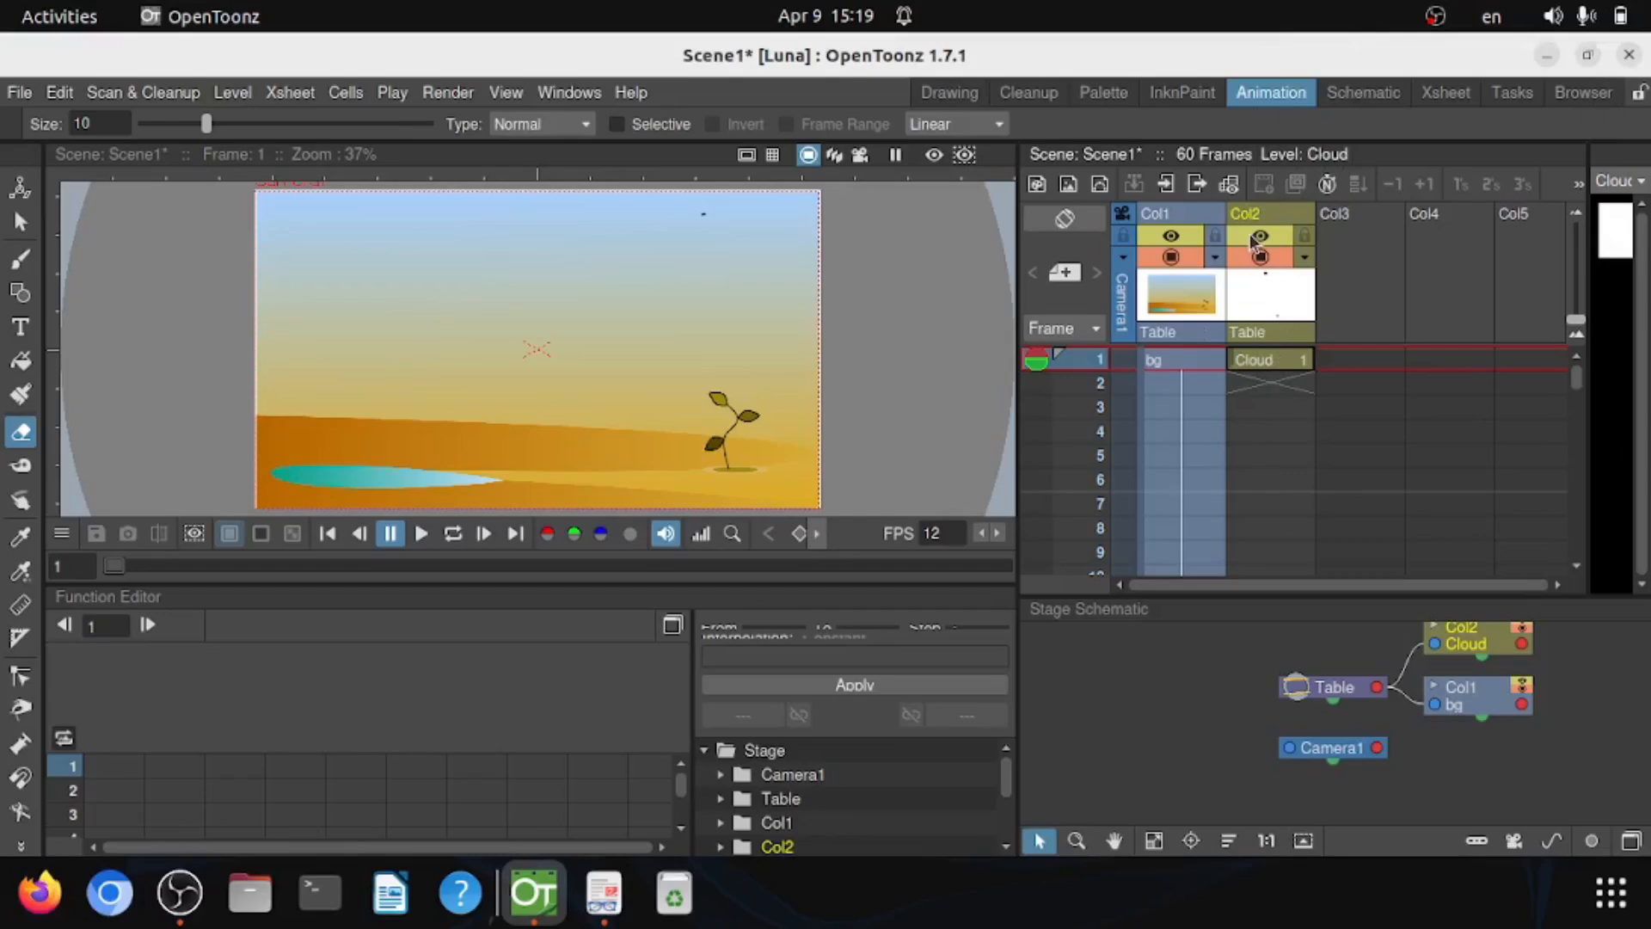
{"action": "left_click", "coordinate": [1279, 356]}
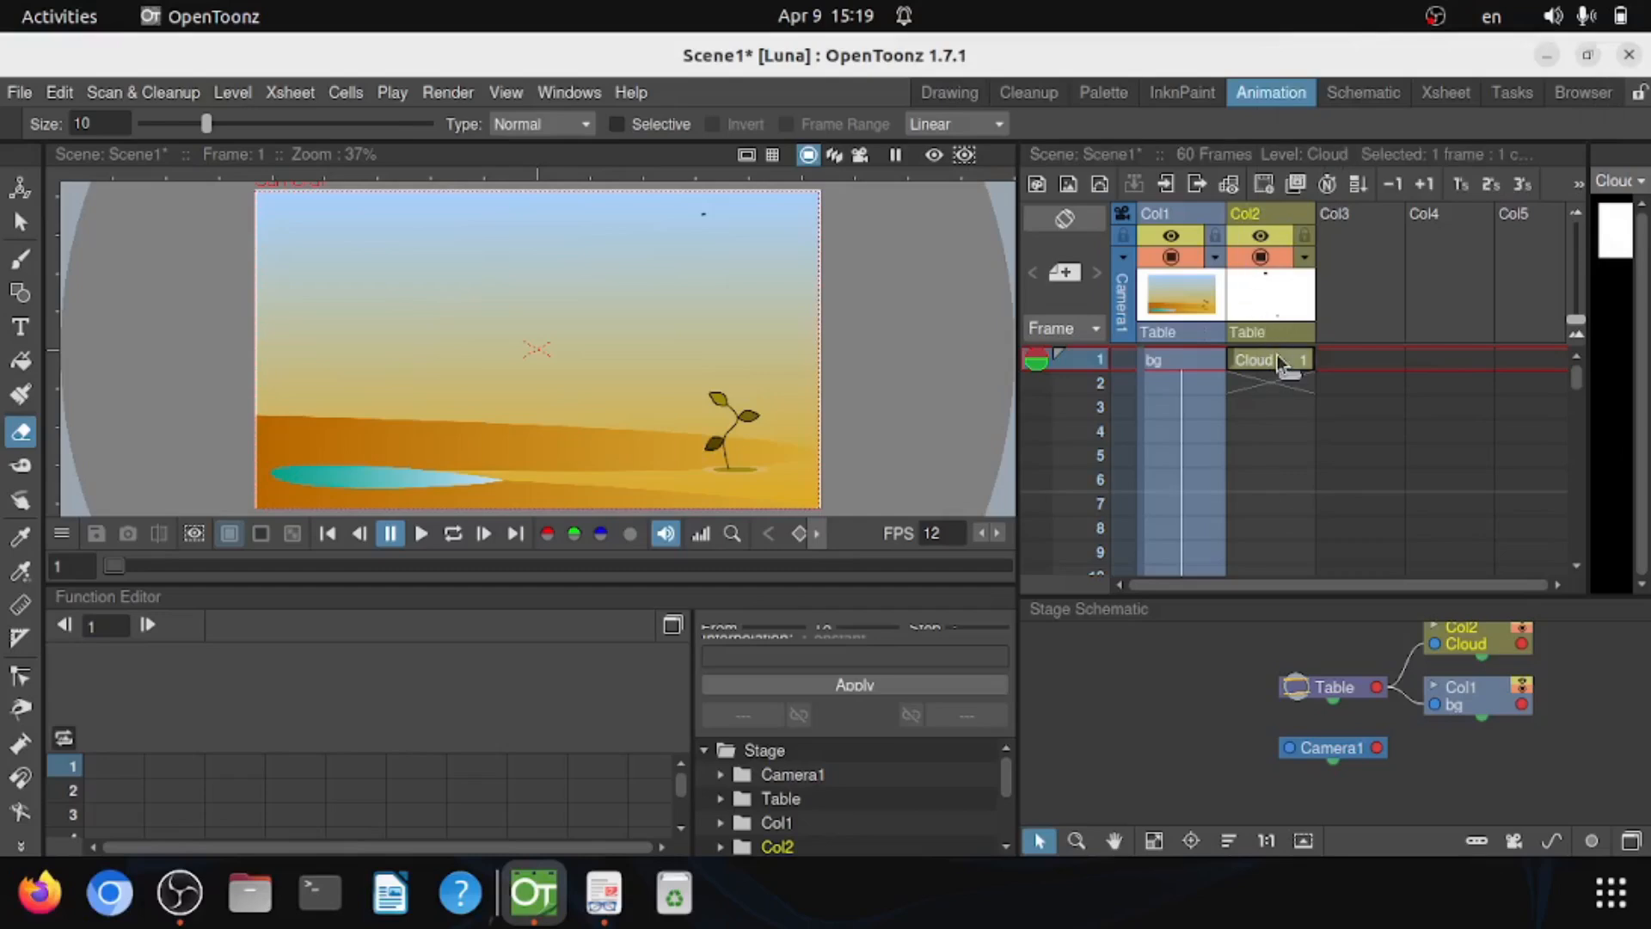
{"action": "left_click", "coordinate": [944, 92]}
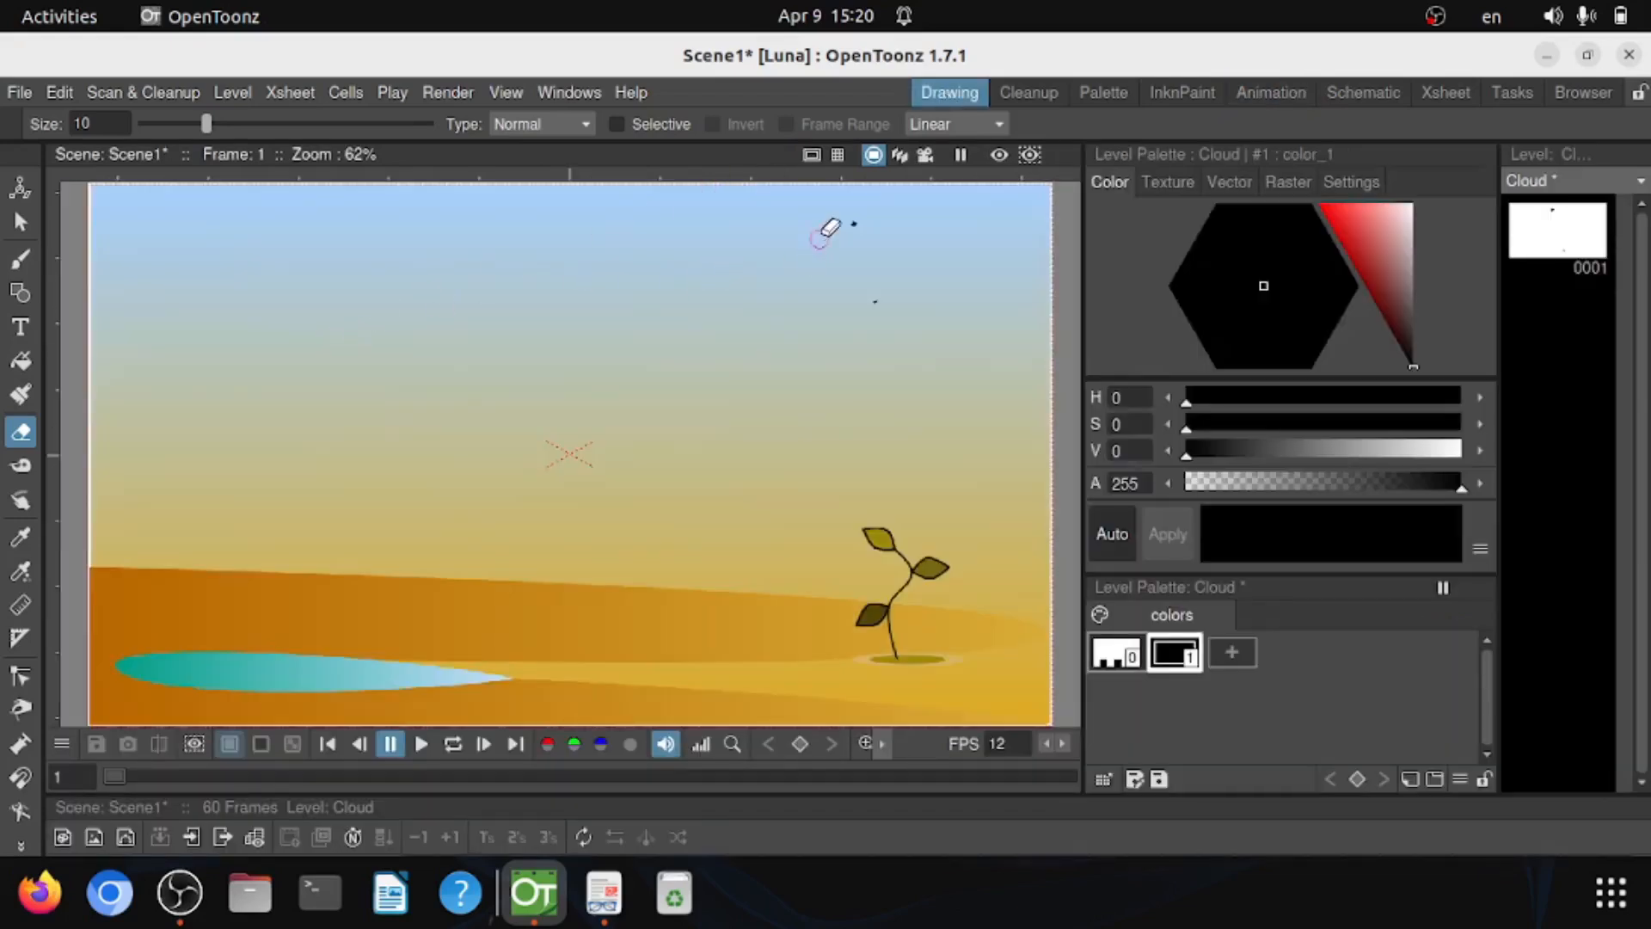
{"action": "left_click", "coordinate": [22, 259]}
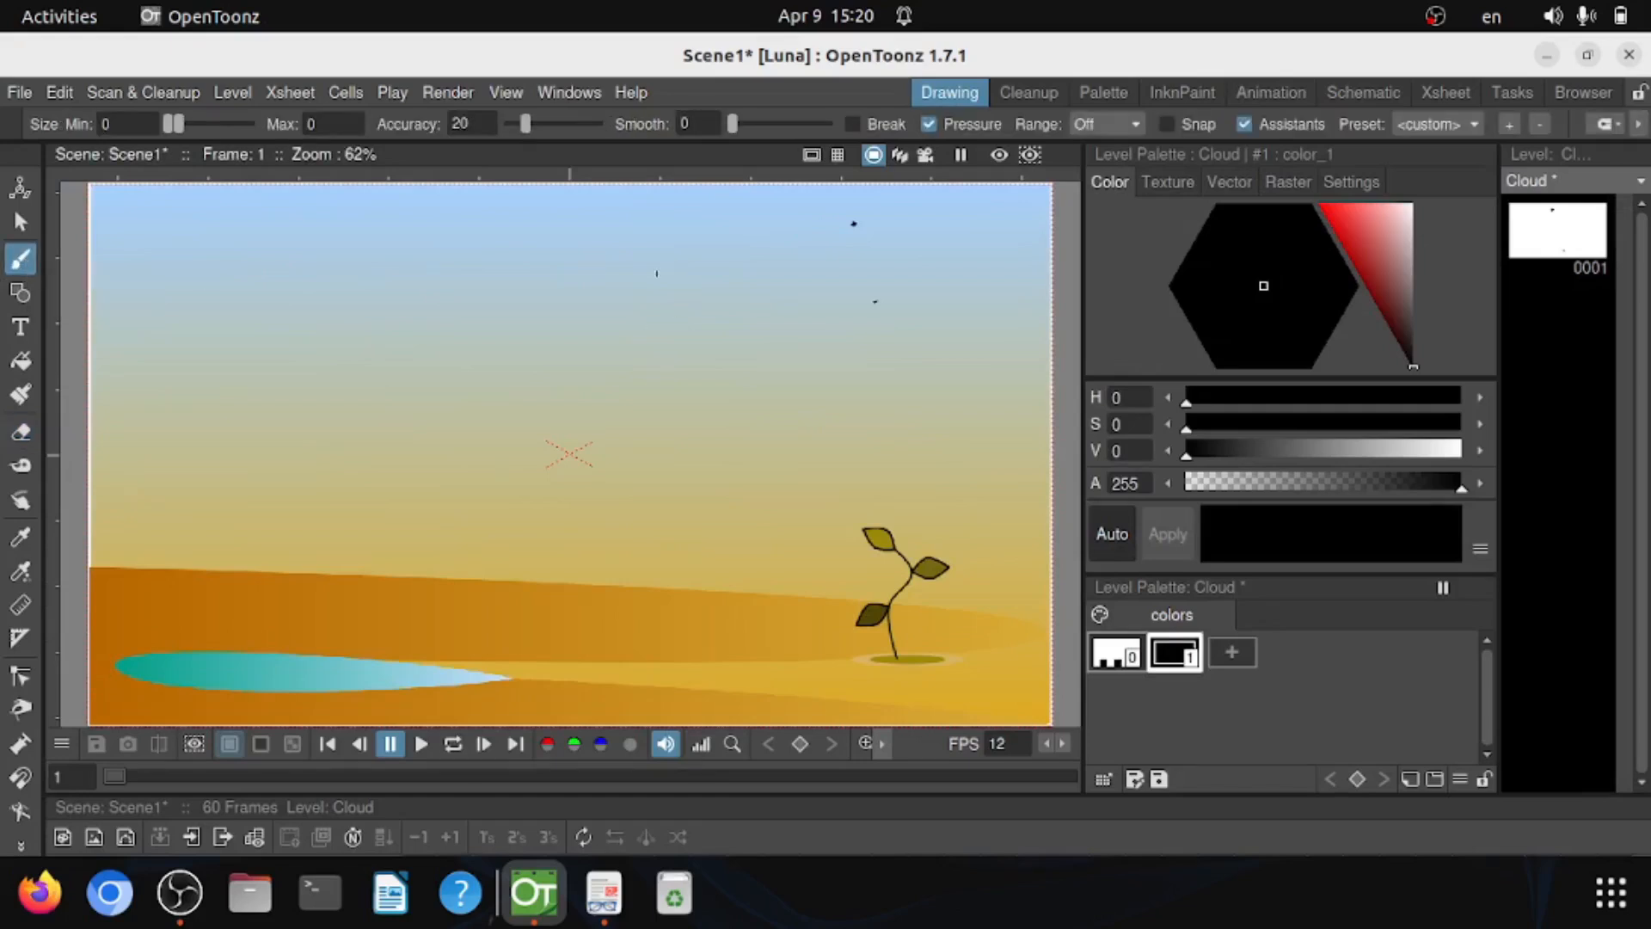
{"action": "mouse_move", "coordinate": [655, 275]}
{"action": "left_mouse_down"}
{"action": "mouse_move", "coordinate": [698, 250]}
{"action": "mouse_move", "coordinate": [717, 285]}
{"action": "mouse_move", "coordinate": [769, 265]}
{"action": "mouse_move", "coordinate": [821, 318]}
{"action": "mouse_move", "coordinate": [794, 326]}
{"action": "mouse_move", "coordinate": [797, 362]}
{"action": "mouse_move", "coordinate": [763, 366]}
{"action": "mouse_move", "coordinate": [755, 350]}
{"action": "mouse_move", "coordinate": [745, 371]}
{"action": "mouse_move", "coordinate": [708, 362]}
{"action": "mouse_move", "coordinate": [703, 334]}
{"action": "mouse_move", "coordinate": [695, 350]}
{"action": "mouse_move", "coordinate": [665, 341]}
{"action": "mouse_move", "coordinate": [661, 270]}
{"action": "left_mouse_up"}
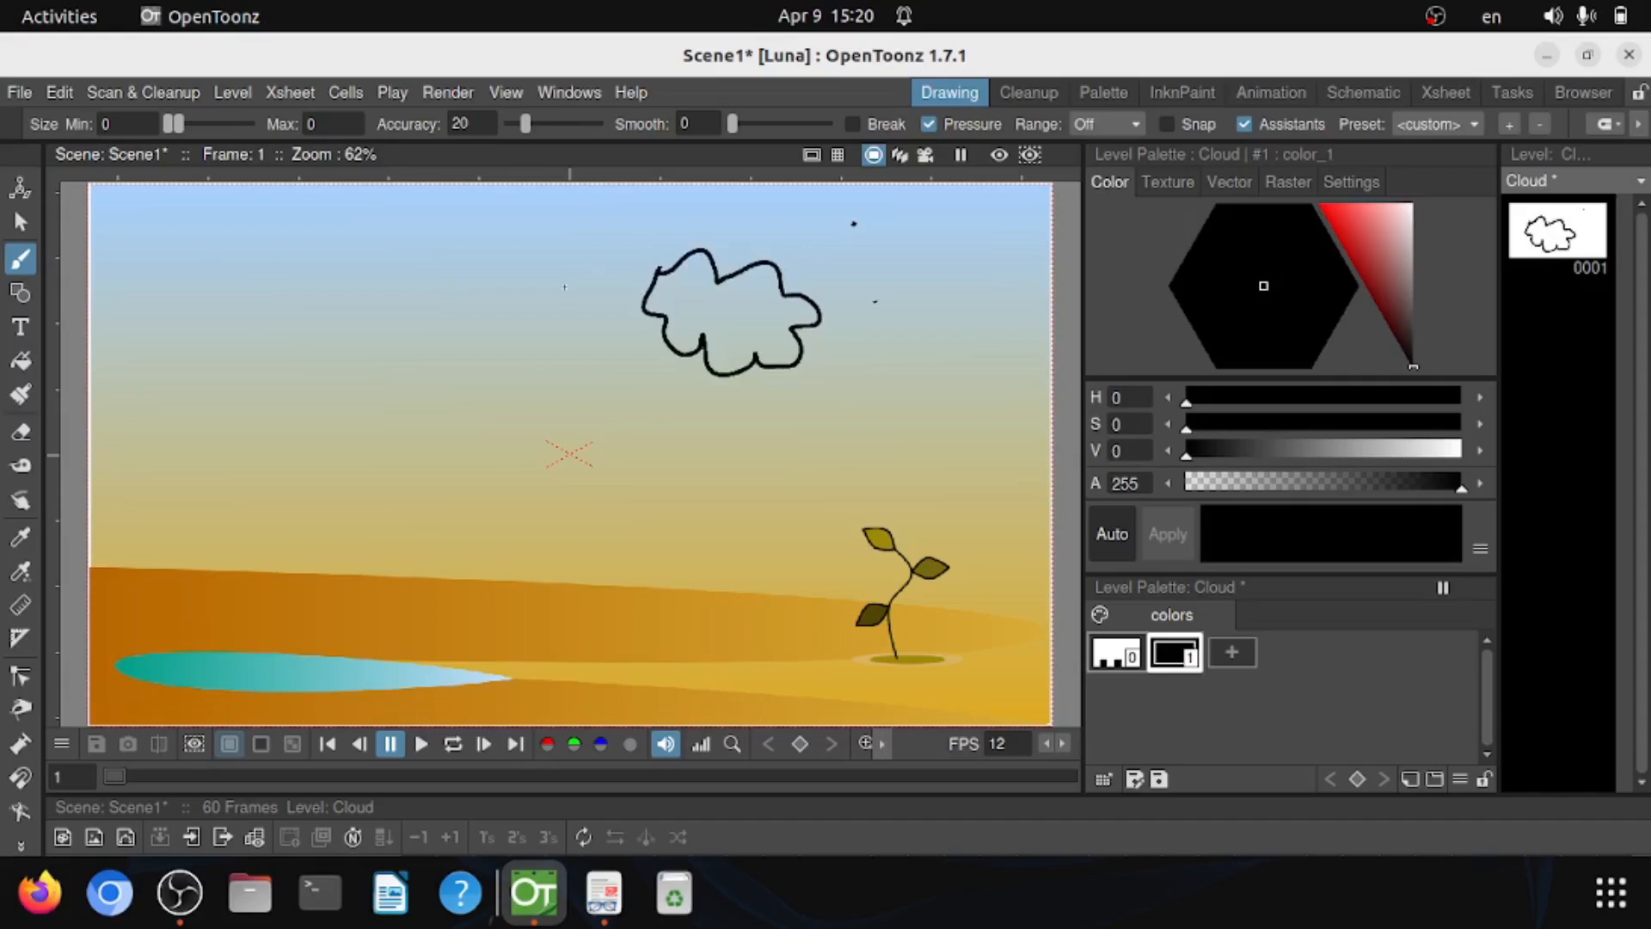
Step: Add a new palette style in pale greenish white, H 116, S 8, V 96, and fill the cloud outline with it
{"action": "left_click", "coordinate": [24, 359]}
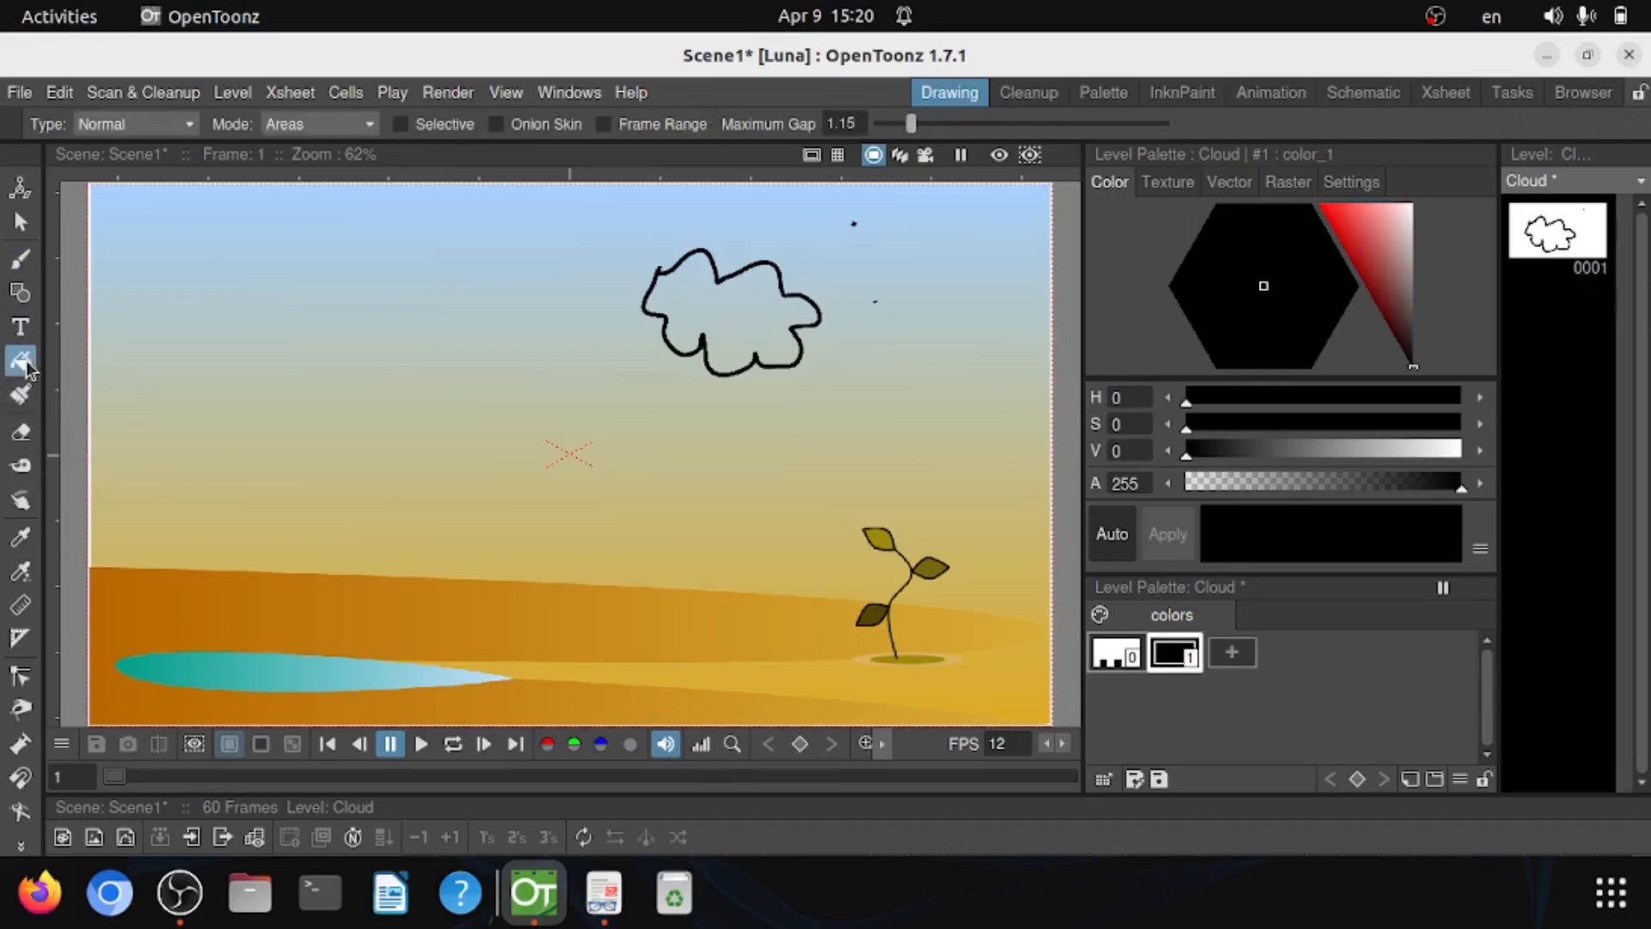
{"action": "left_click", "coordinate": [1226, 657]}
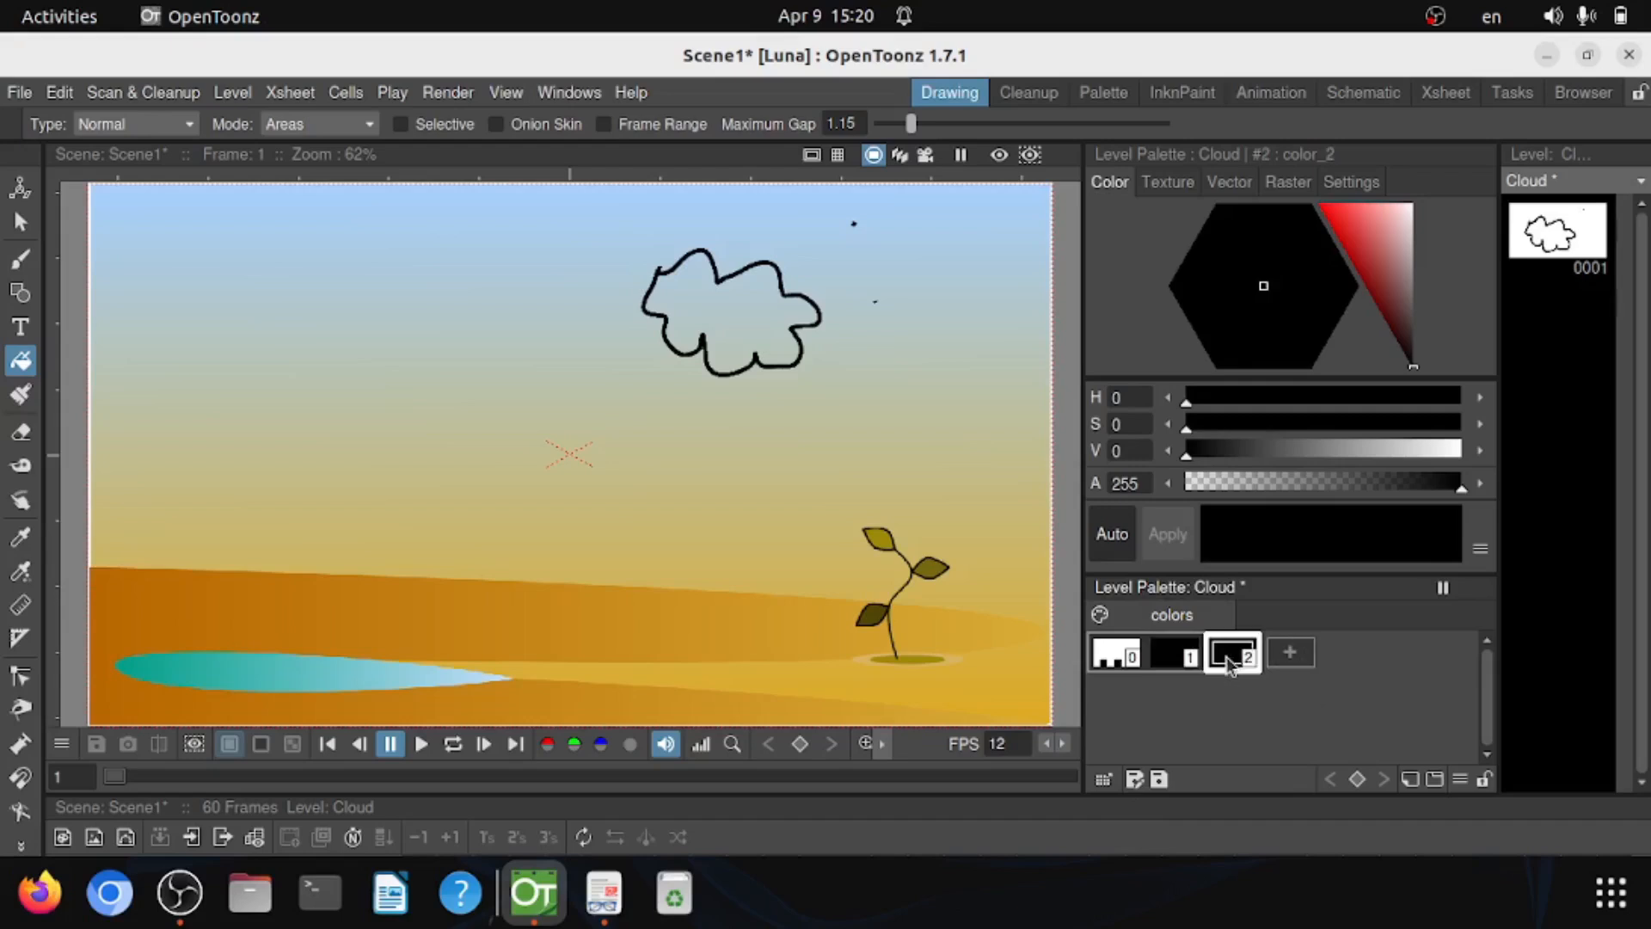
{"action": "left_click", "coordinate": [1395, 225]}
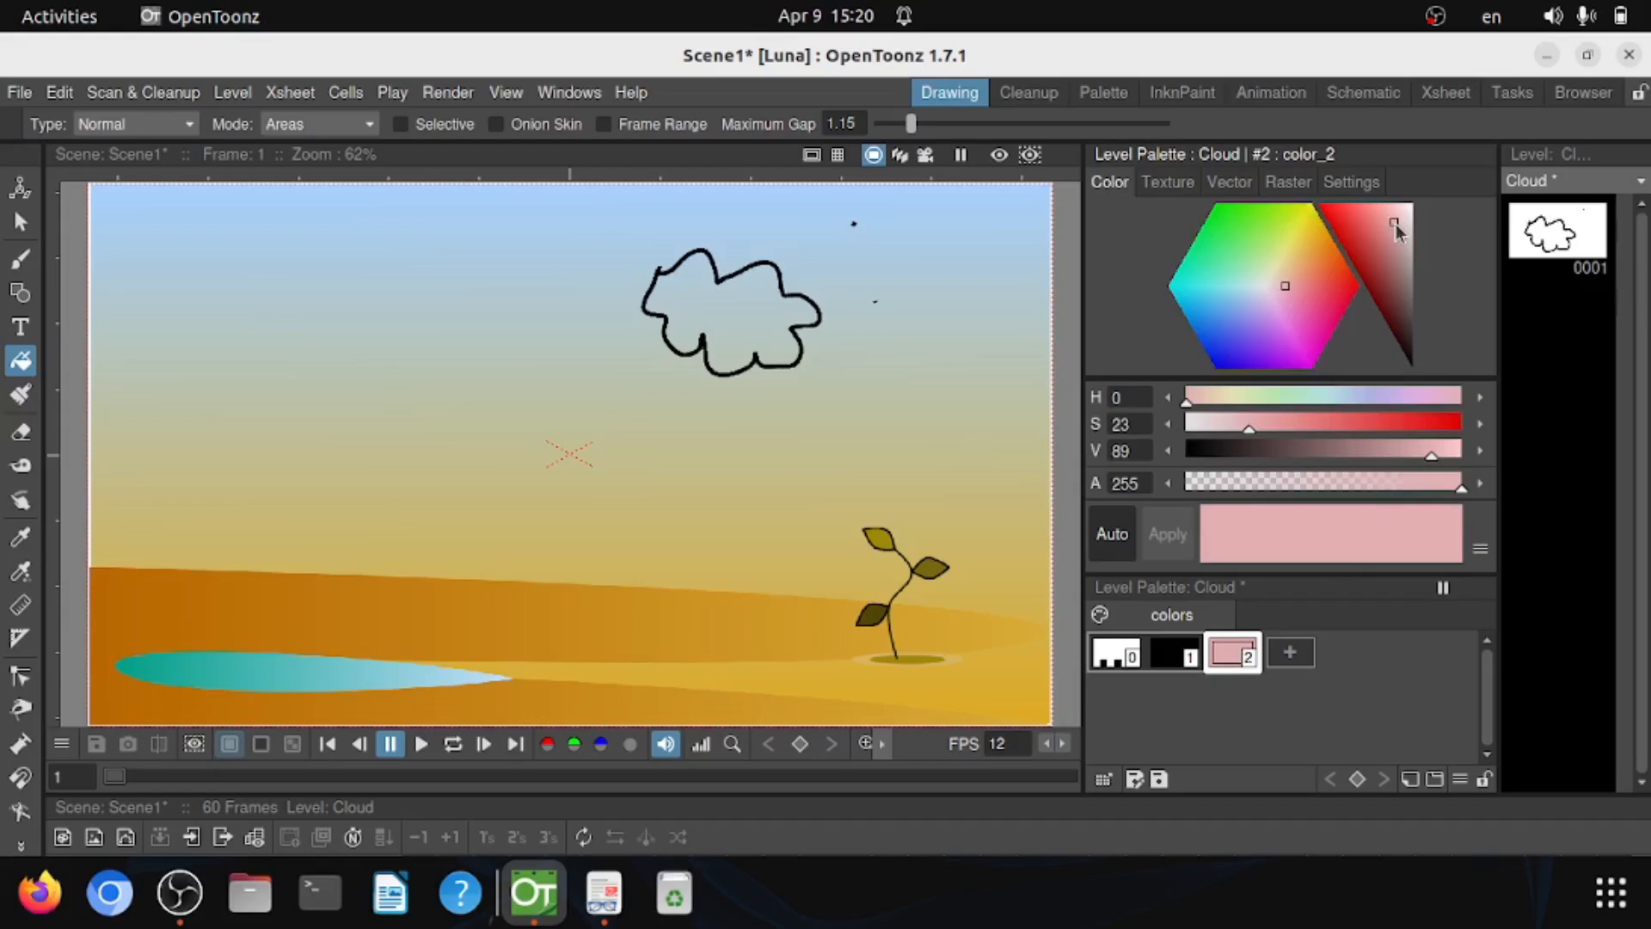
{"action": "left_click_drag", "start_coordinate": [1282, 285], "coordinate": [1263, 284]}
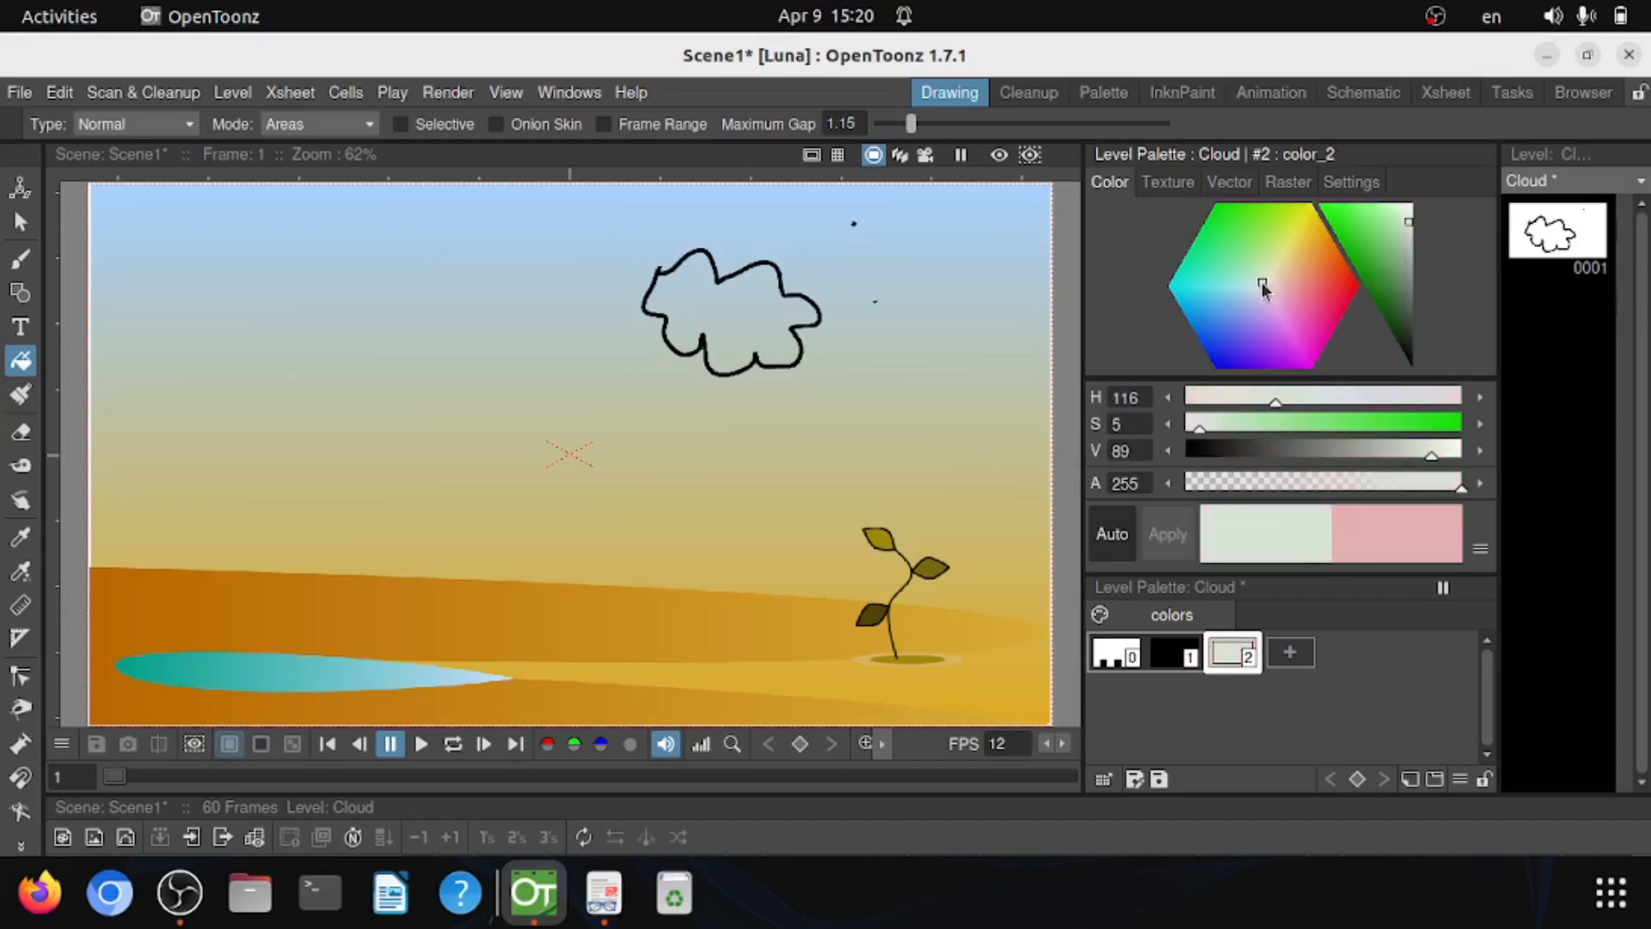
{"action": "left_click_drag", "start_coordinate": [1407, 220], "coordinate": [1405, 209]}
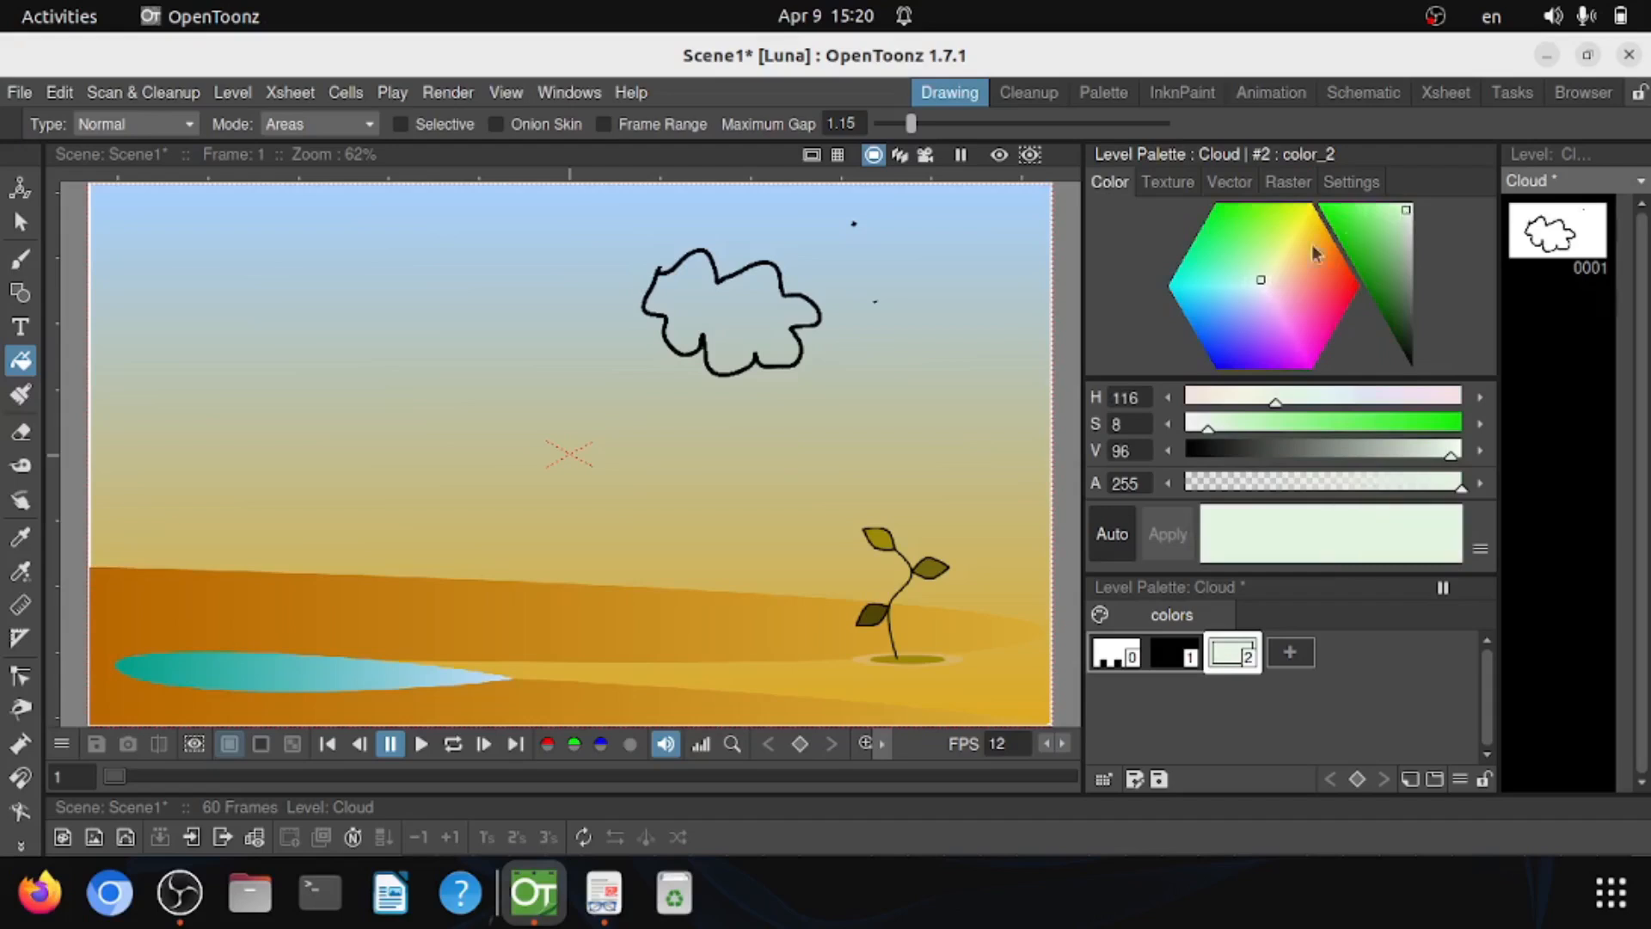
{"action": "left_click", "coordinate": [748, 297]}
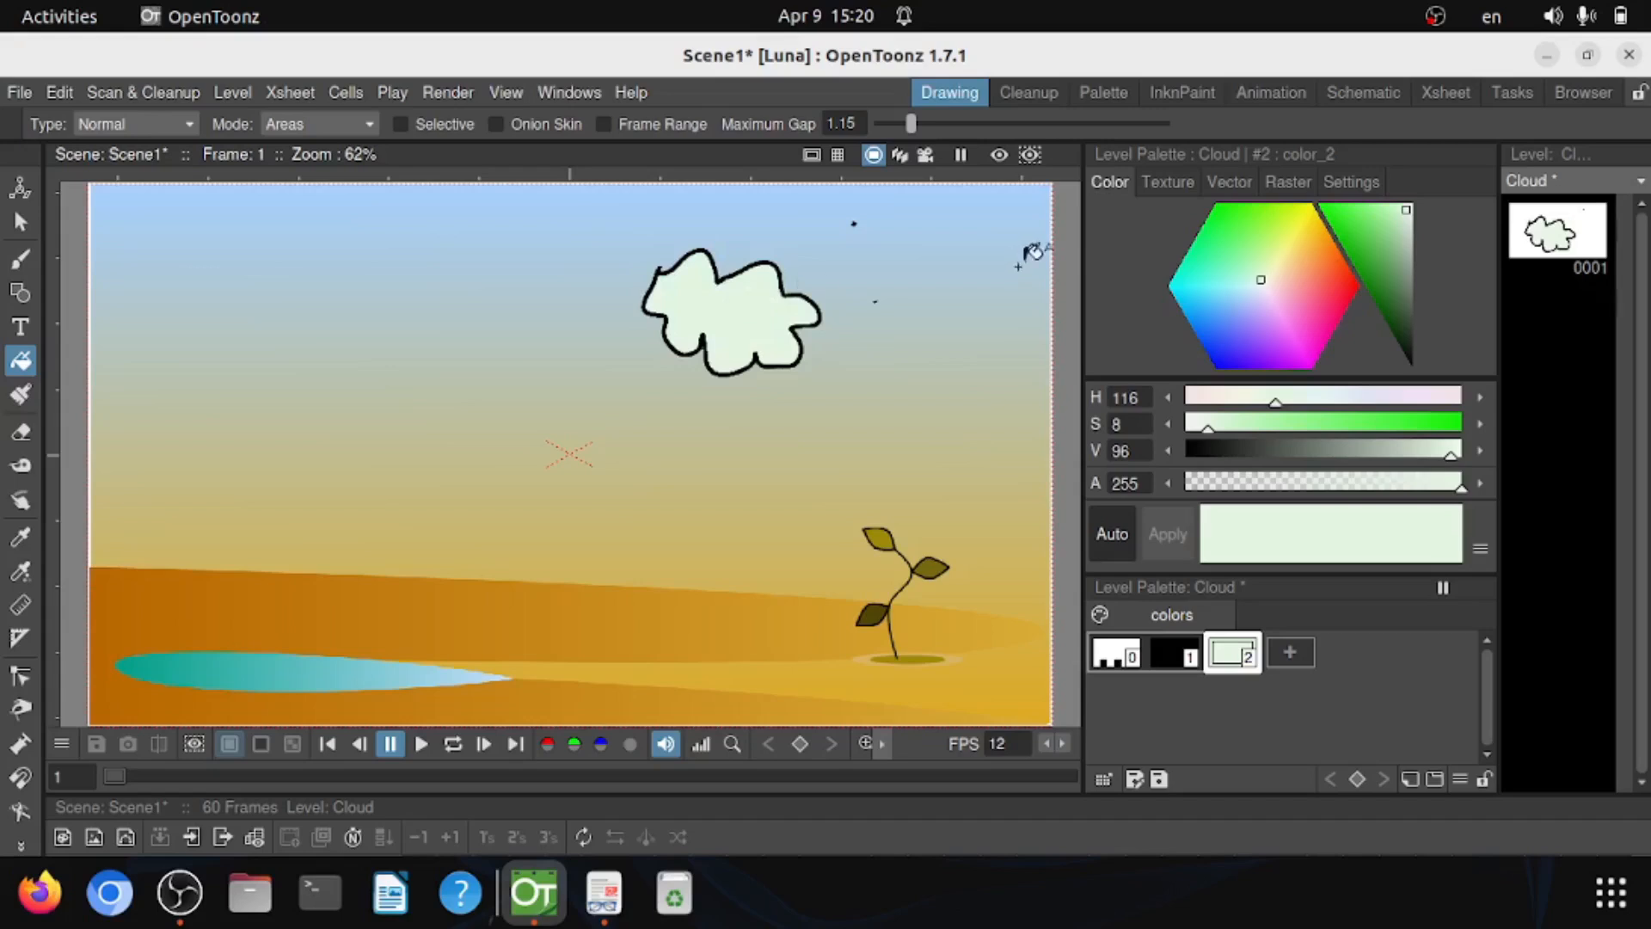
Step: Return to the Animation room and repeat the Cloud cell in Col2 through frame 60
{"action": "left_click", "coordinate": [1263, 93]}
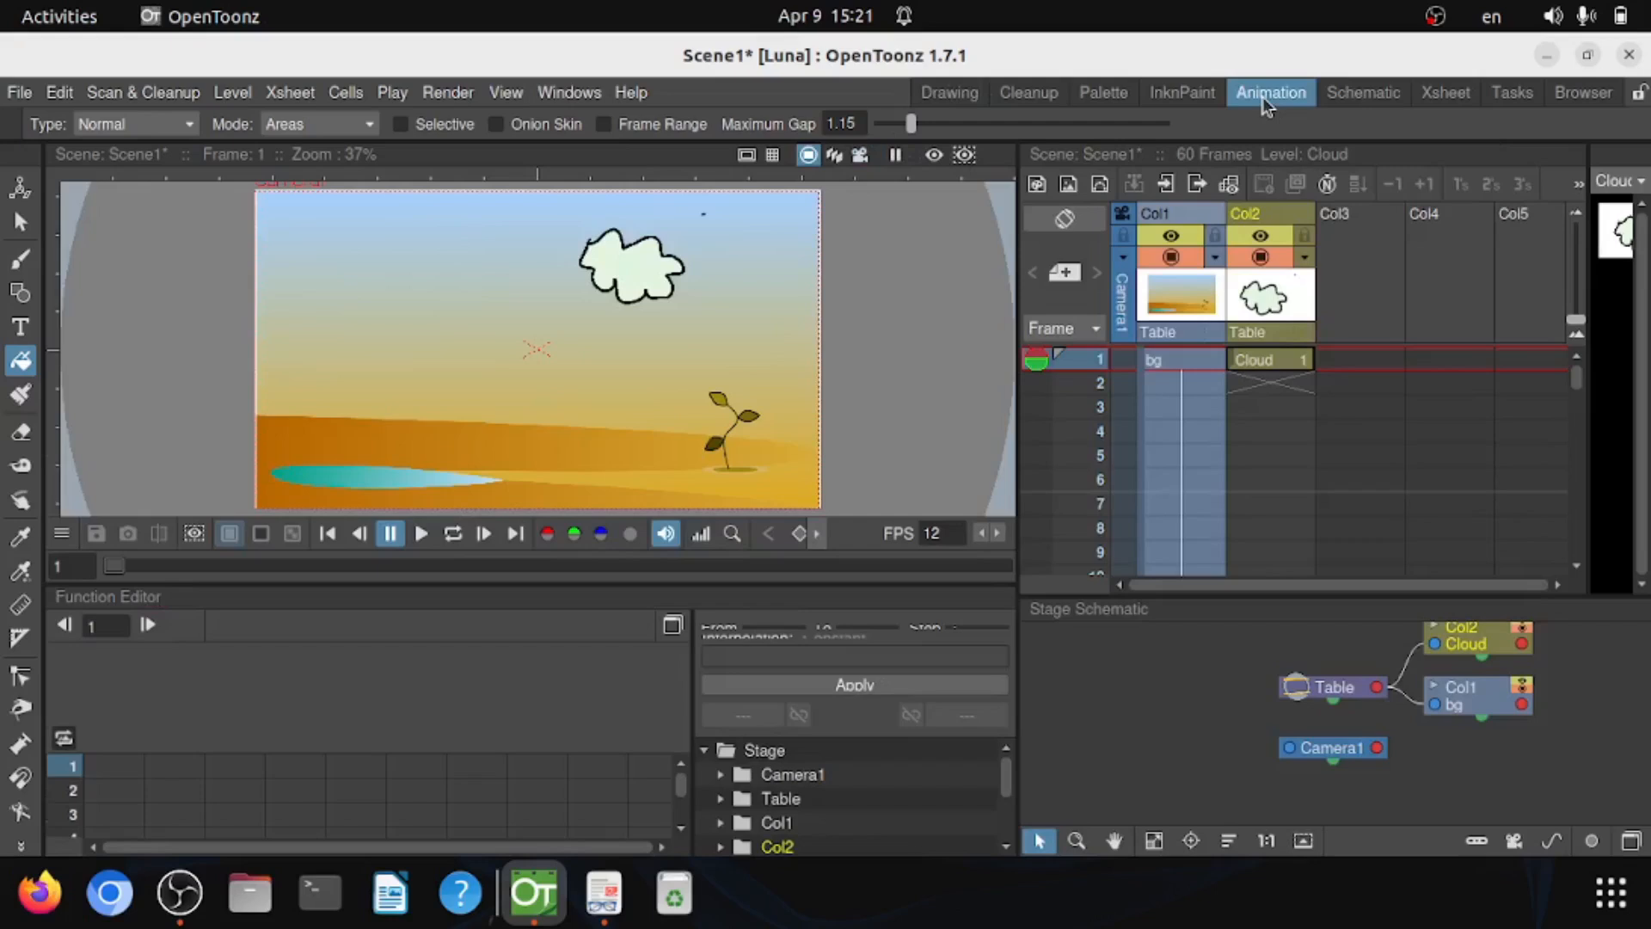
{"action": "left_click", "coordinate": [26, 226]}
{"action": "left_click", "coordinate": [1264, 361]}
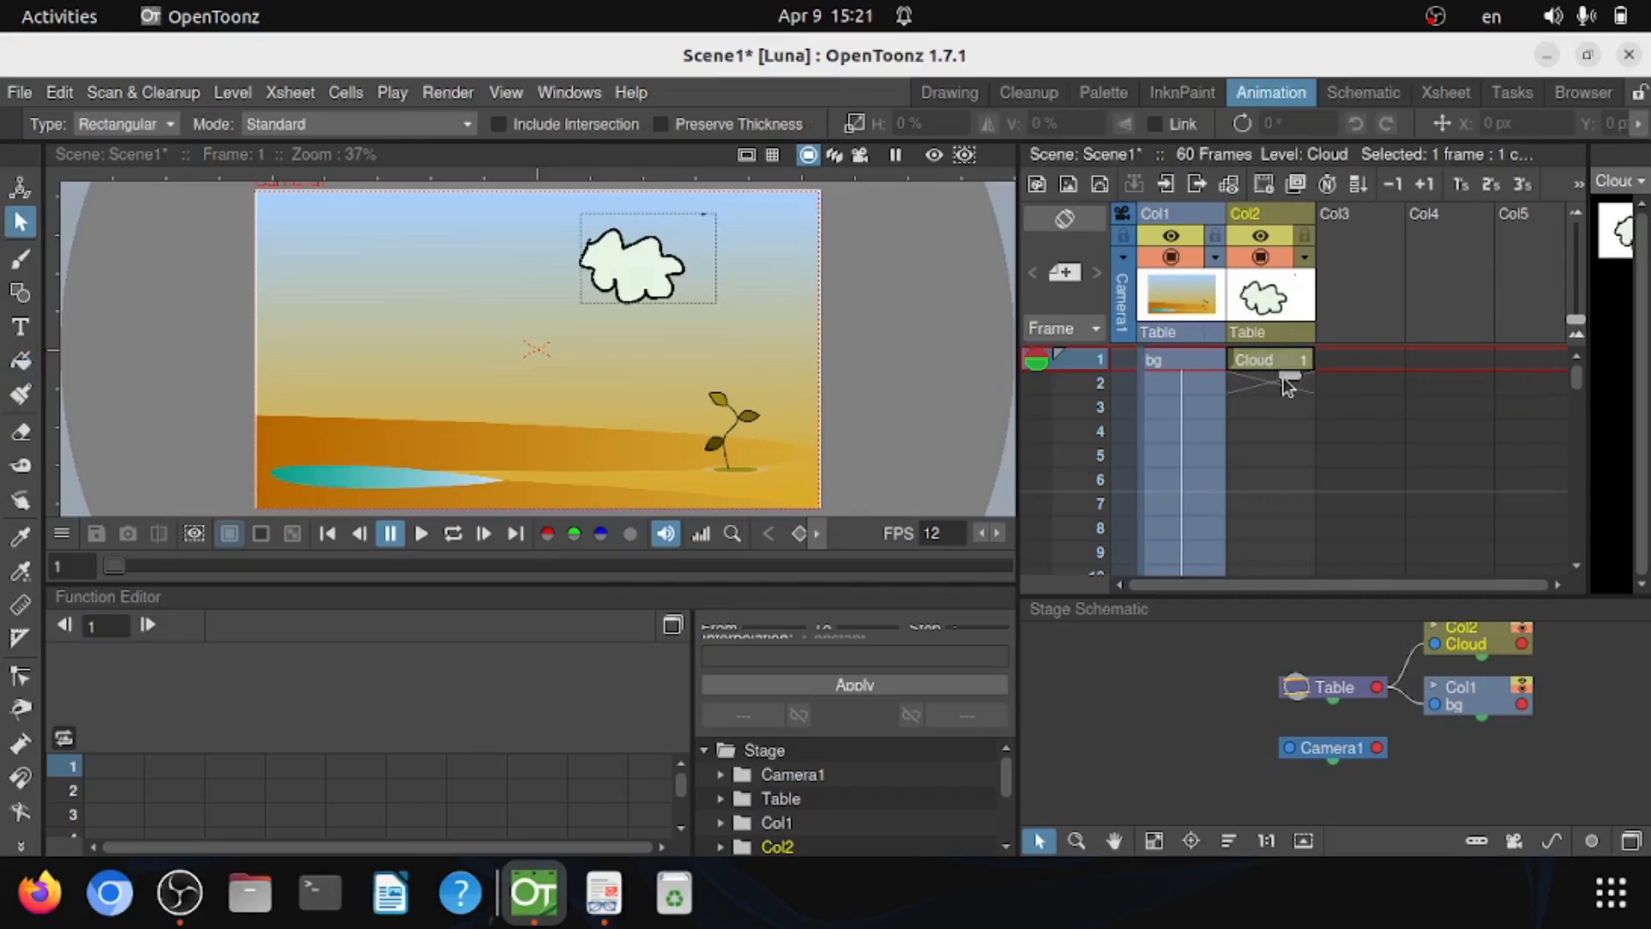
{"action": "mouse_move", "coordinate": [1290, 375]}
{"action": "left_mouse_down"}
{"action": "mouse_move", "coordinate": [1268, 626]}
{"action": "mouse_move", "coordinate": [1271, 591]}
{"action": "mouse_move", "coordinate": [1252, 596]}
{"action": "mouse_move", "coordinate": [1266, 473]}
{"action": "mouse_move", "coordinate": [1266, 494]}
{"action": "left_mouse_up"}
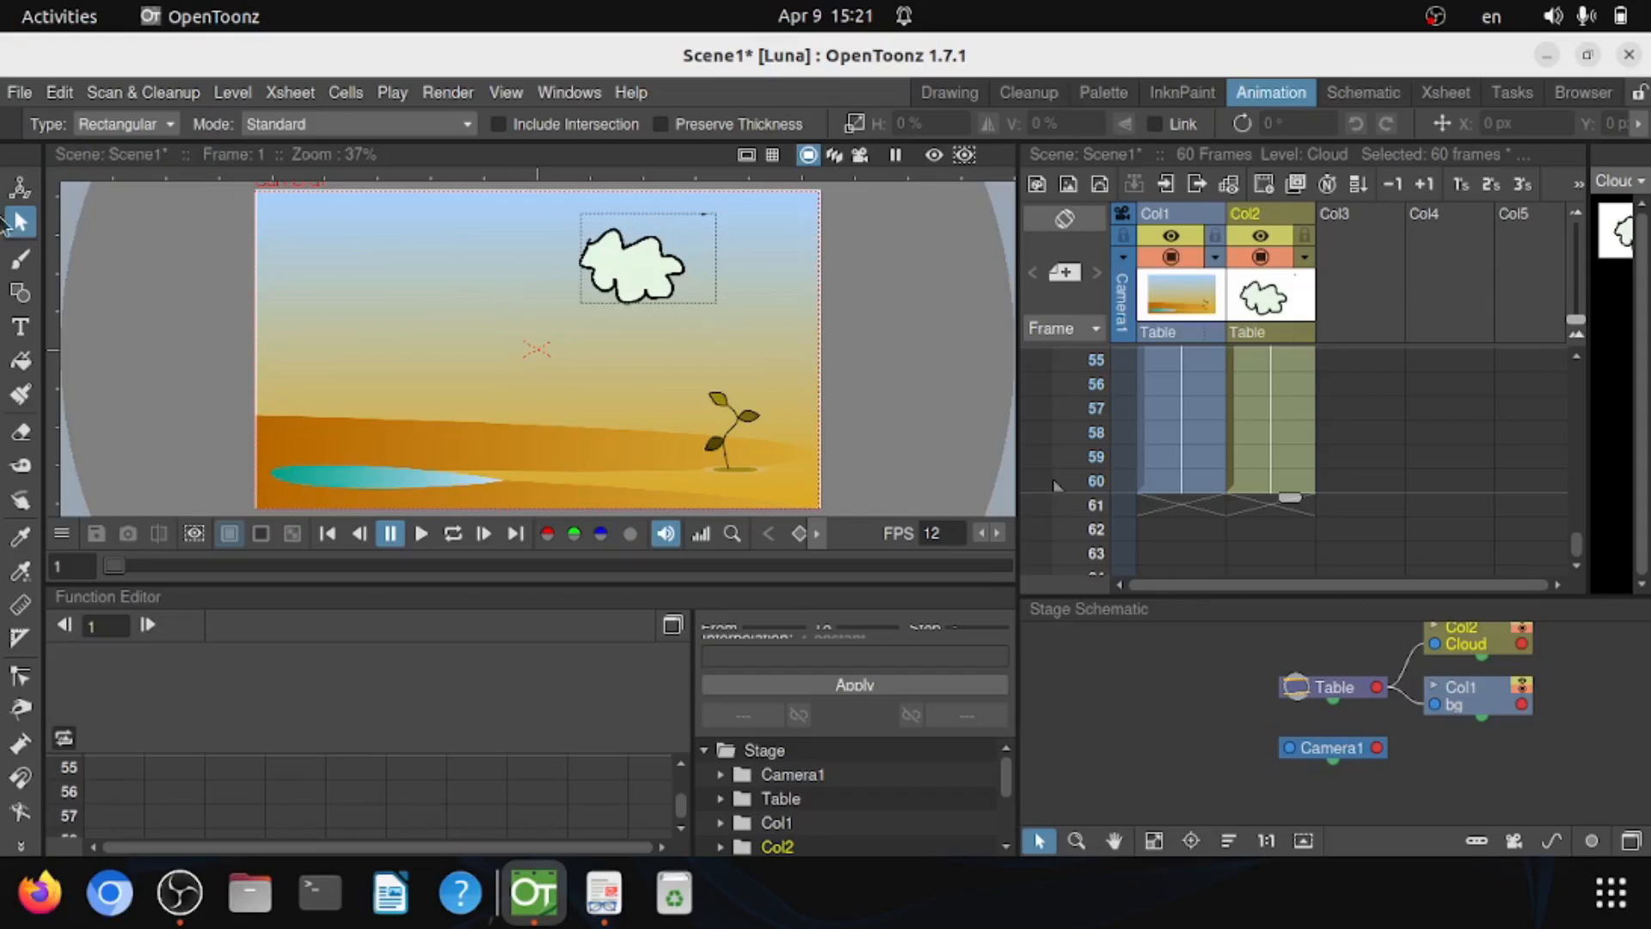
{"action": "scroll", "coordinate": [1234, 446], "scroll_direction": "up", "scroll_amount": 10}
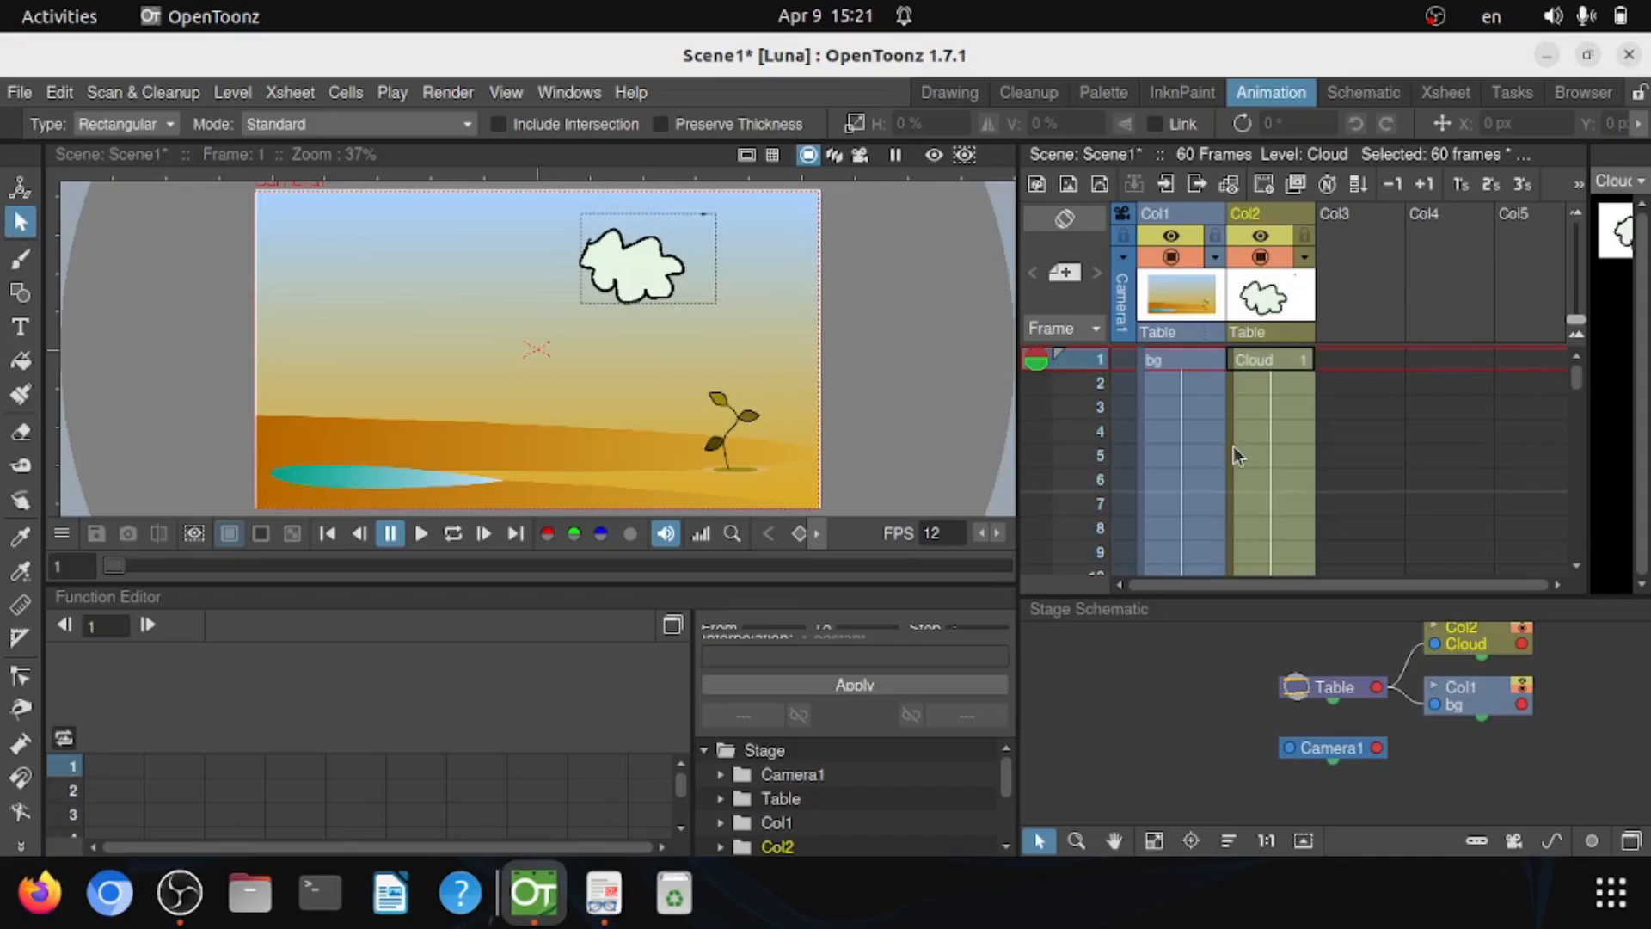
Step: Using the Animate tool in Position mode, move the cloud at frame 1 onto the background's right edge, X about 457 px, Y about 55 px
{"action": "left_click", "coordinate": [1290, 358]}
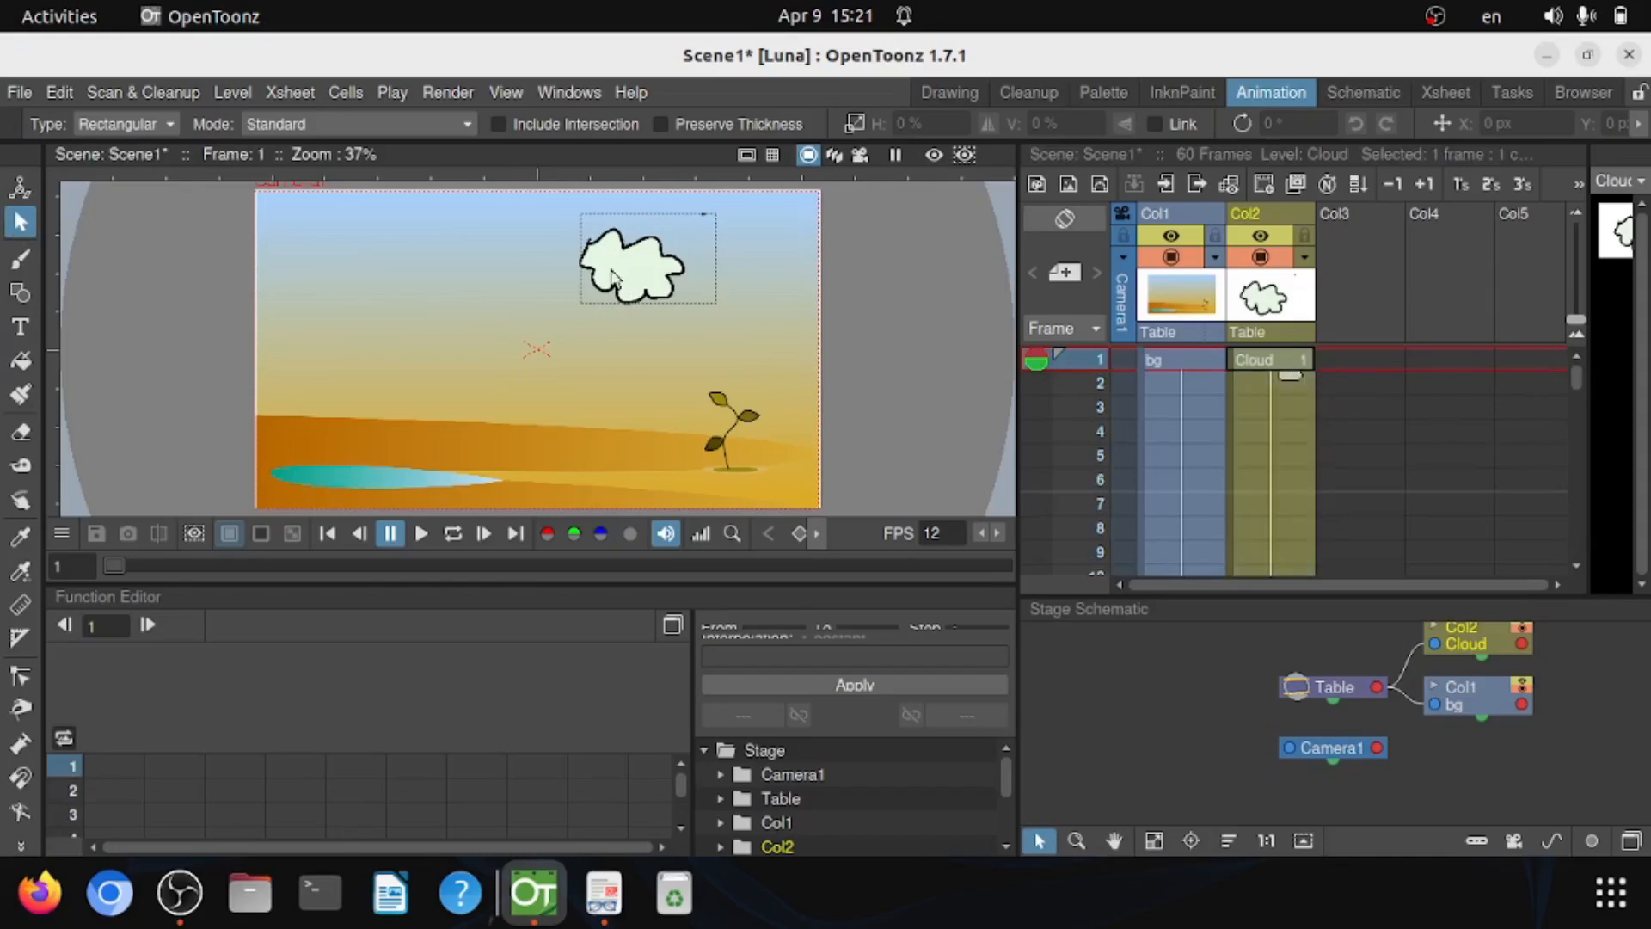
{"action": "left_click", "coordinate": [18, 191]}
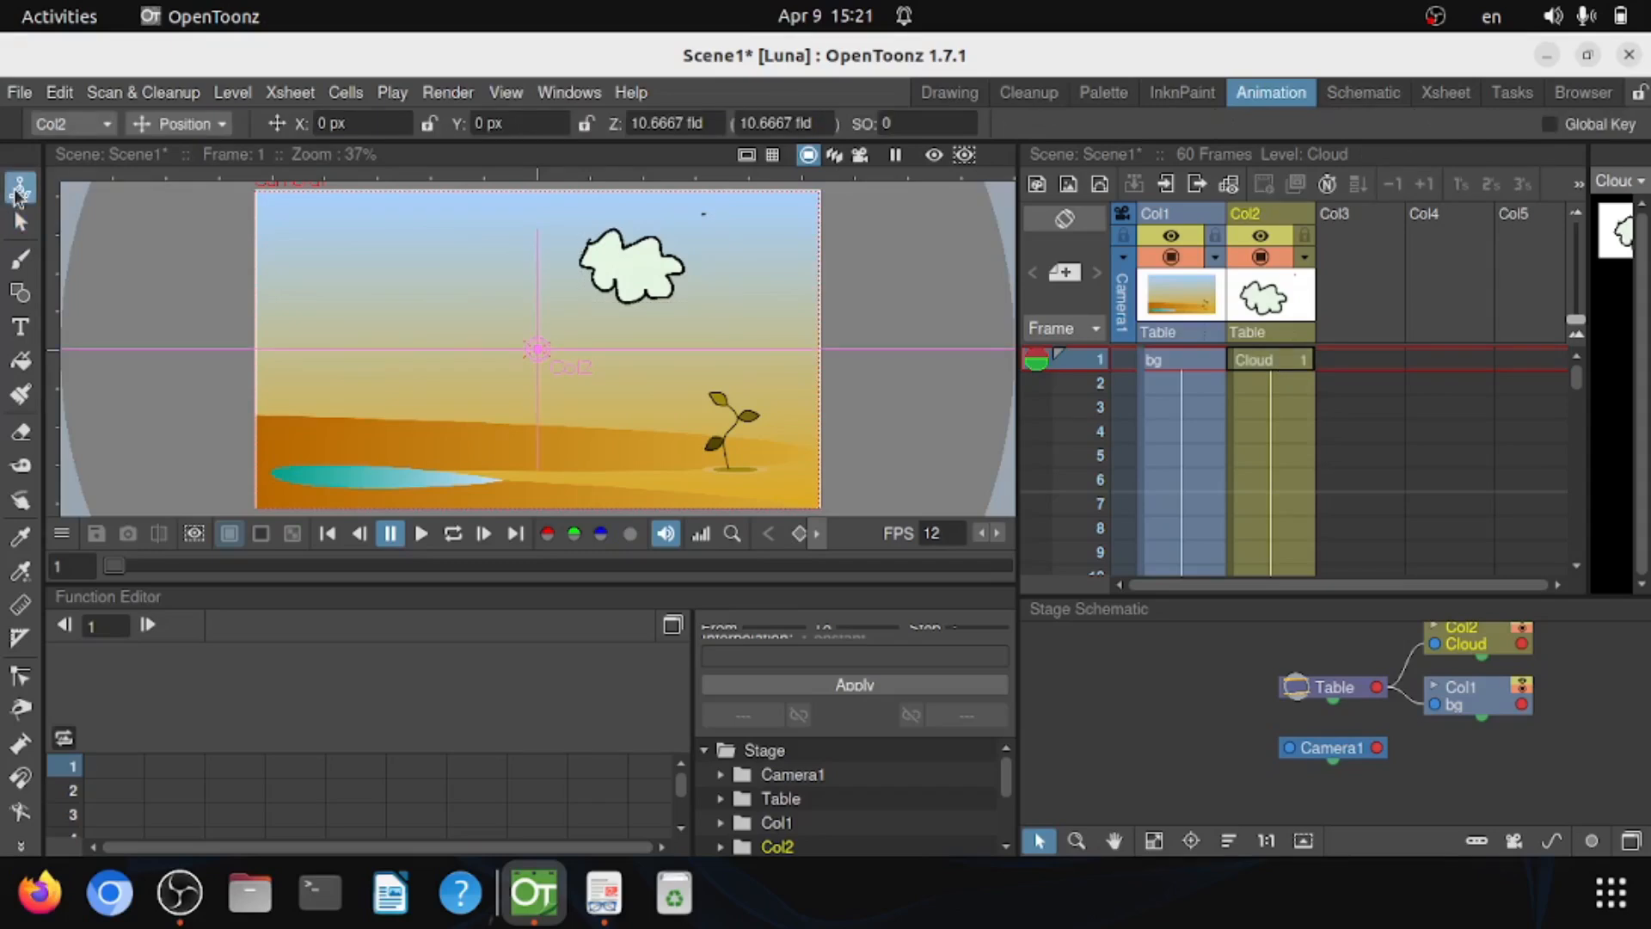
{"action": "left_click", "coordinate": [187, 126]}
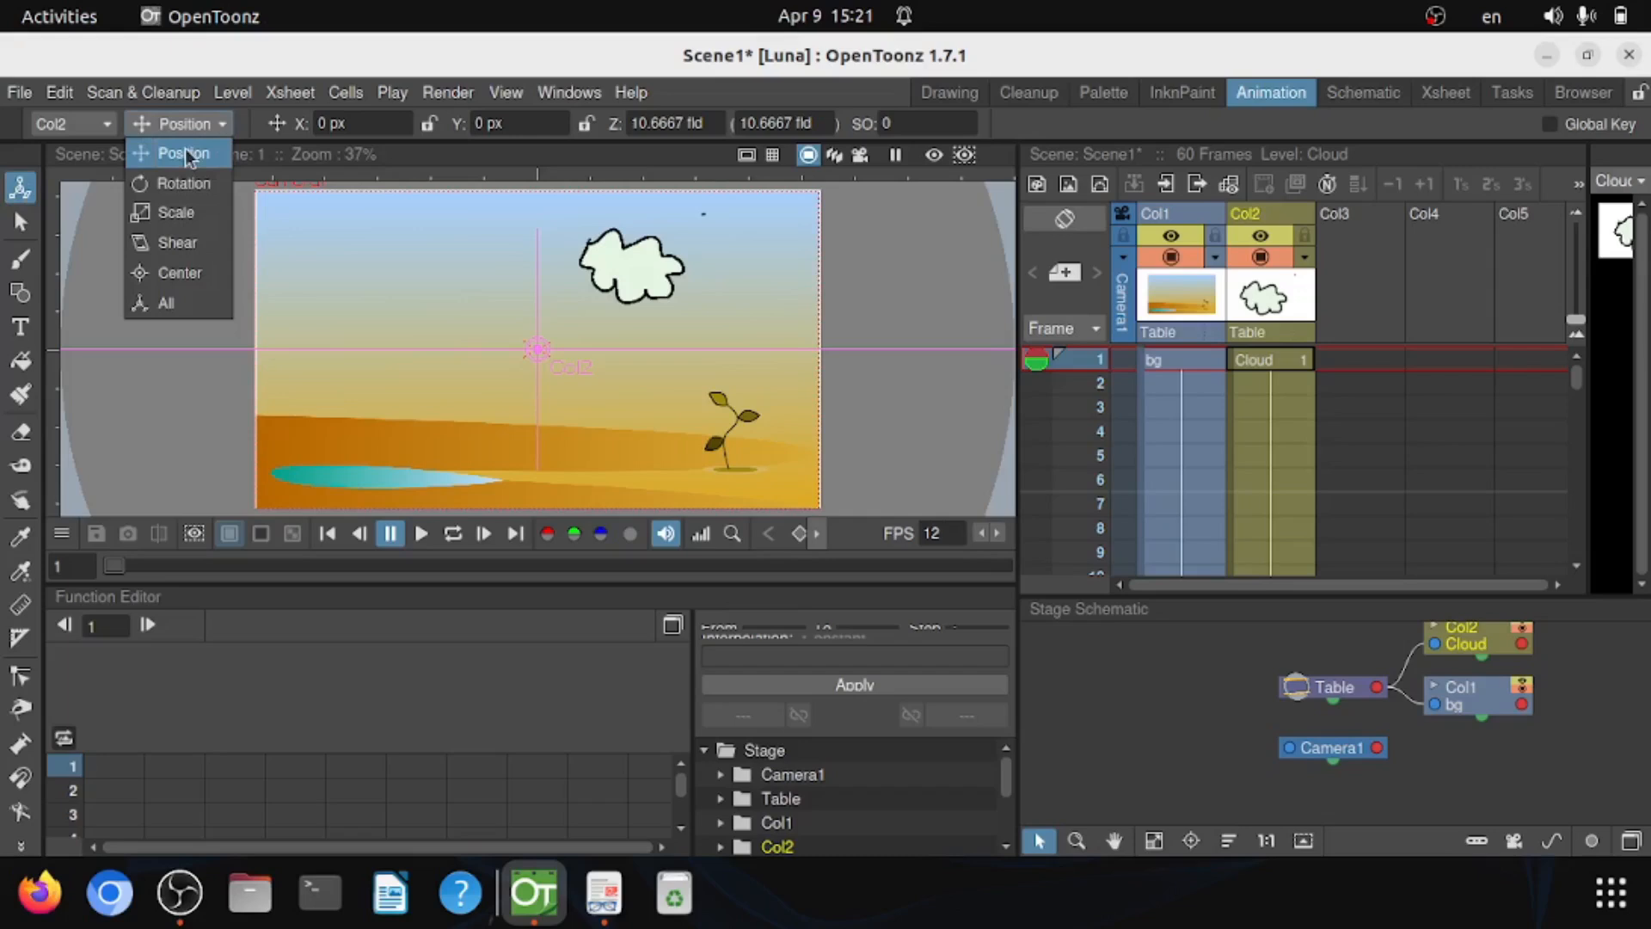
{"action": "left_click", "coordinate": [186, 155]}
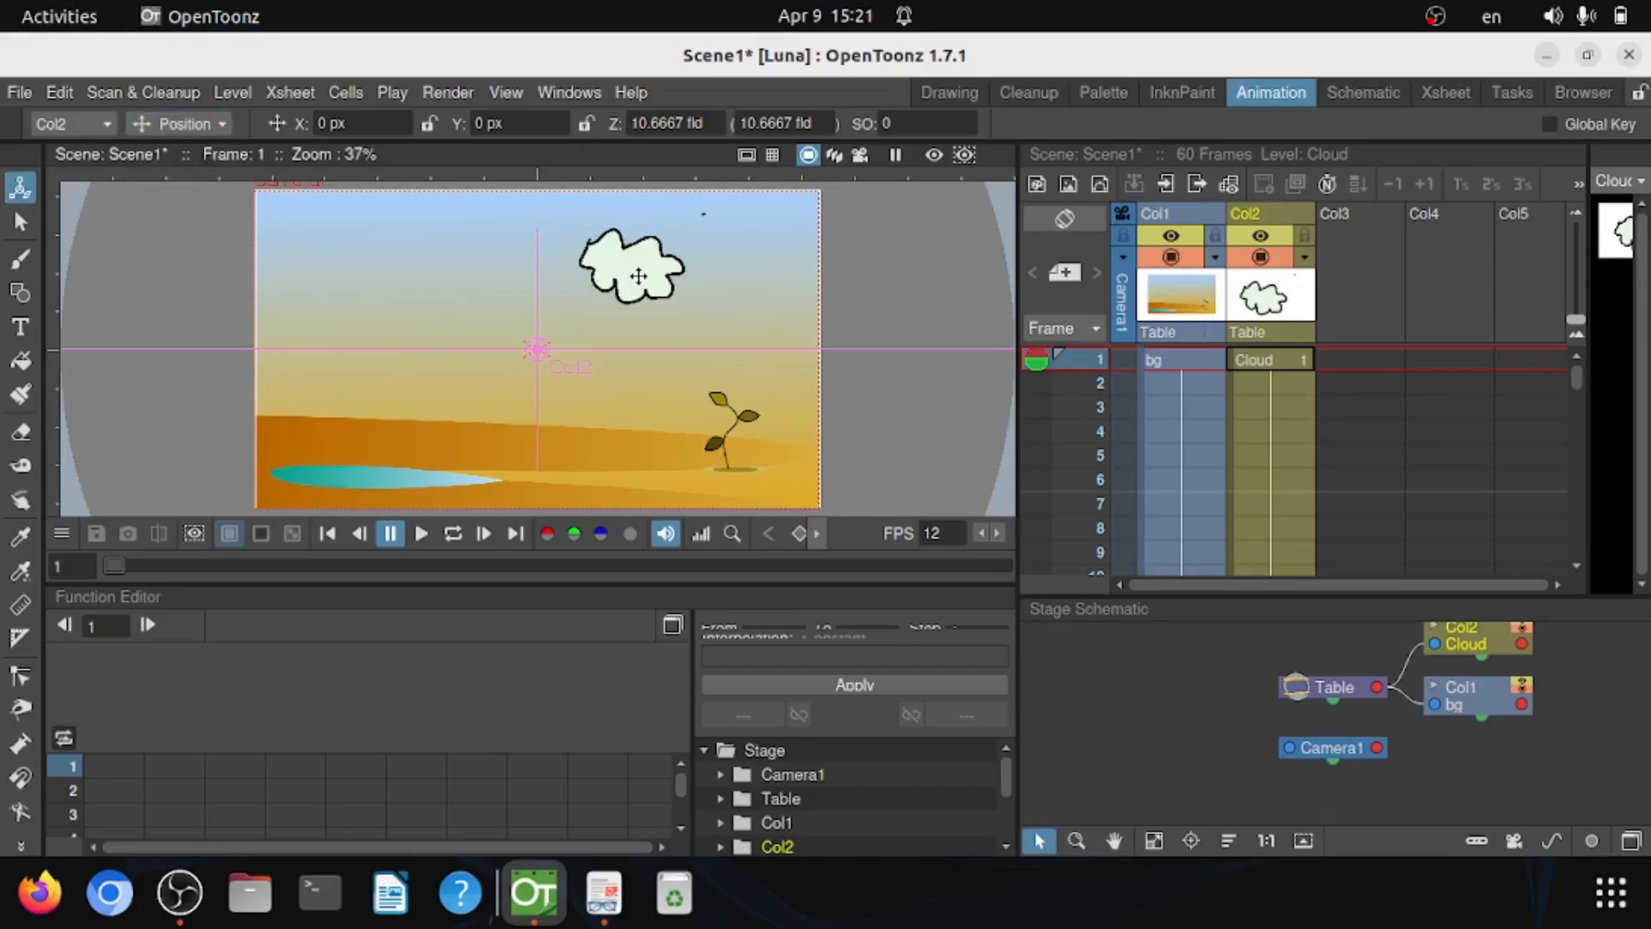
{"action": "left_click", "coordinate": [1269, 359]}
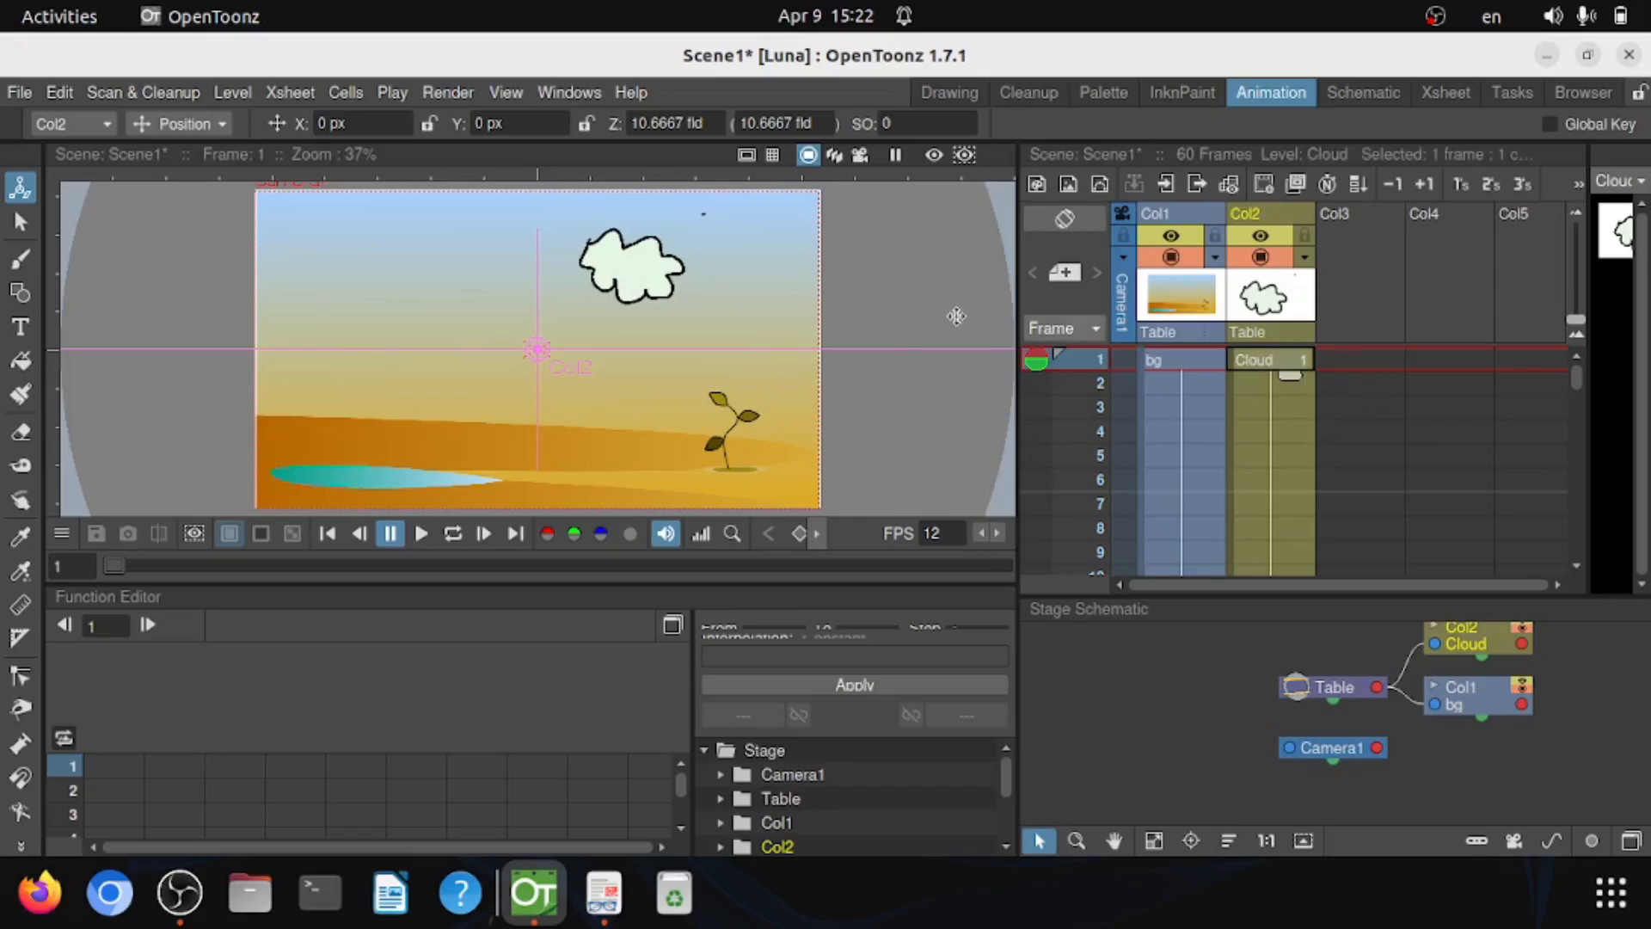
{"action": "left_click_drag", "start_coordinate": [628, 265], "coordinate": [829, 241]}
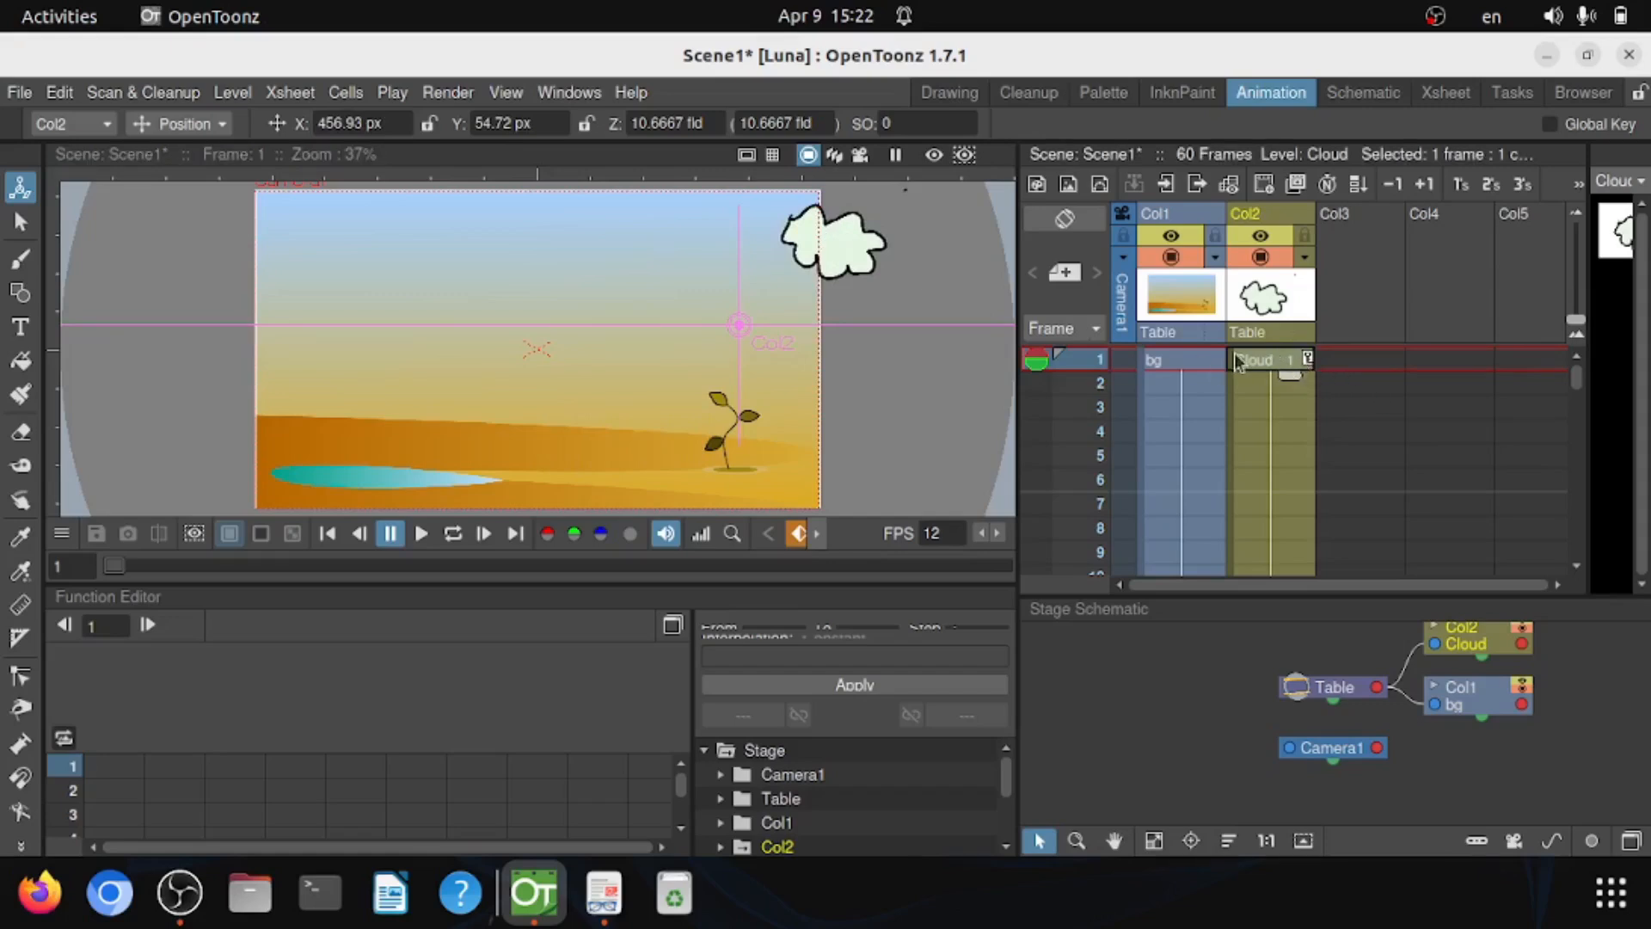
Step: Move the cloud at frame 60 onto the background's left edge, X about -859 px, Y about 85 px, and play the animation from frame 1
{"action": "scroll", "coordinate": [1268, 372], "scroll_direction": "down", "scroll_amount": 15}
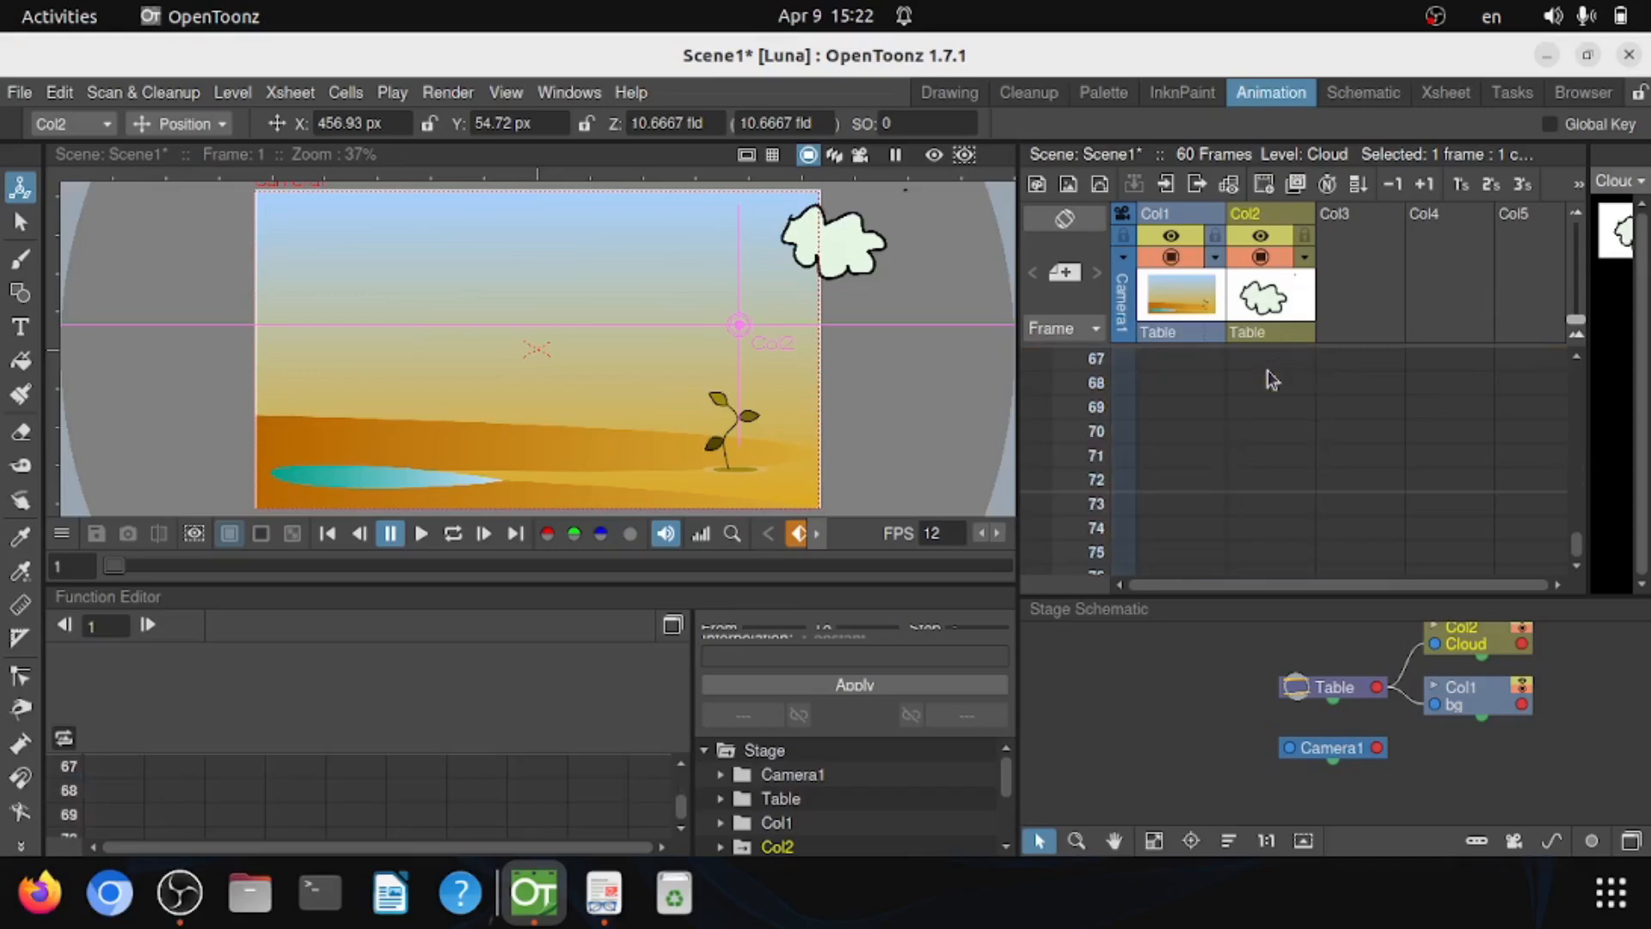
{"action": "scroll", "coordinate": [1268, 370], "scroll_direction": "up", "scroll_amount": 2}
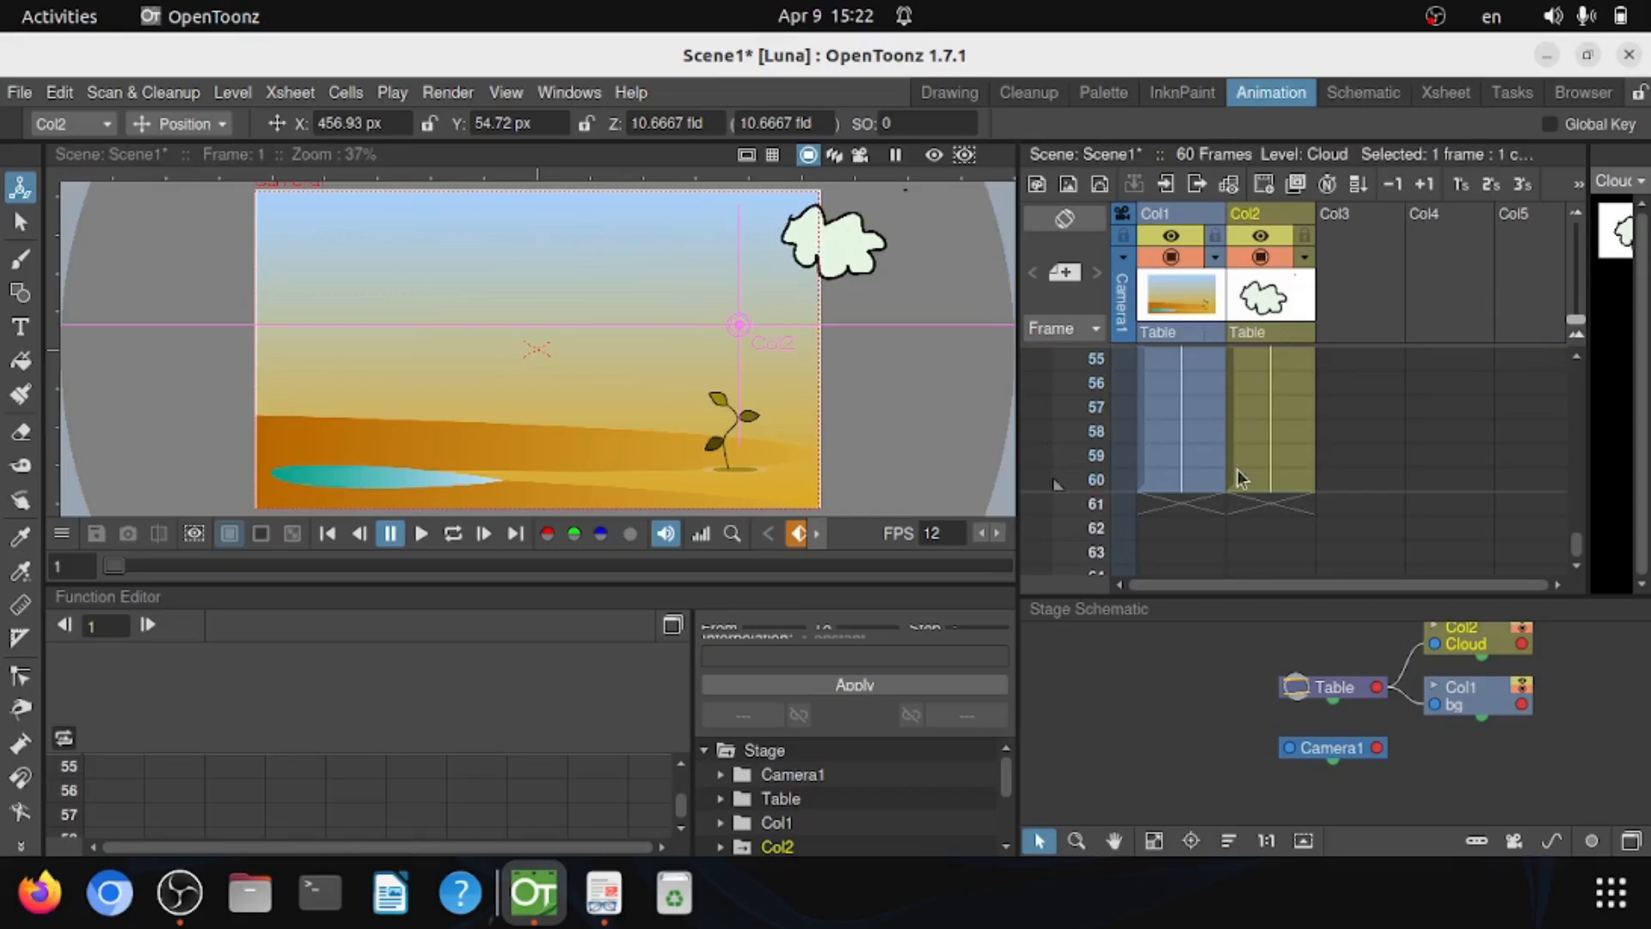
{"action": "left_click", "coordinate": [1262, 489]}
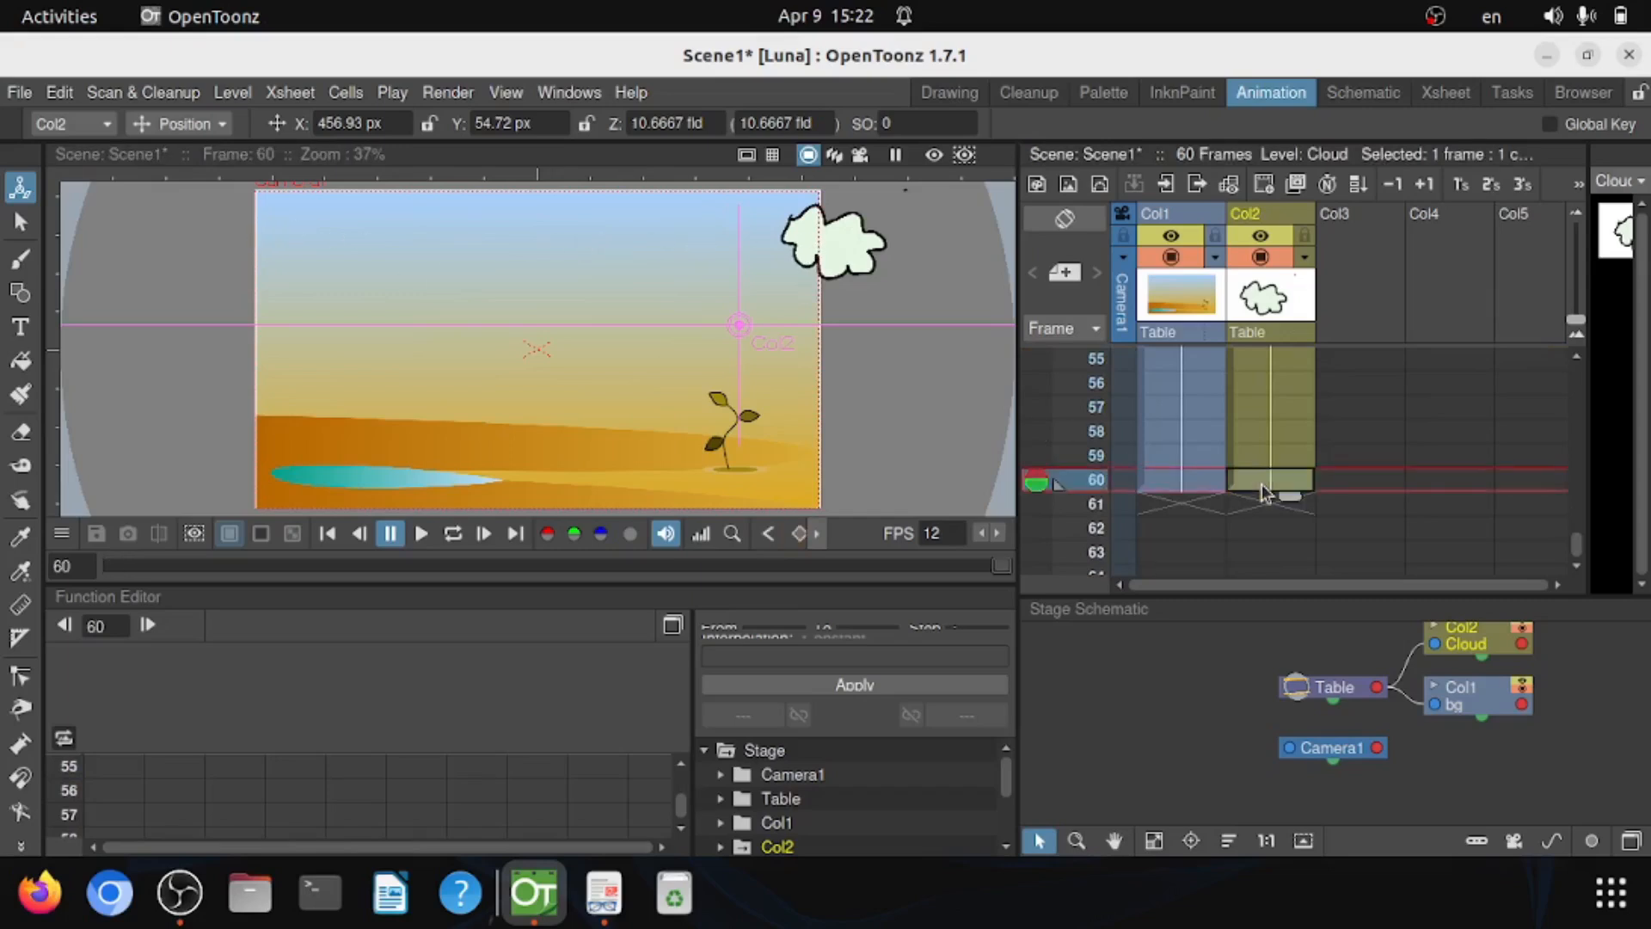
{"action": "left_click_drag", "start_coordinate": [821, 247], "coordinate": [239, 233]}
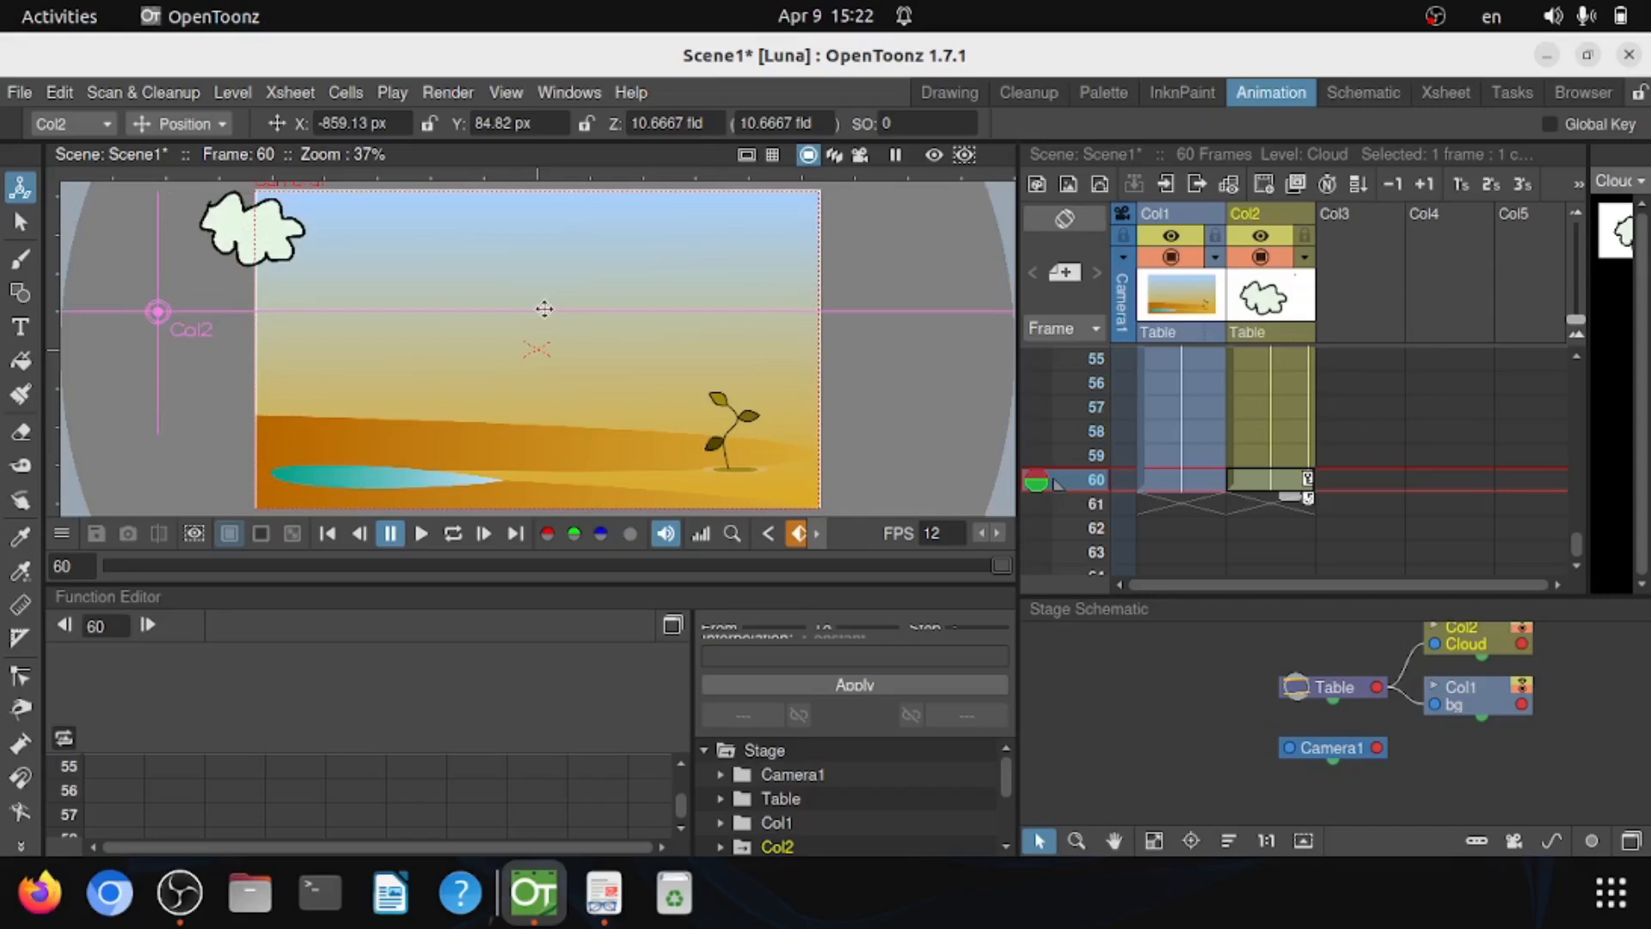
{"action": "left_click", "coordinate": [327, 534]}
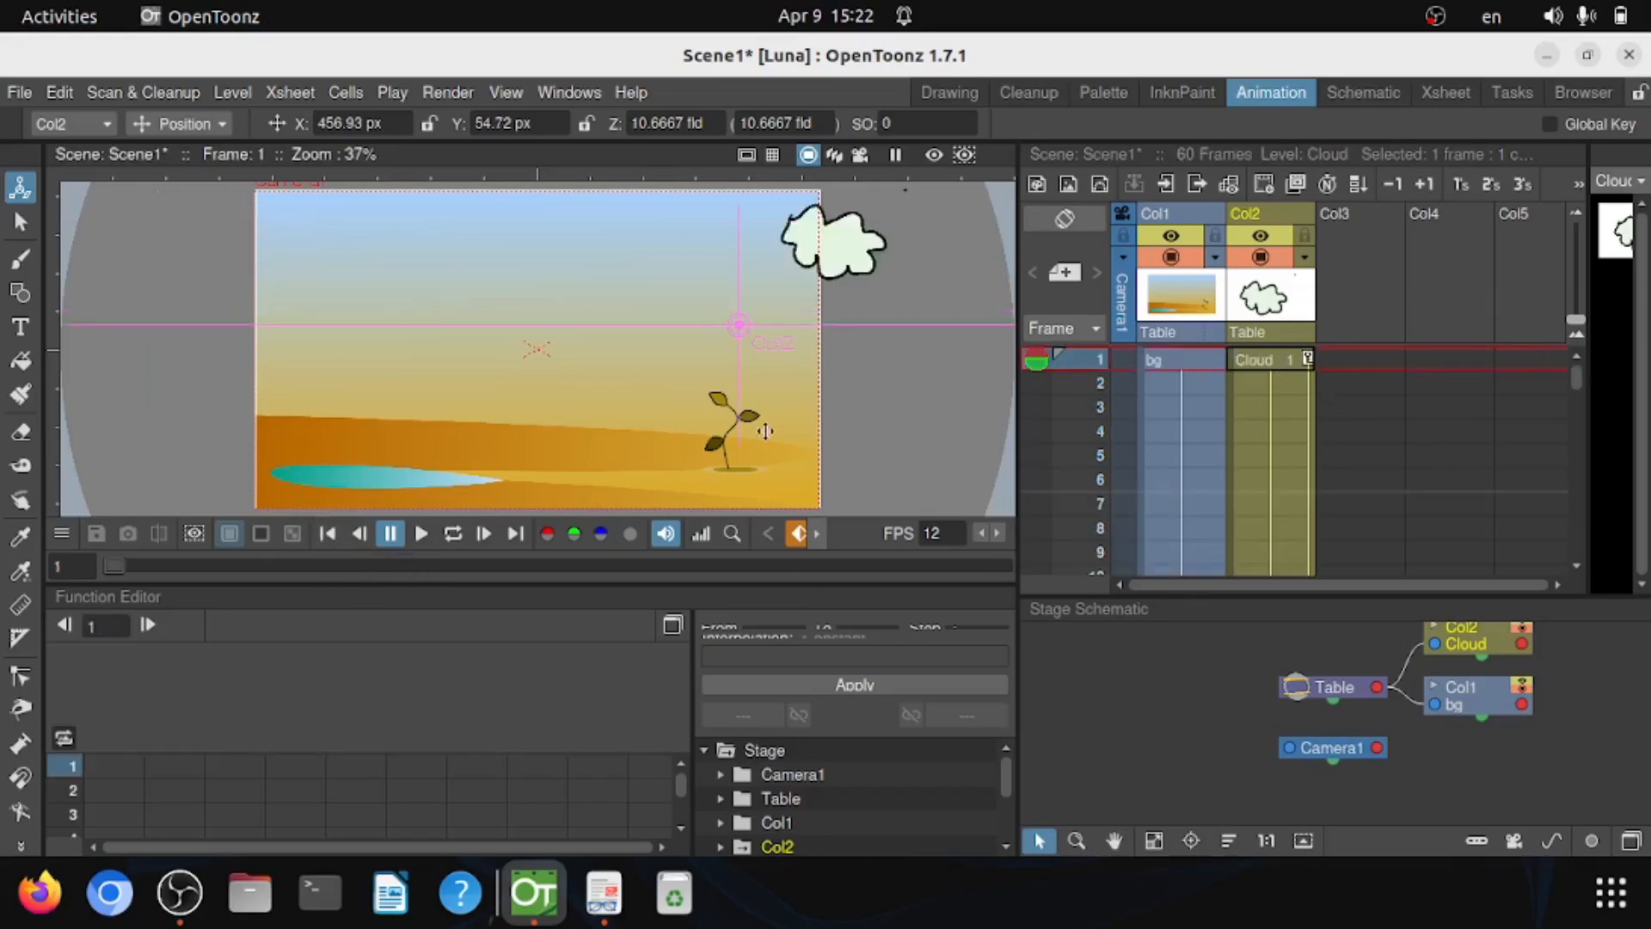
{"action": "left_click", "coordinate": [423, 535]}
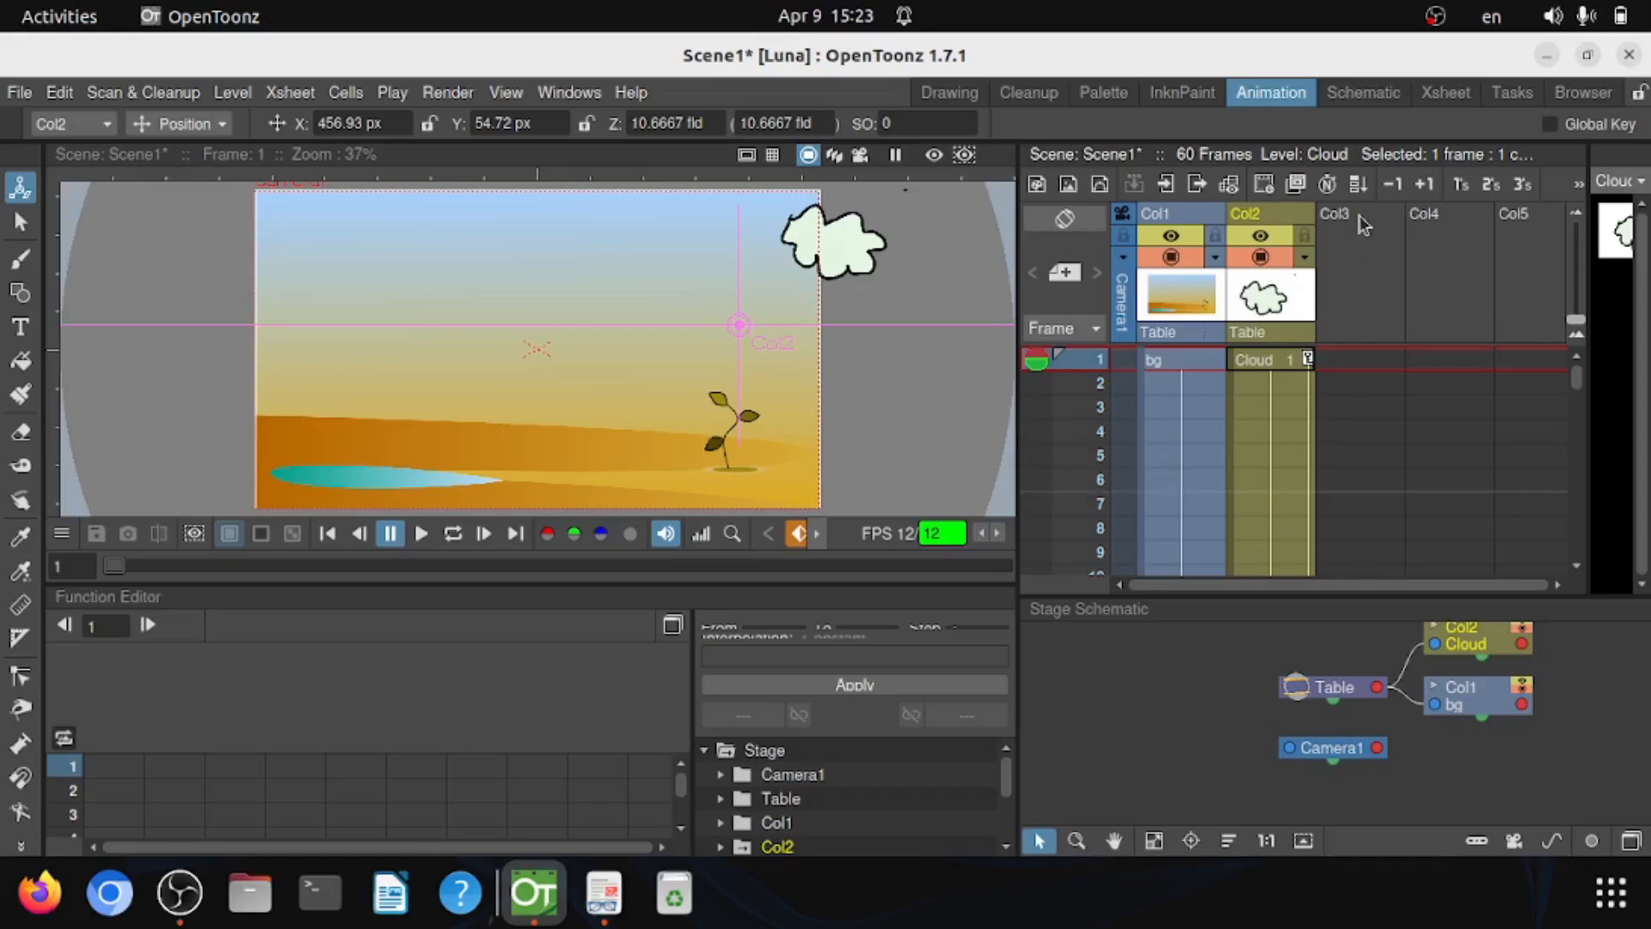
Step: Load bg_music_1.mp3 from Documents/Animation/Scene_1 into frame 1 of Col3, keeping its original location, and return to the Animation room
{"action": "left_click", "coordinate": [1365, 360]}
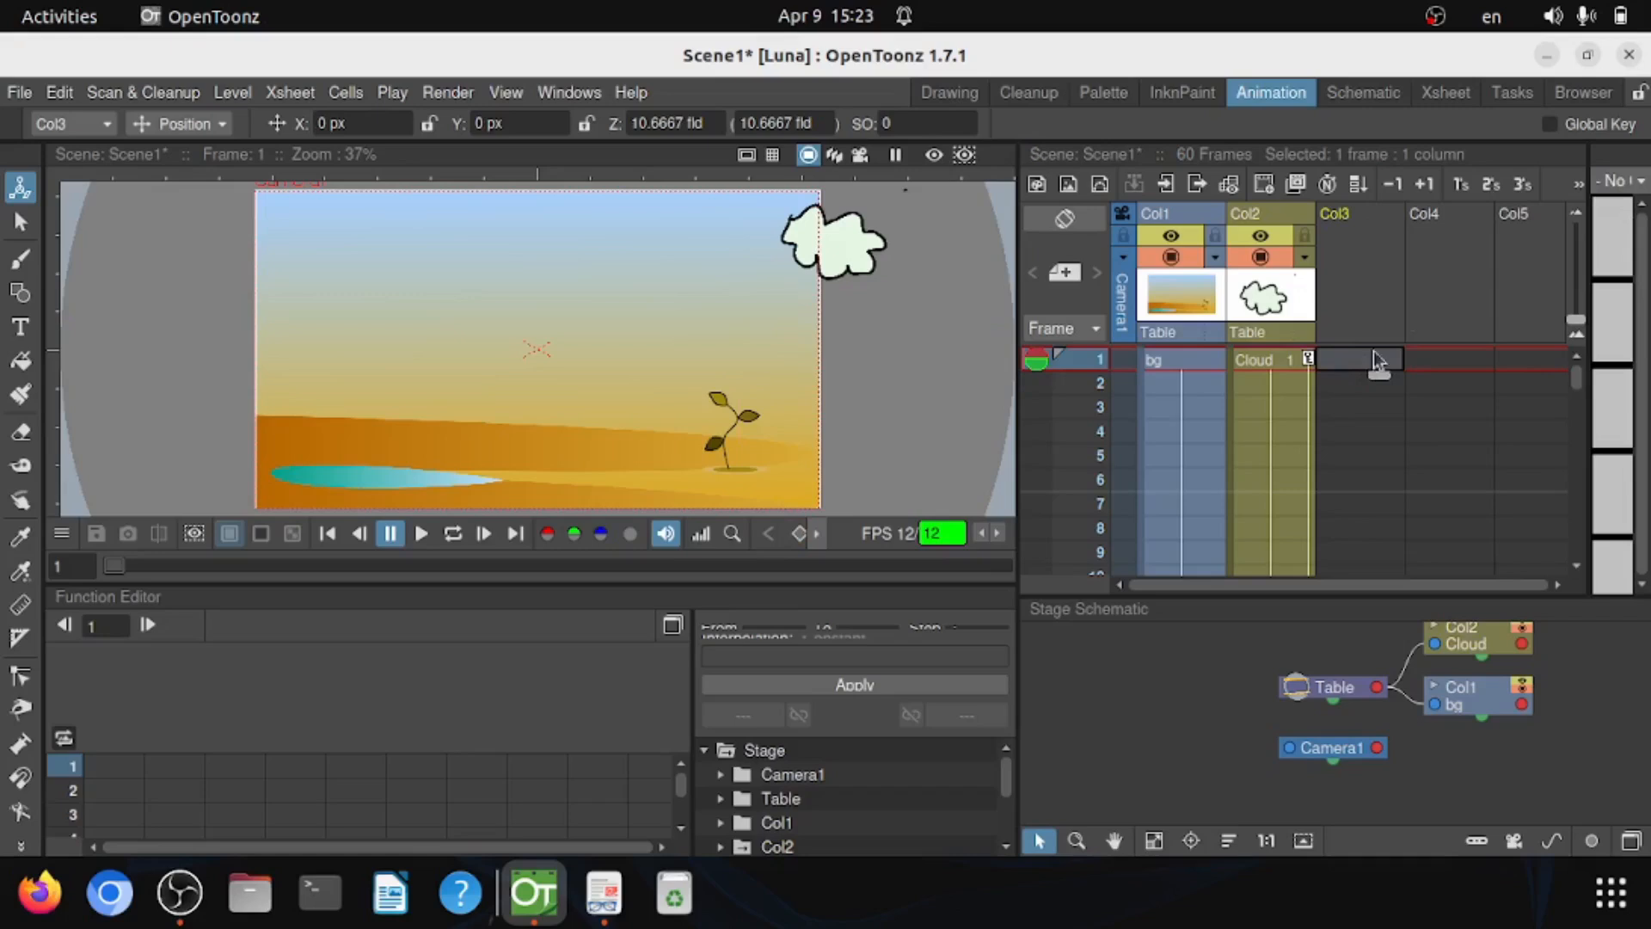
{"action": "left_click", "coordinate": [1591, 93]}
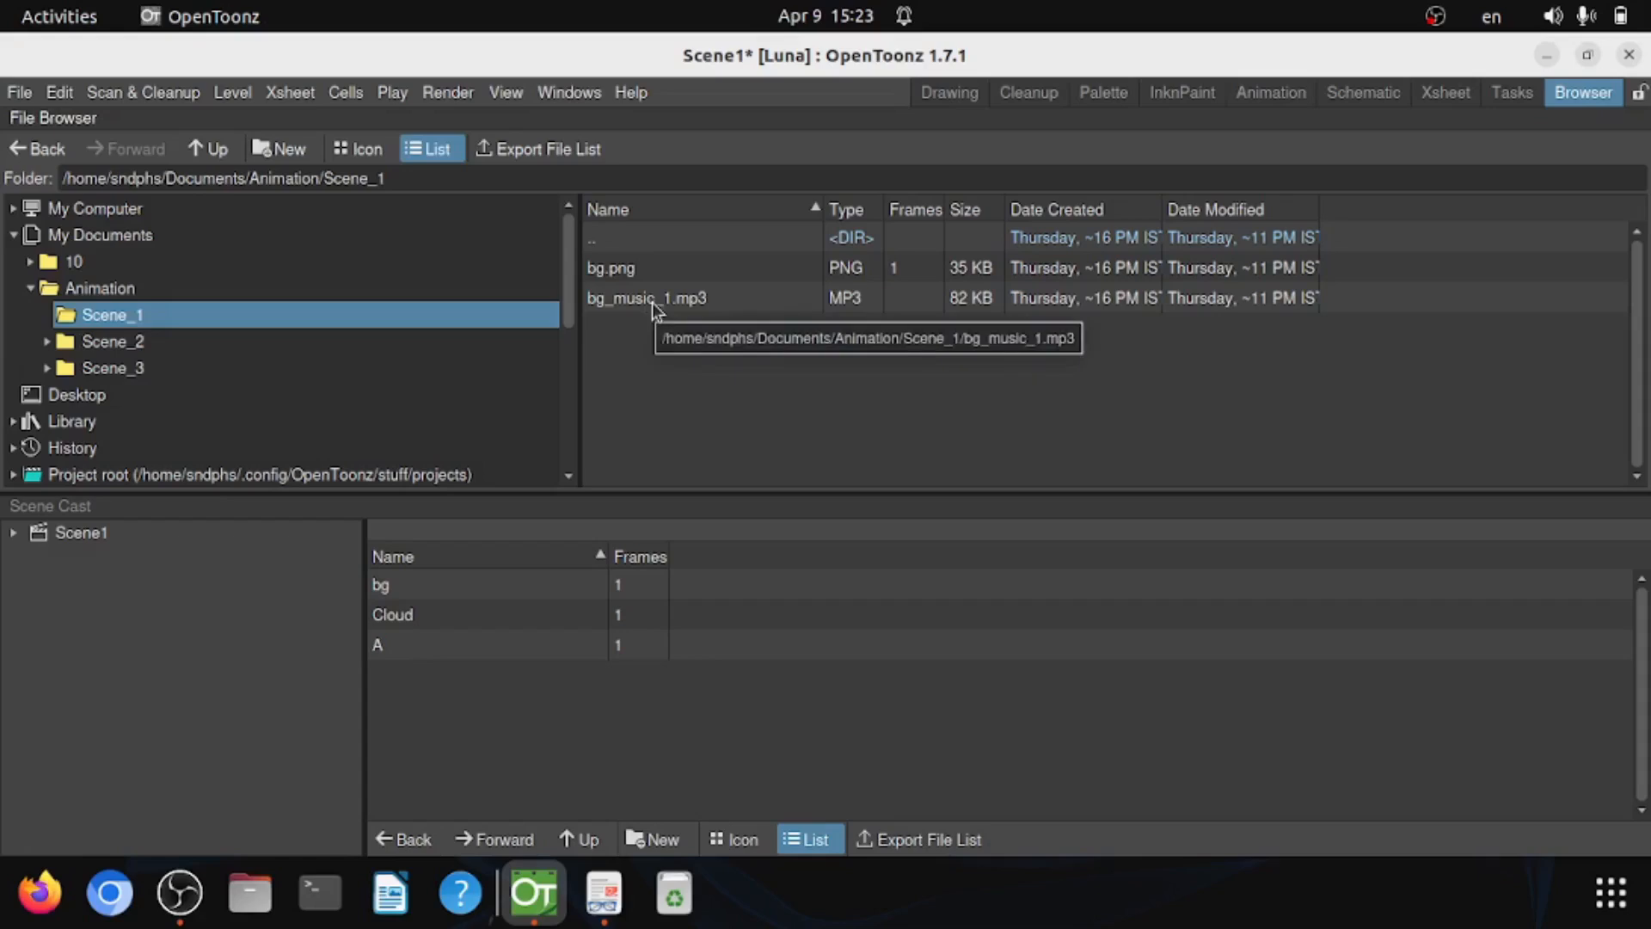
{"action": "right_click", "coordinate": [719, 301]}
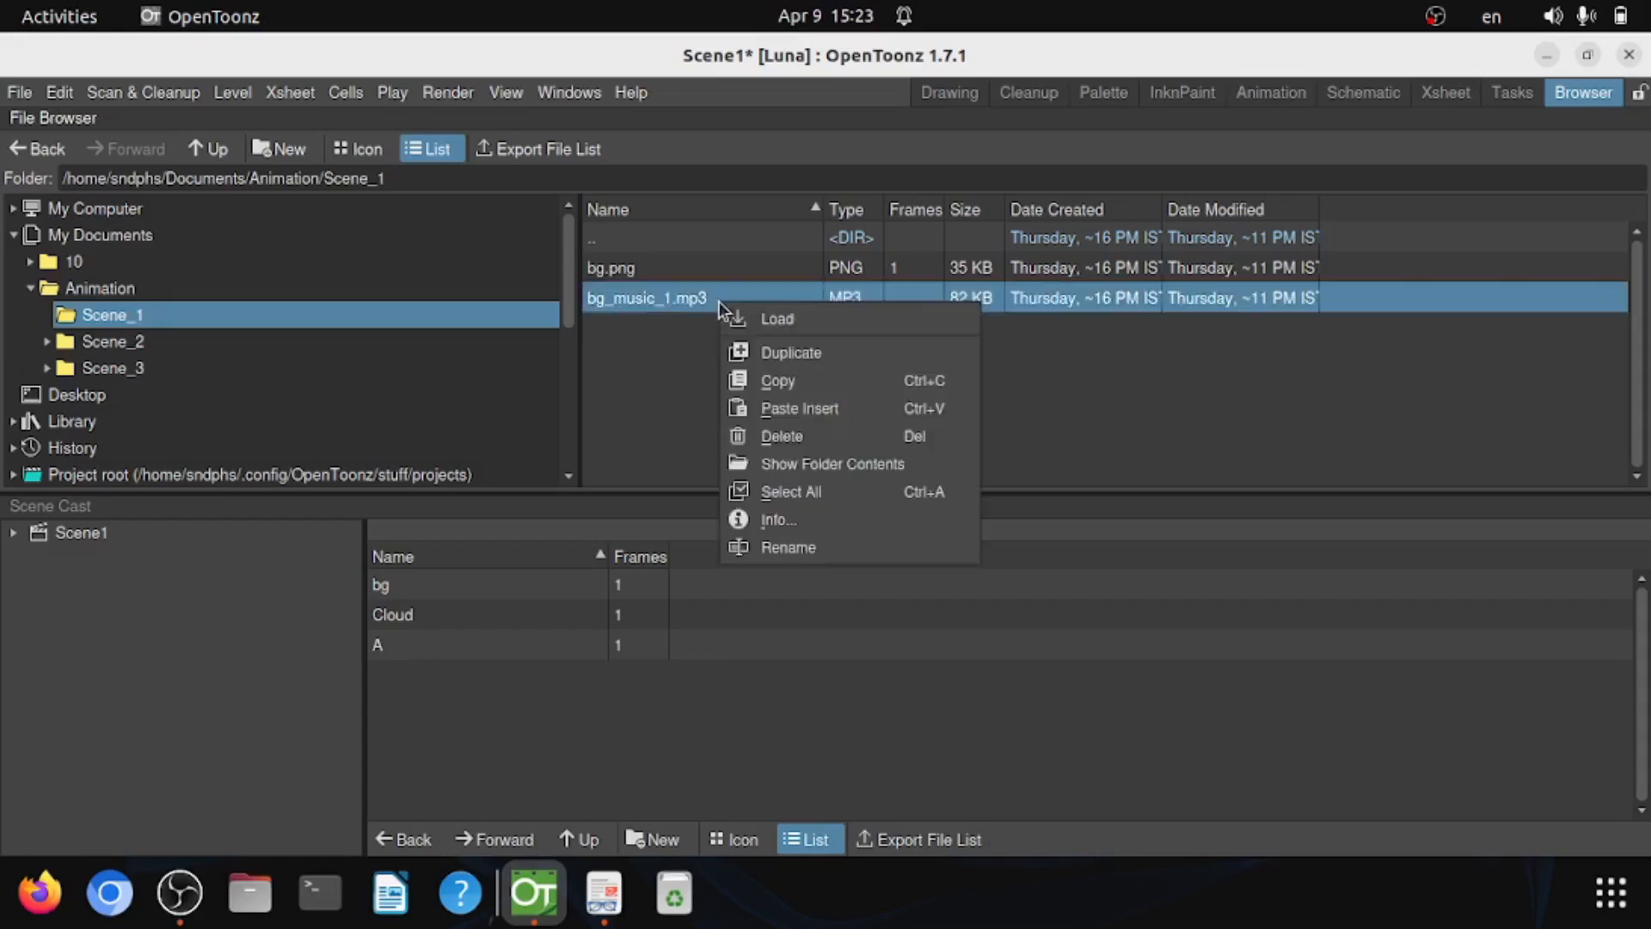
{"action": "left_click", "coordinate": [809, 327]}
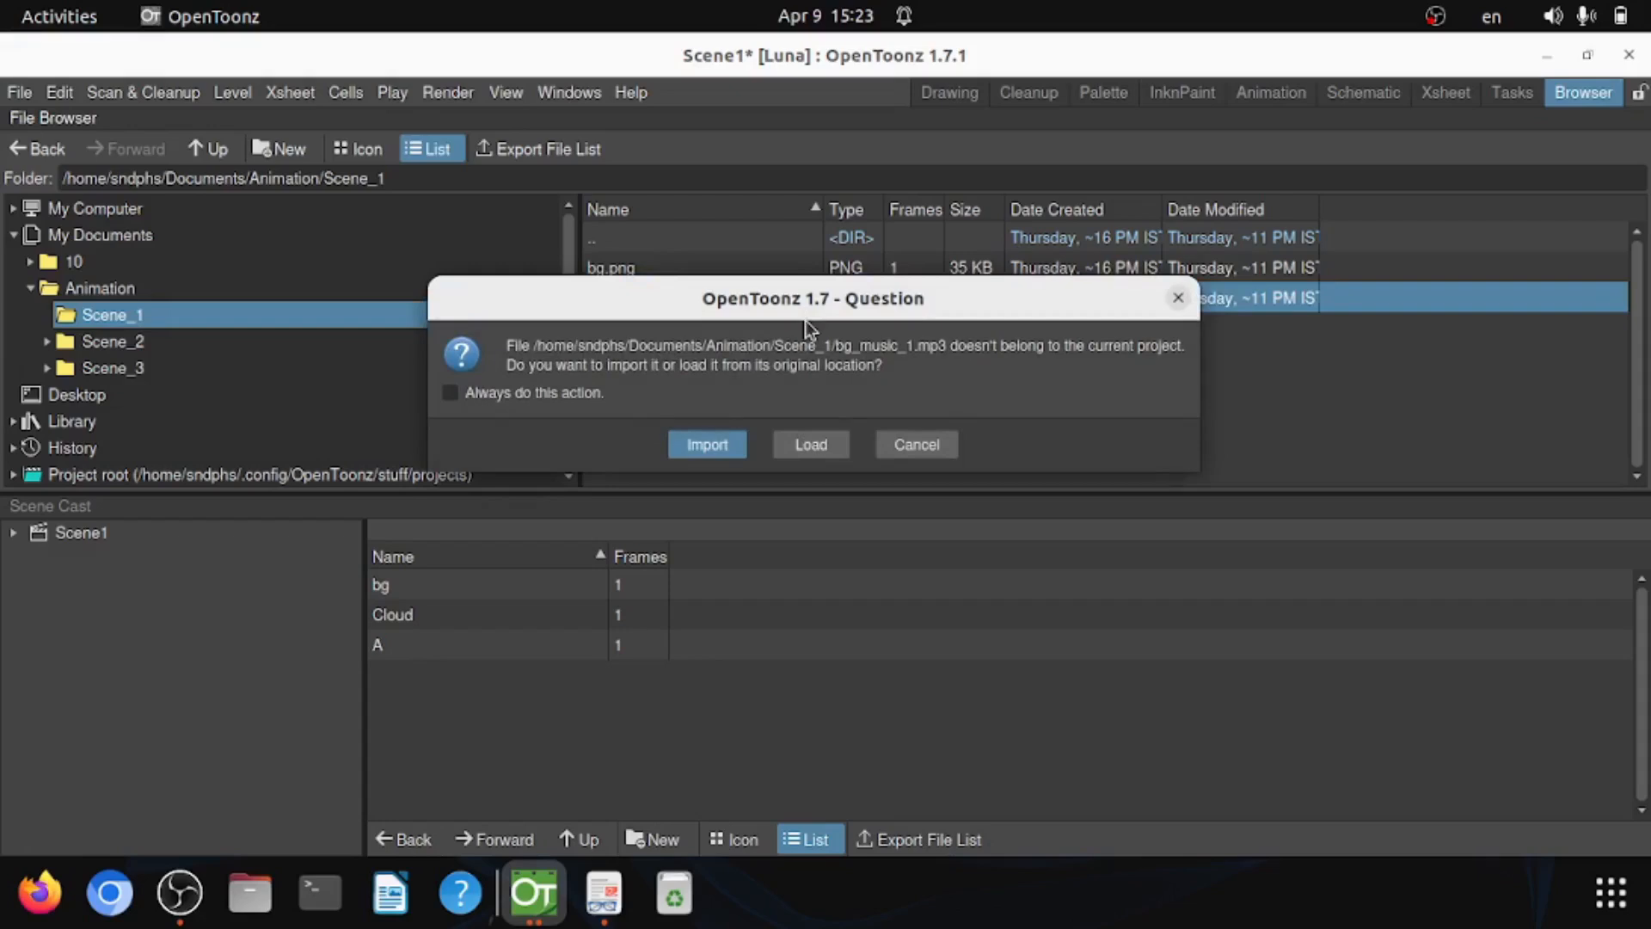
{"action": "left_click", "coordinate": [821, 453]}
{"action": "left_click", "coordinate": [1273, 95]}
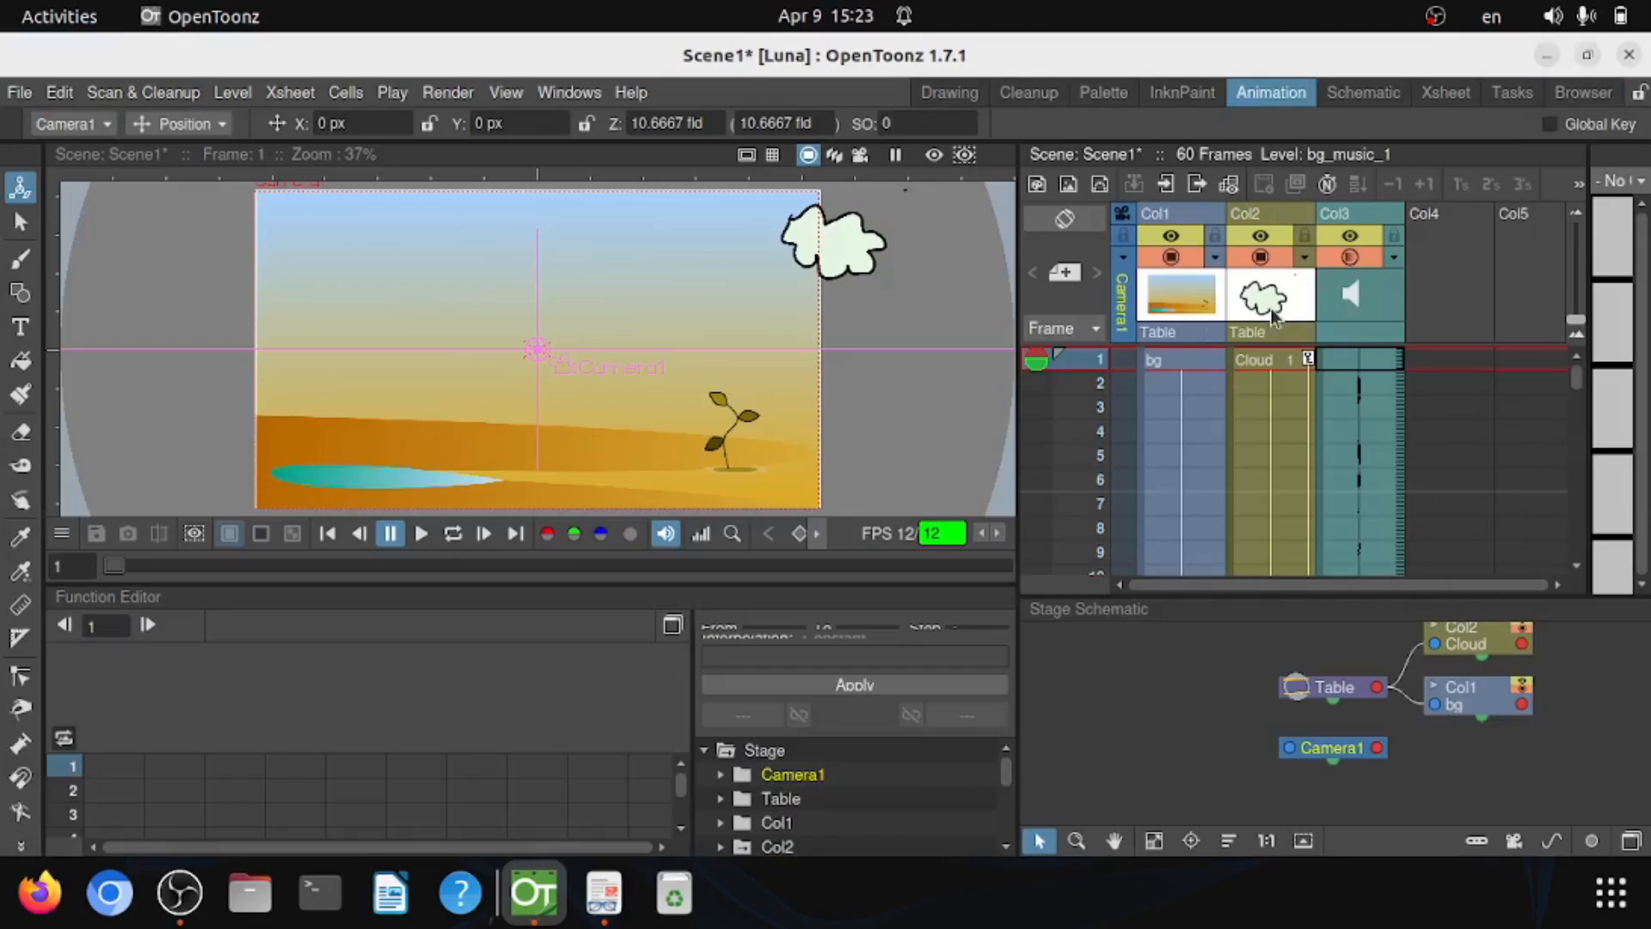
Step: Check how far the soundtrack in Col3 extends along the frames and play the scene with its music
{"action": "scroll", "coordinate": [1361, 315], "scroll_direction": "down", "scroll_amount": 5}
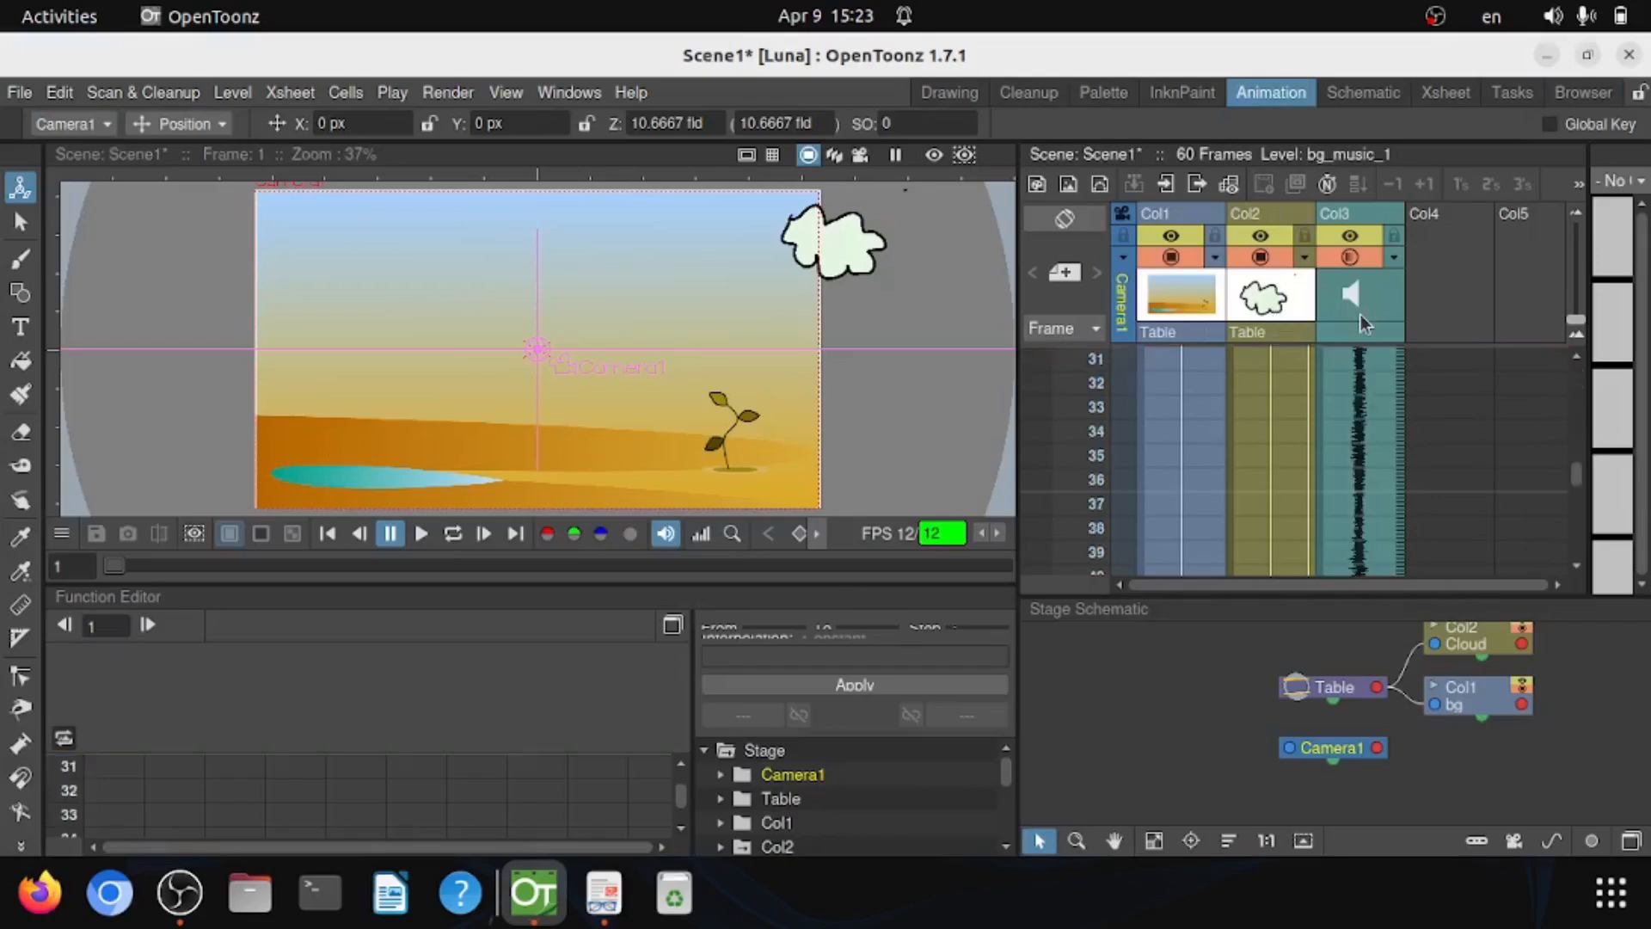
{"action": "scroll", "coordinate": [1359, 313], "scroll_direction": "down", "scroll_amount": 3}
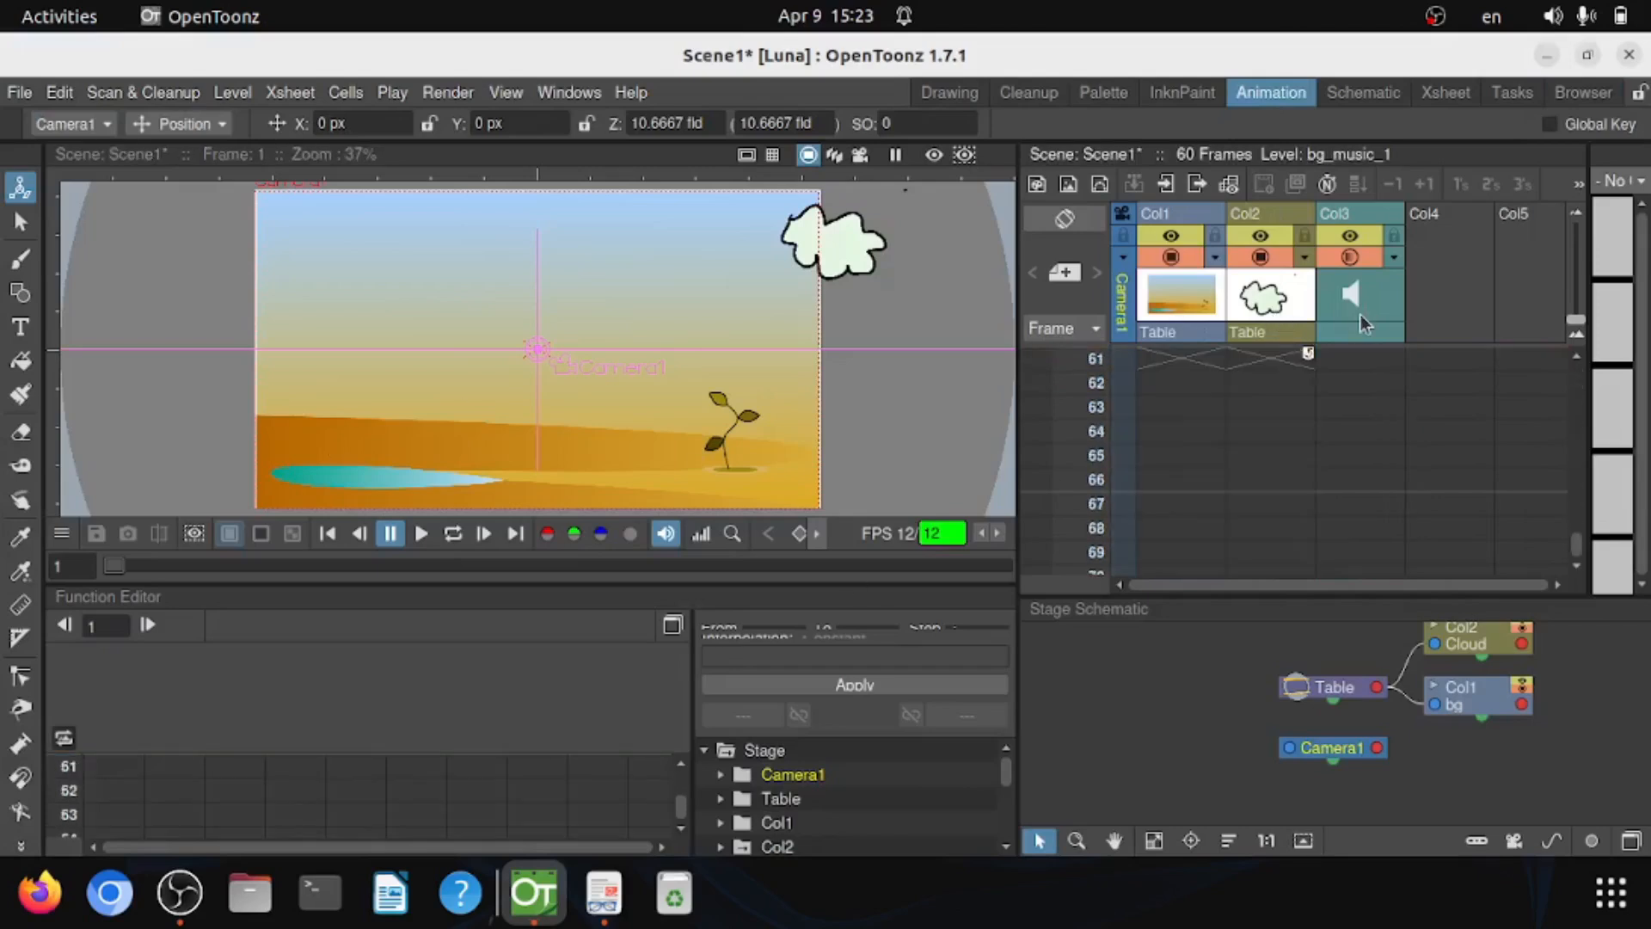
{"action": "left_click", "coordinate": [423, 534]}
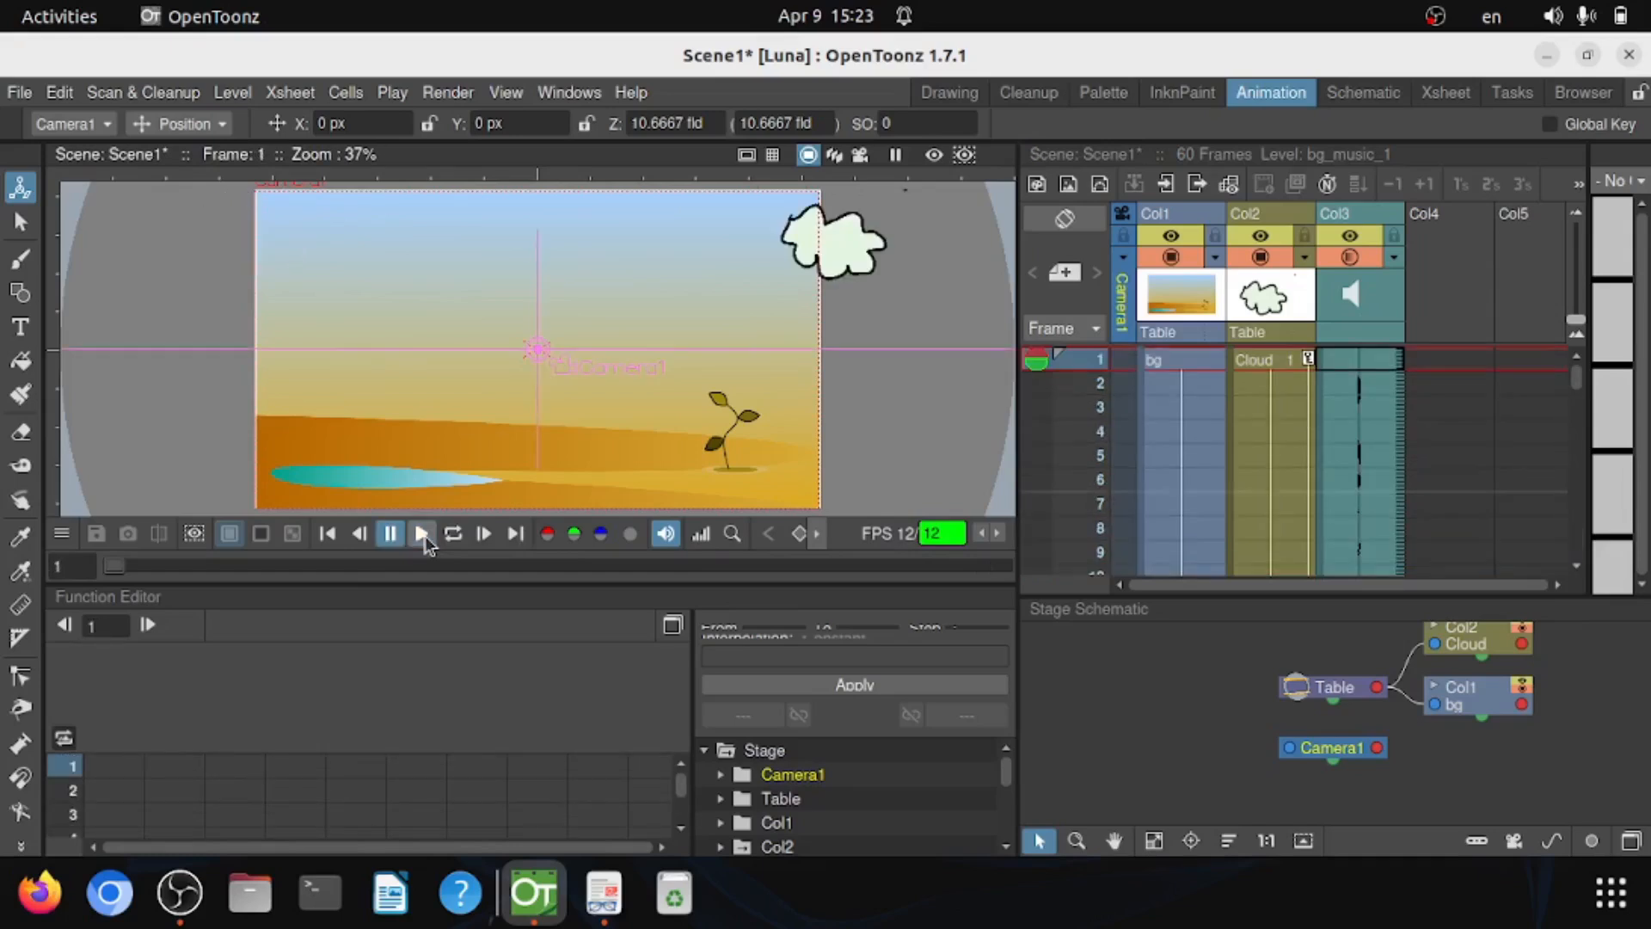
Step: Save the whole scene with Save All and export it as a video using Fast Render to MP4
{"action": "left_click", "coordinate": [18, 93]}
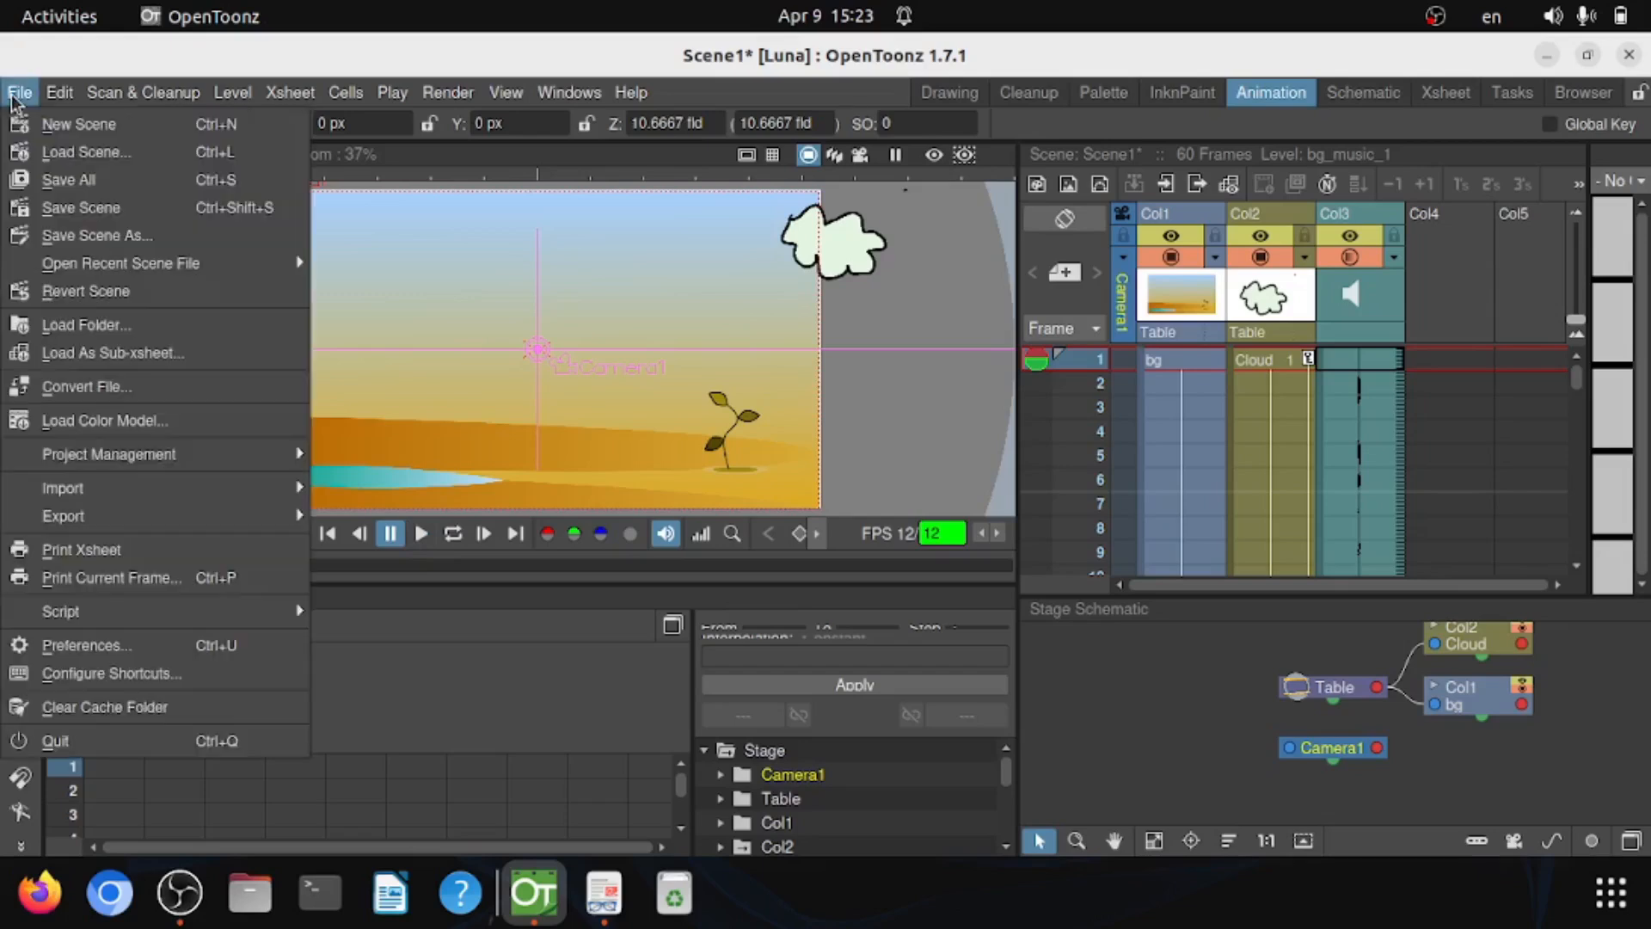
{"action": "left_click", "coordinate": [68, 183]}
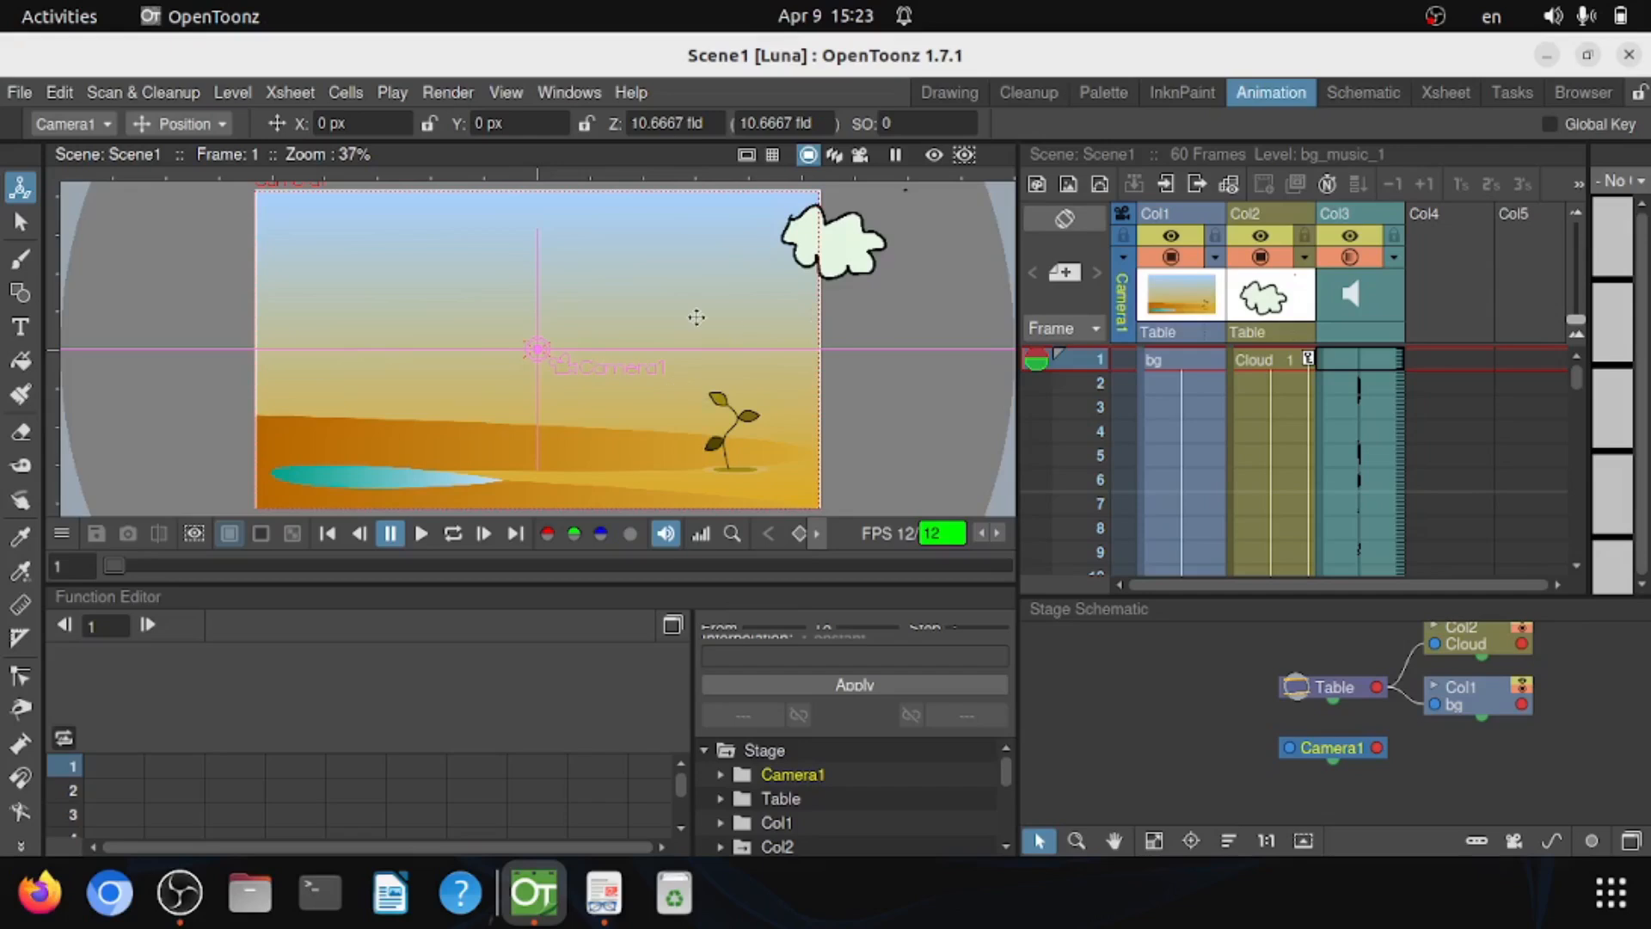
{"action": "left_click", "coordinate": [451, 94]}
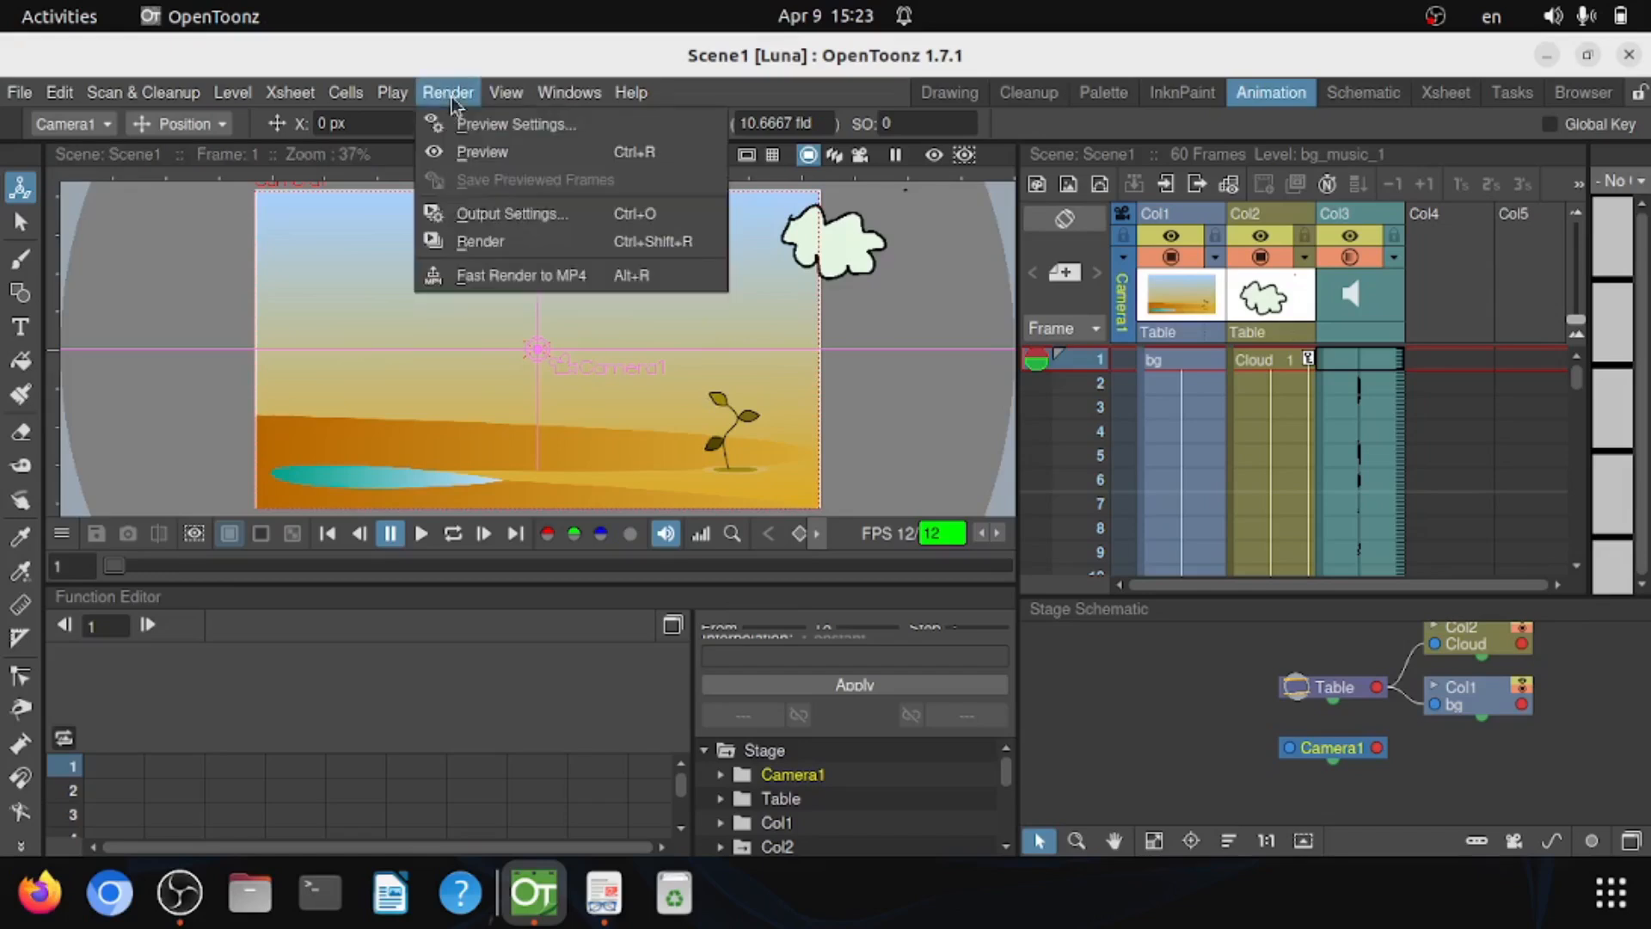
{"action": "left_click", "coordinate": [559, 283]}
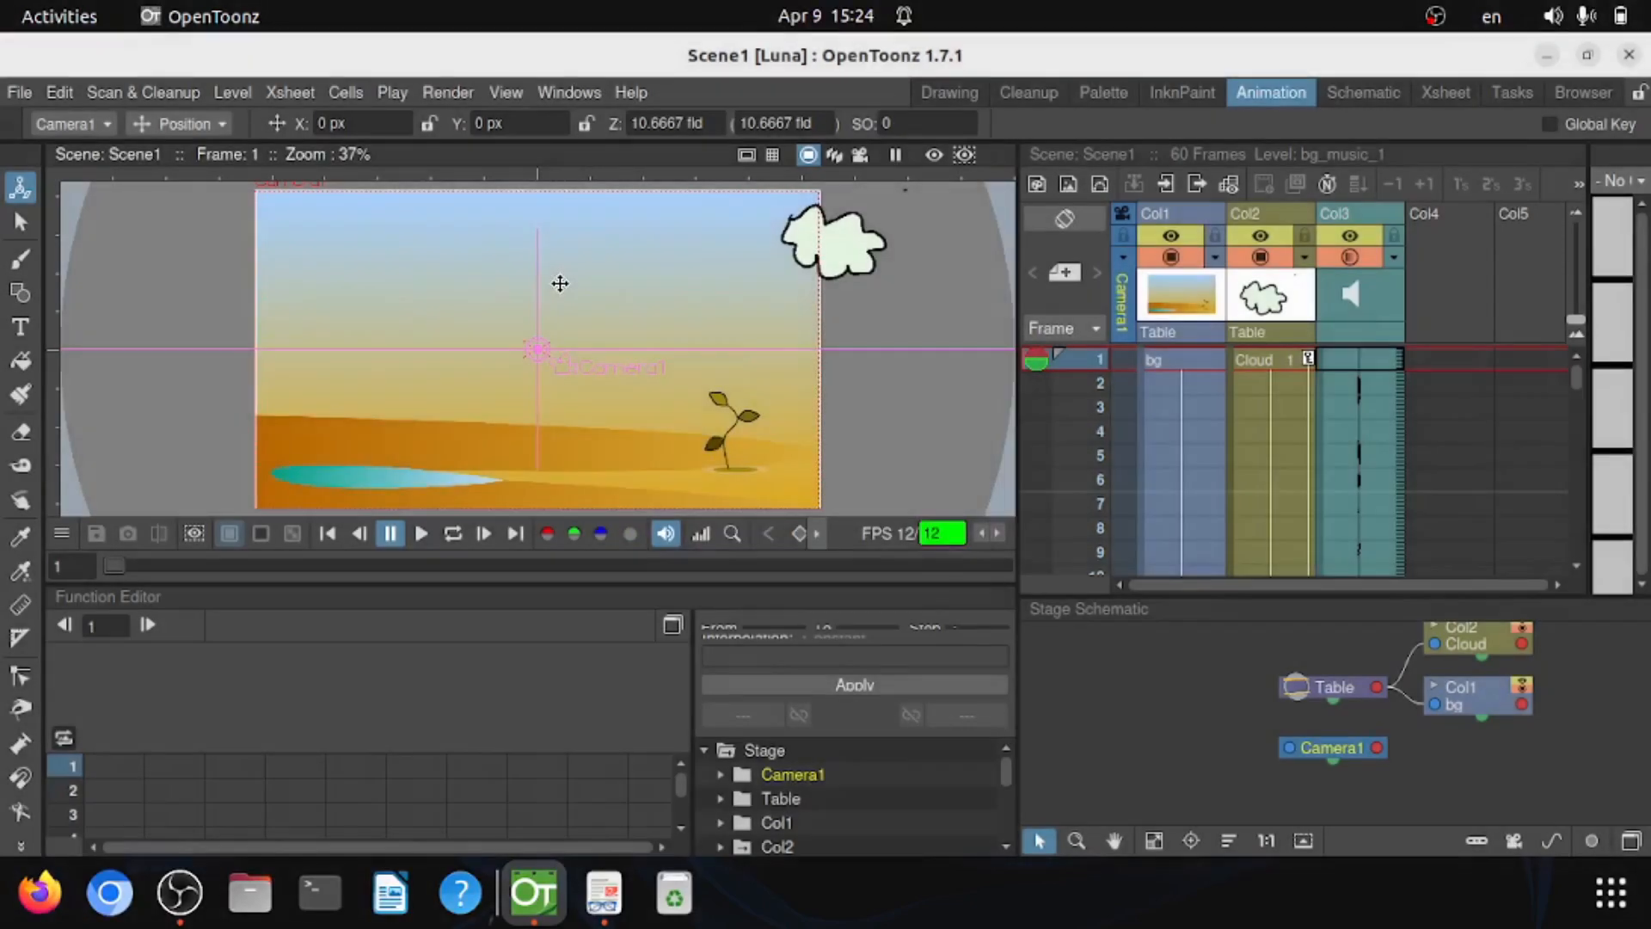
Step: Minimize OpenToonz and open the rendered Scene1.mp4 from the desktop in the video player
{"action": "left_click", "coordinate": [1548, 57]}
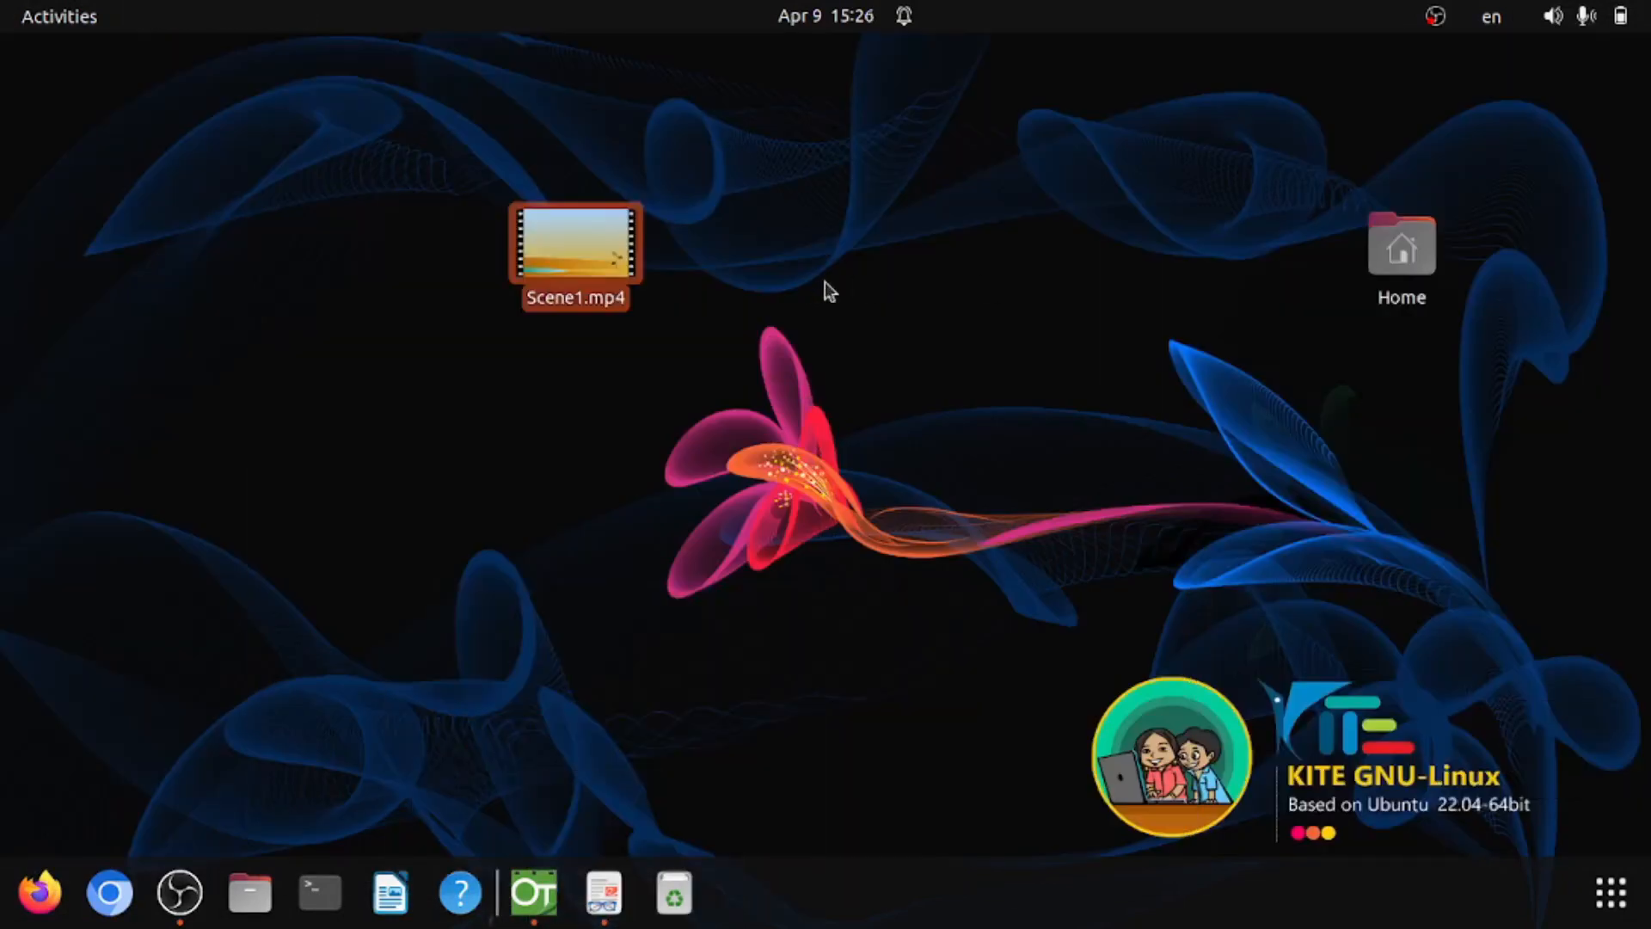
{"action": "left_click", "coordinate": [573, 250]}
{"action": "double_click", "coordinate": [573, 250]}
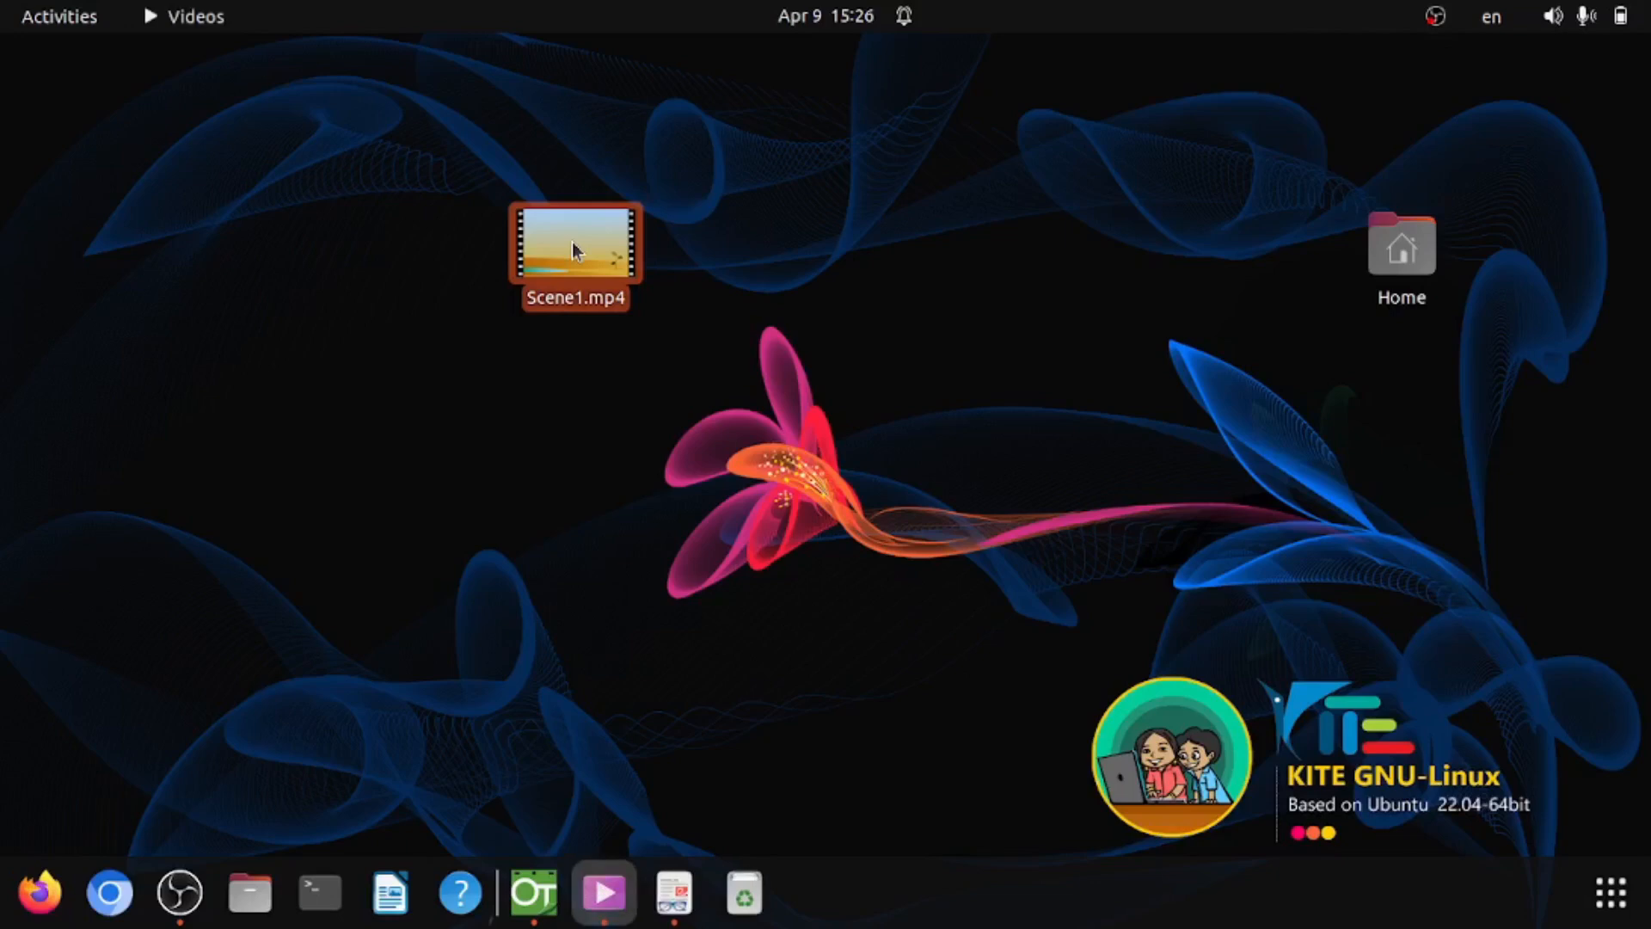